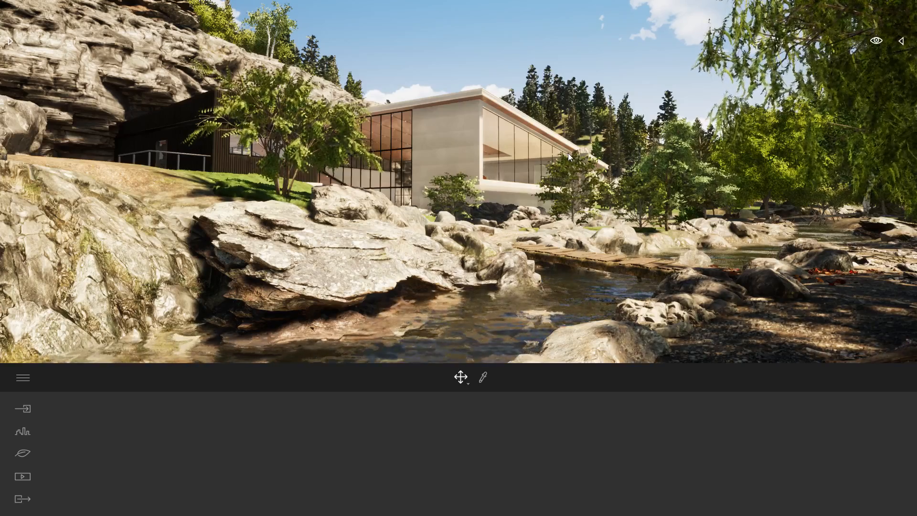
Look around the river and the building, and inspect the bare gravel bank beside the rock cliff.
right_drag(569, 156, 598, 175)
key(s)
key(s)
key(e)
key(s)
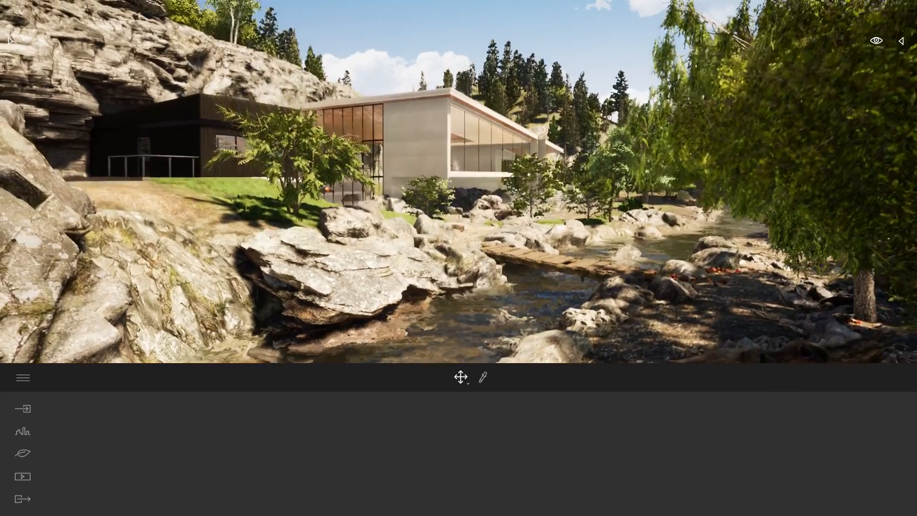
right_drag(455, 129, 368, 157)
key(s)
key(a)
key(s)
key(s)
key(s)
key(e)
right_drag(444, 191, 867, 187)
key(w)
right_drag(460, 207, 461, 207)
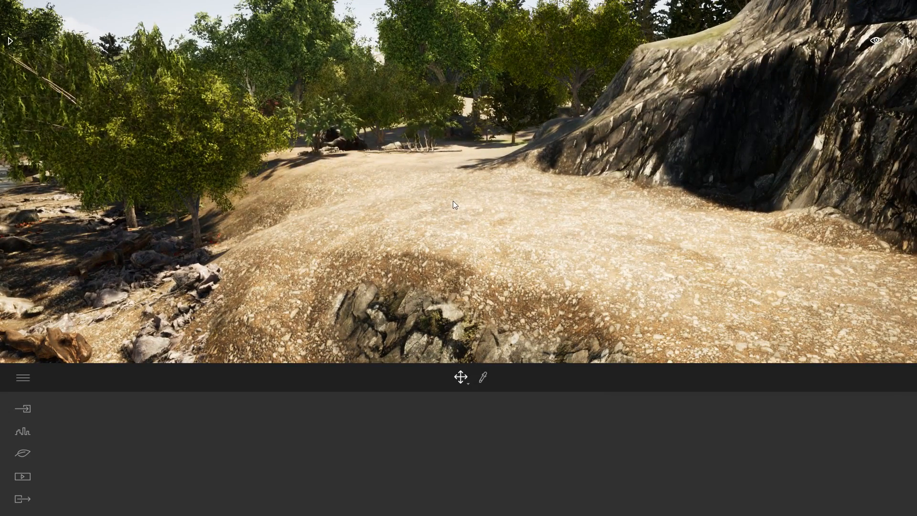
Select the landscape and raise the rocky edge of the gravel bank with a 10 m circular sculpting brush at 15% intensity.
click(527, 285)
right_drag(529, 285, 566, 311)
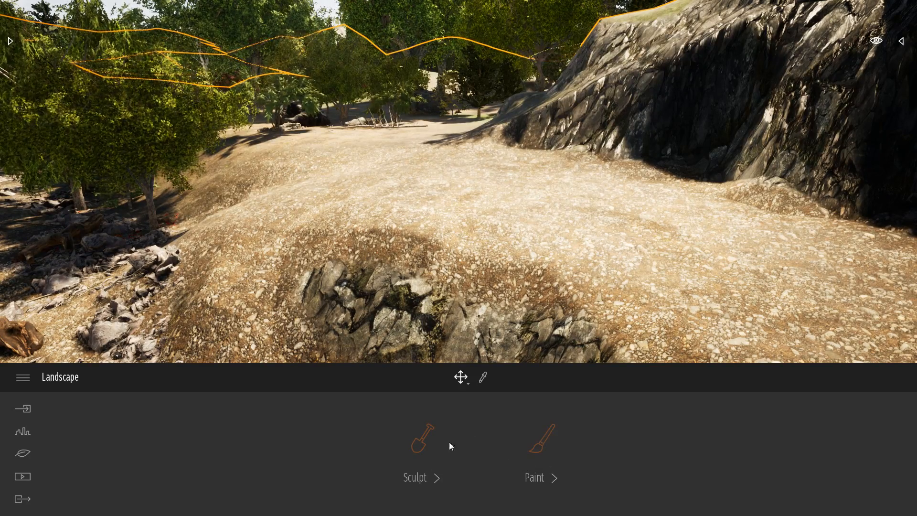
click(420, 437)
key(s)
right_drag(712, 244, 781, 242)
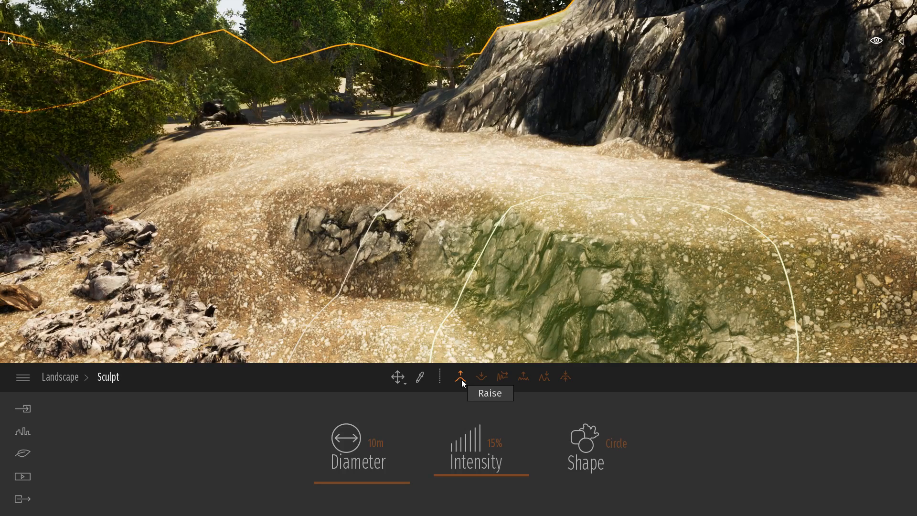
mouse_move(421, 267)
mouse_down()
mouse_move(535, 216)
mouse_move(708, 233)
mouse_move(328, 168)
mouse_move(251, 172)
mouse_move(433, 160)
mouse_move(421, 124)
mouse_move(670, 147)
mouse_up()
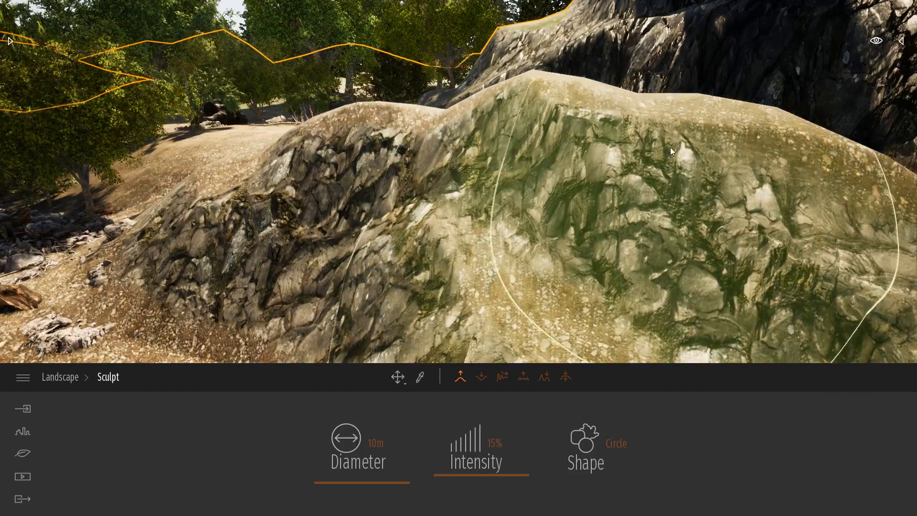
Lower the raised mound with the sculpting brush and flatten the bank using a 5 m brush diameter.
click(482, 377)
mouse_move(382, 143)
mouse_down()
mouse_move(380, 104)
mouse_move(465, 188)
mouse_move(687, 187)
mouse_move(365, 158)
mouse_move(455, 202)
mouse_move(724, 256)
mouse_up()
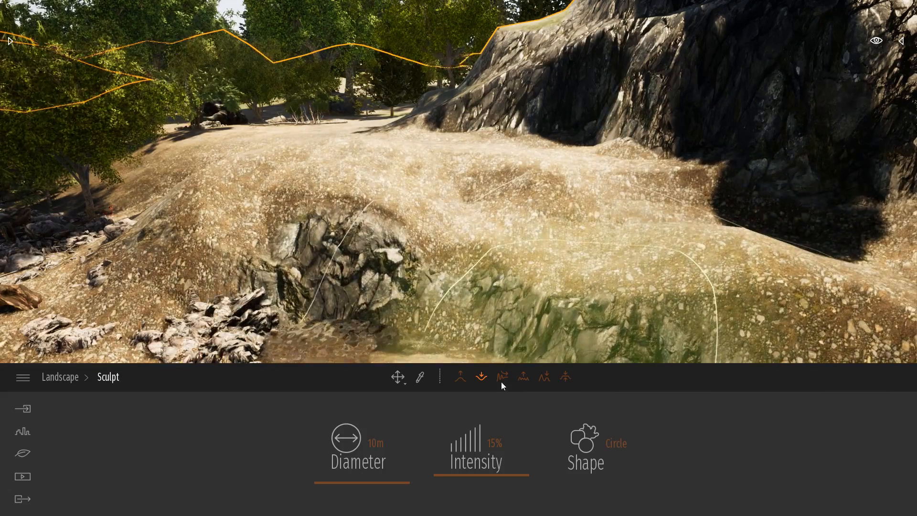
click(376, 443)
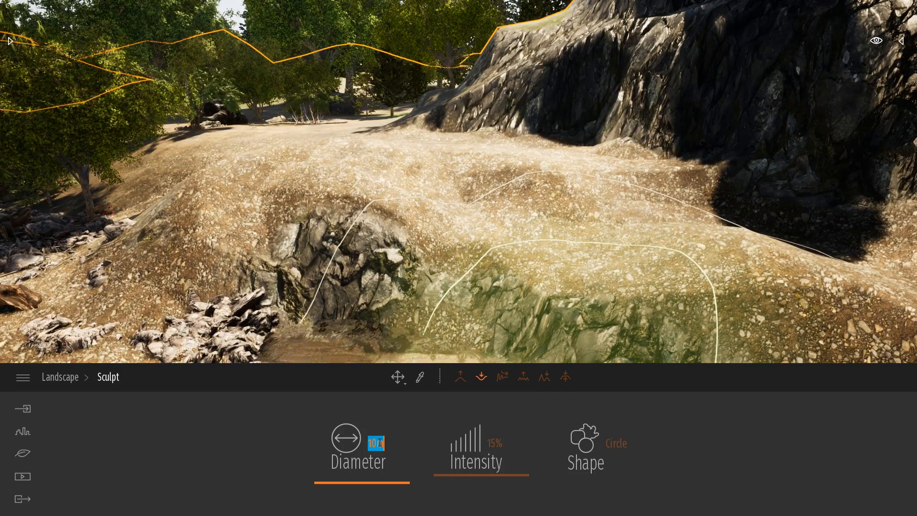
text(5)
key(Return)
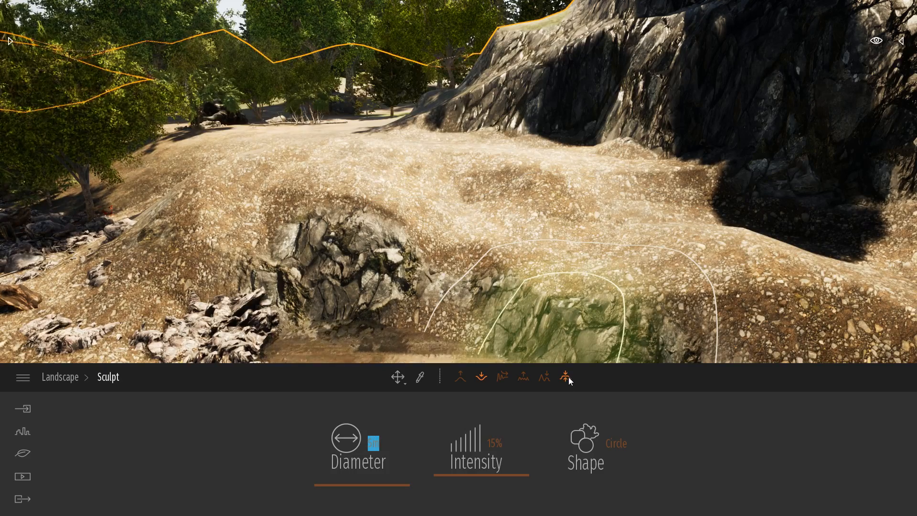
click(566, 377)
mouse_move(635, 203)
mouse_down()
mouse_move(643, 222)
mouse_move(450, 158)
mouse_move(334, 161)
mouse_move(351, 193)
mouse_move(718, 258)
mouse_move(633, 203)
mouse_move(435, 149)
mouse_move(246, 185)
mouse_move(228, 202)
mouse_move(474, 222)
mouse_move(485, 237)
mouse_move(309, 280)
mouse_move(483, 308)
mouse_up()
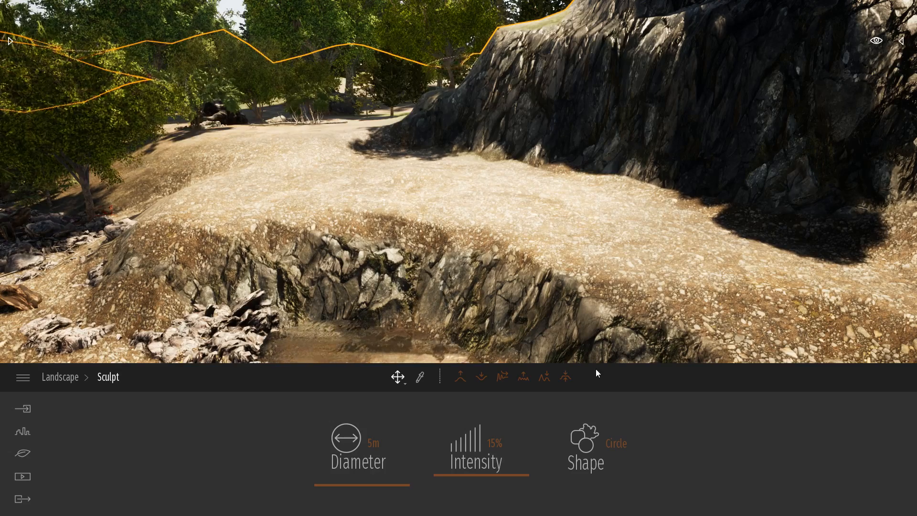
drag(363, 275, 438, 279)
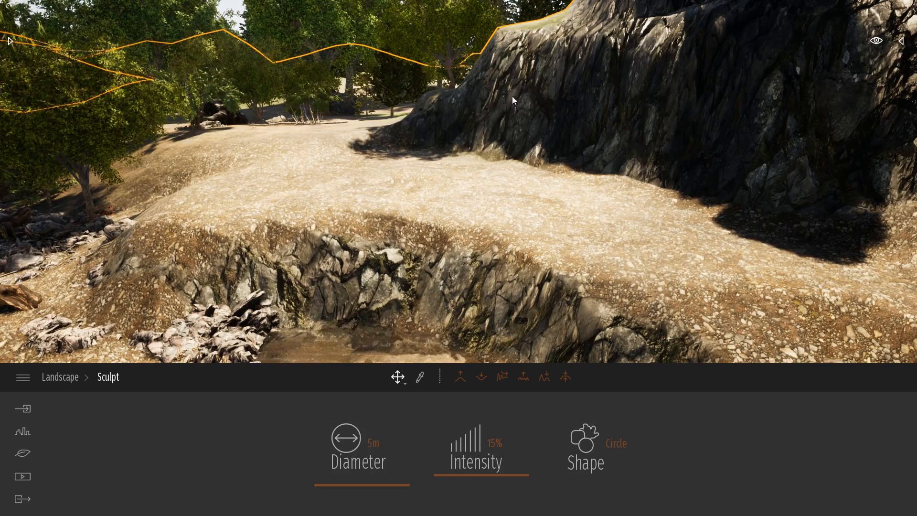
Paint the flattened landscape with the Forest ground 1 material using a 10 m brush.
click(53, 376)
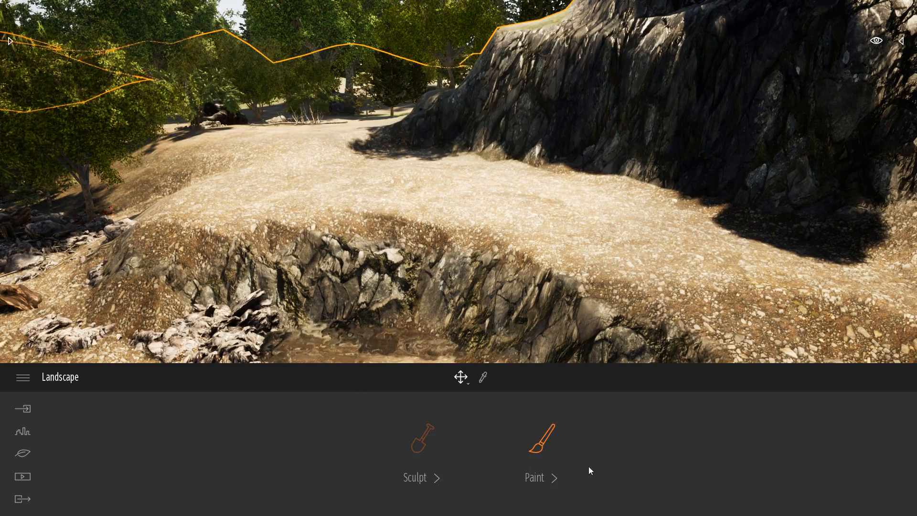
click(530, 435)
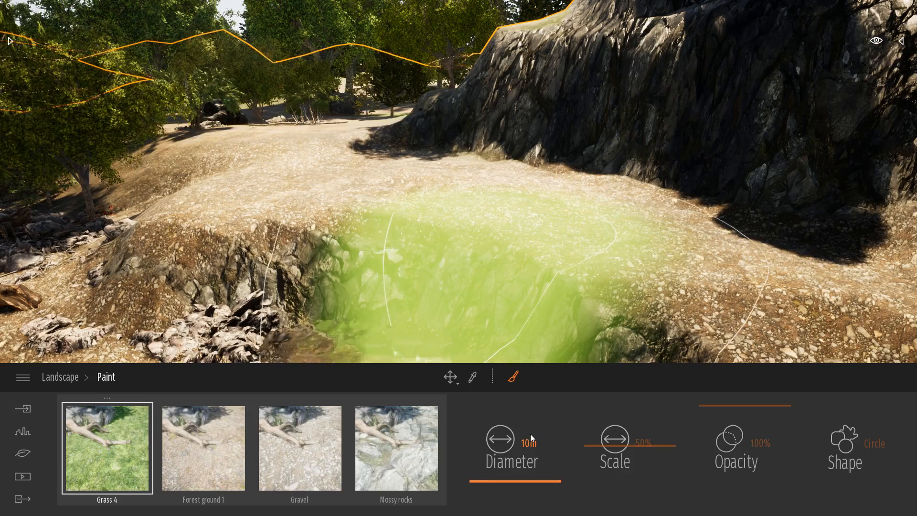
scroll(614, 229, up, 2)
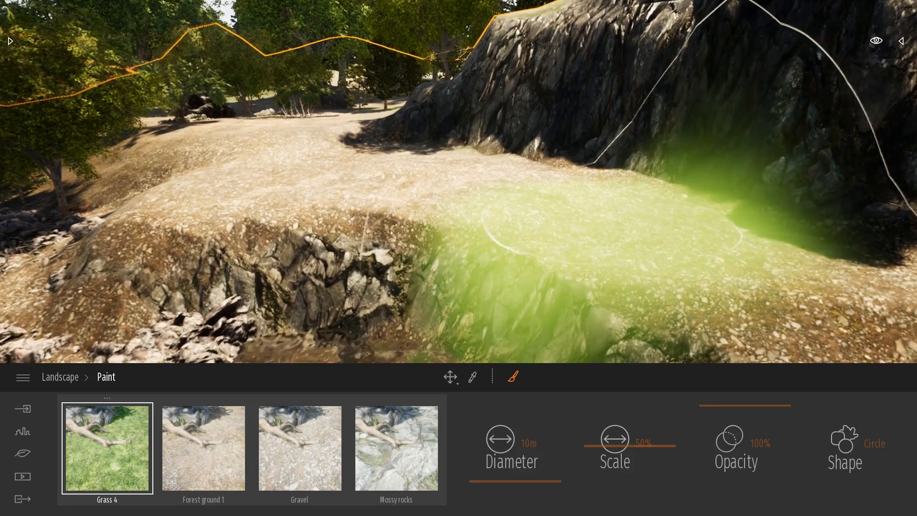
key(w)
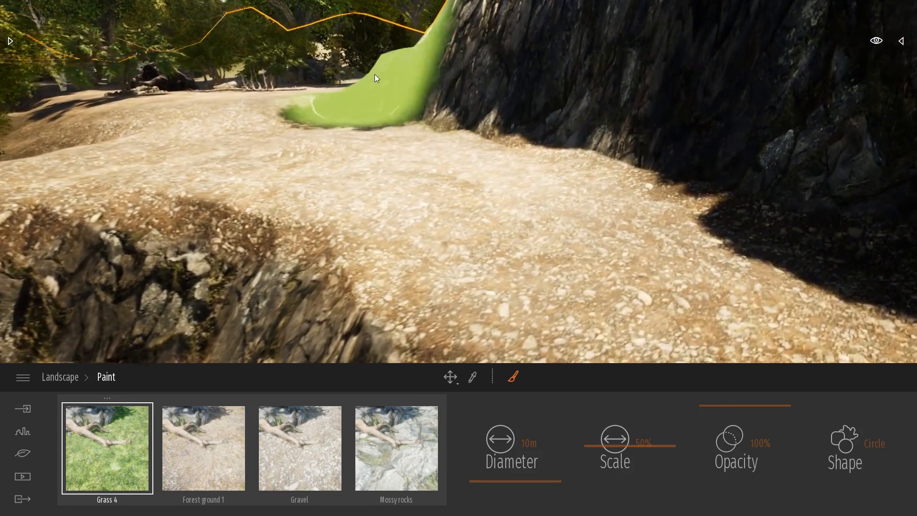
key(w)
right_drag(382, 70, 287, 63)
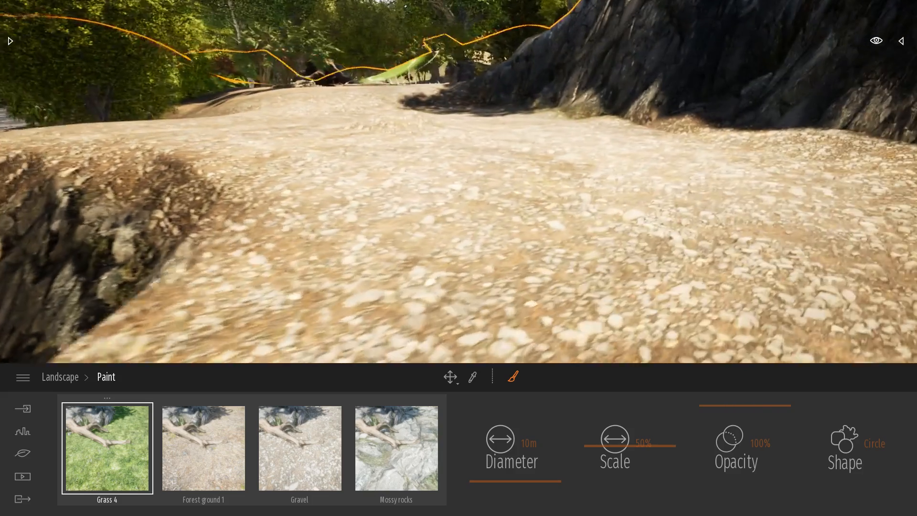
key(d)
click(210, 441)
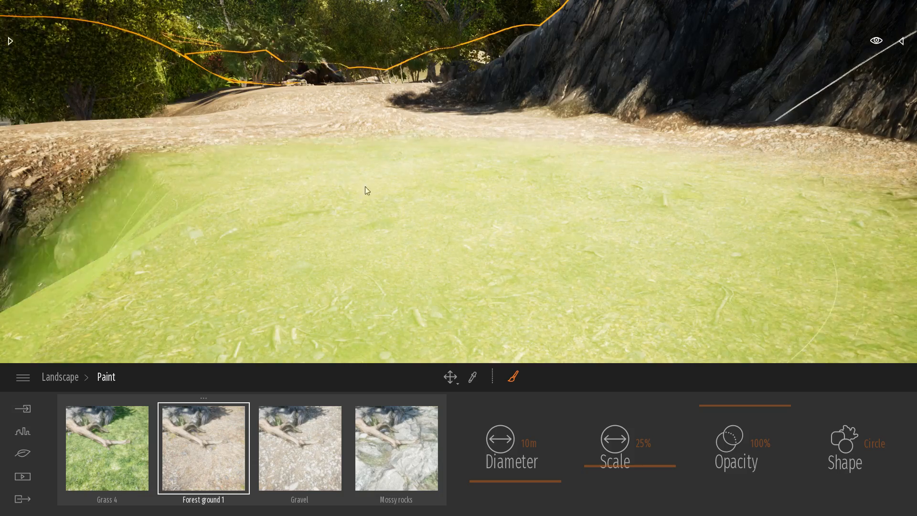
mouse_move(366, 188)
mouse_down()
mouse_move(329, 141)
mouse_move(377, 96)
mouse_move(349, 73)
mouse_up()
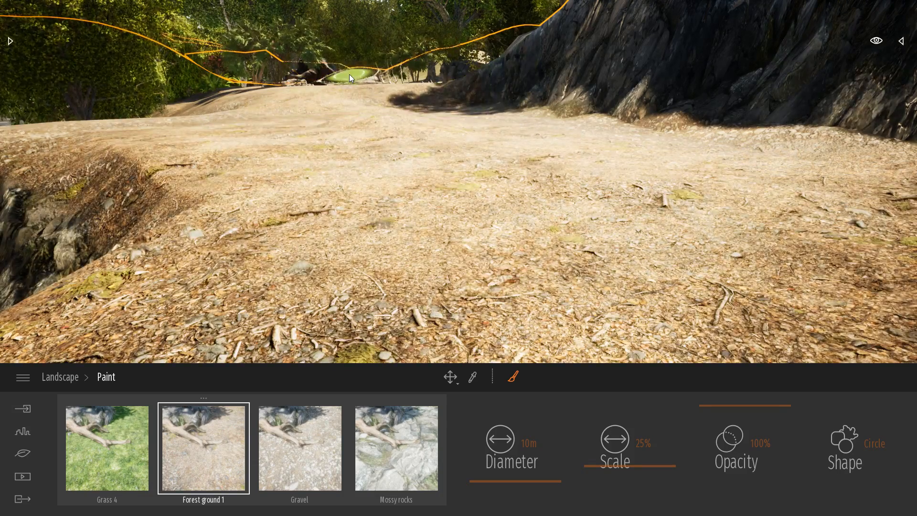
Paint the bank between the river and the cliff with the Grass 4 material and finish landscape painting.
right_drag(522, 57, 401, 53)
key(d)
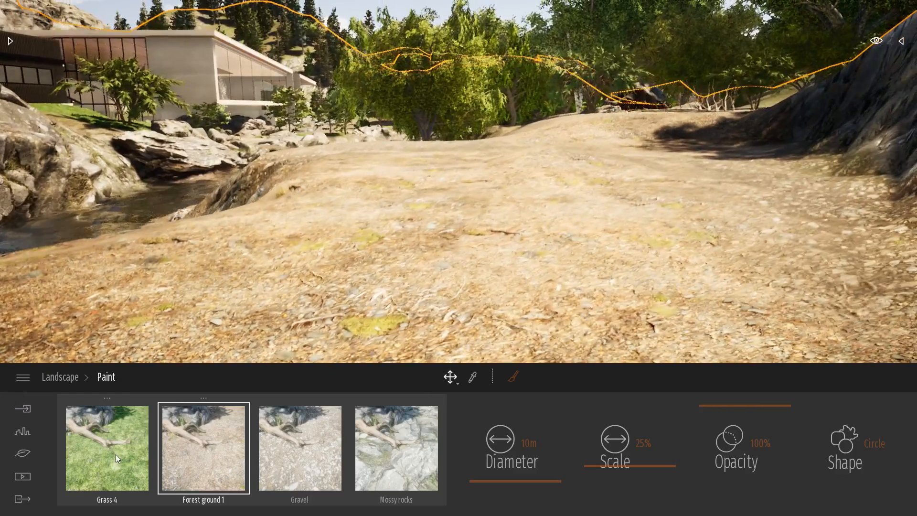
click(115, 455)
click(317, 296)
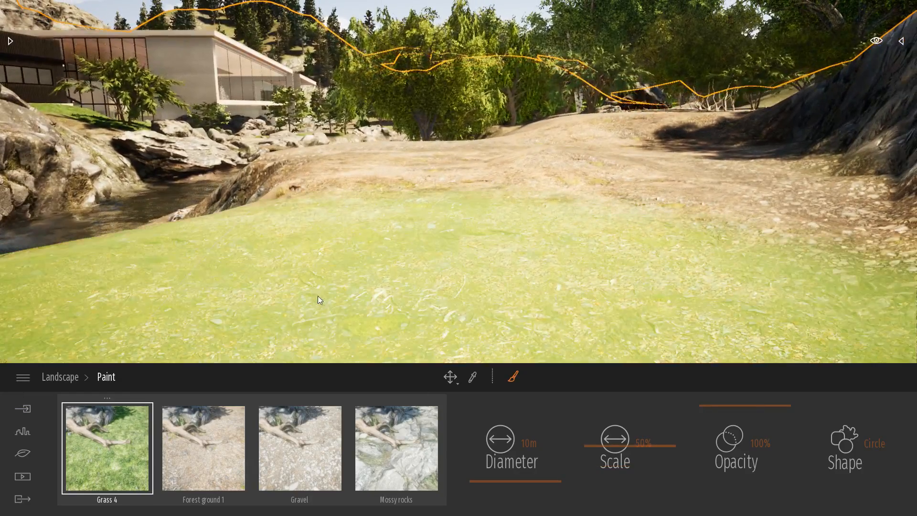
mouse_move(330, 292)
mouse_down()
mouse_move(428, 172)
mouse_move(594, 159)
mouse_move(648, 130)
mouse_move(552, 123)
mouse_move(752, 115)
mouse_up()
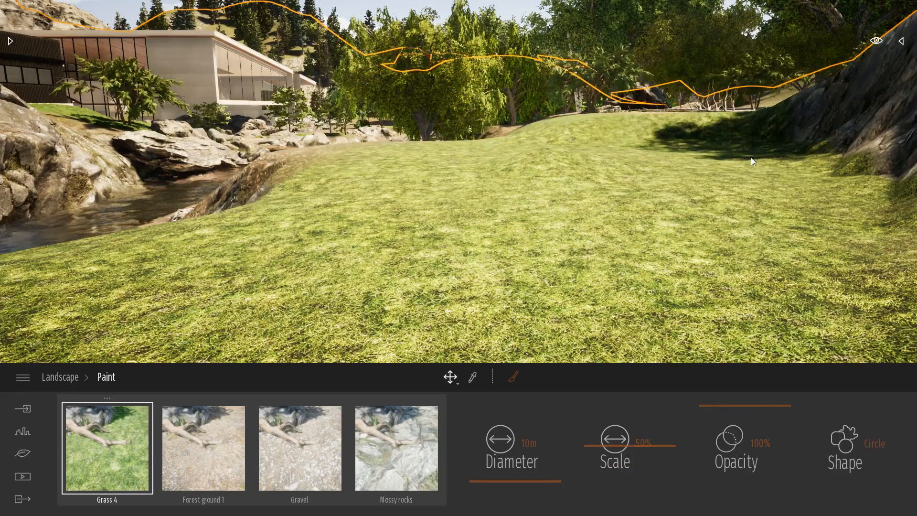
key(Escape)
Place a Hook thorn 1 tree from the library's Trees collection on the grass near the cliff.
right_drag(792, 239, 578, 147)
right_drag(722, 205, 783, 239)
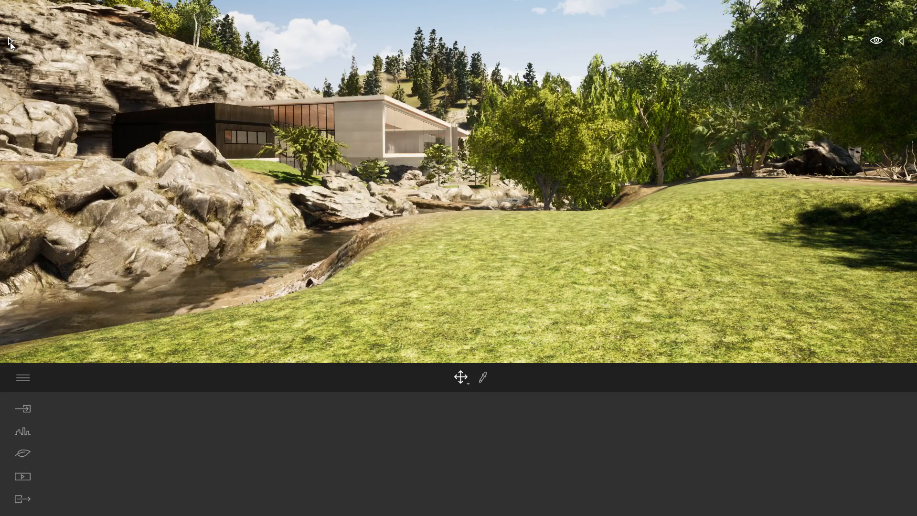
click(10, 42)
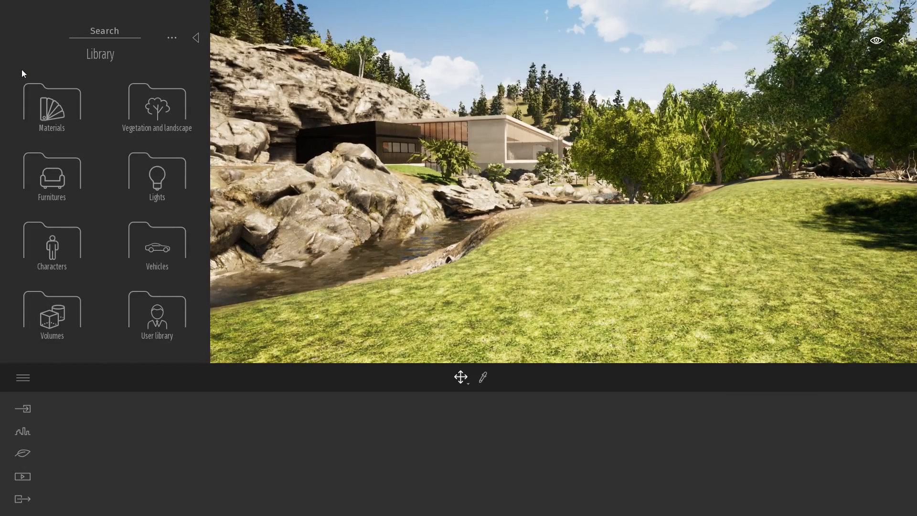
click(135, 104)
click(133, 102)
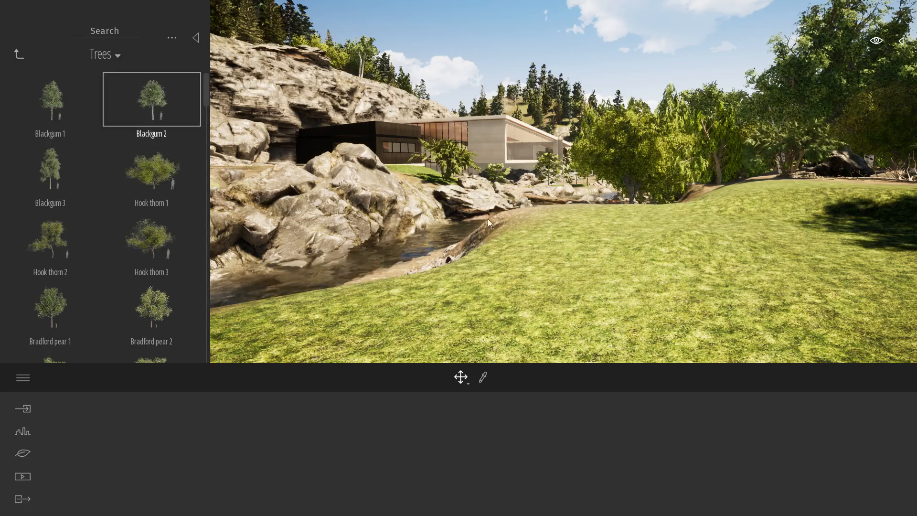
right_drag(296, 157, 382, 183)
drag(168, 171, 796, 231)
Place a Hook thorn 2 tree on the river side of the meadow and collapse the library.
click(50, 238)
right_drag(518, 260, 374, 292)
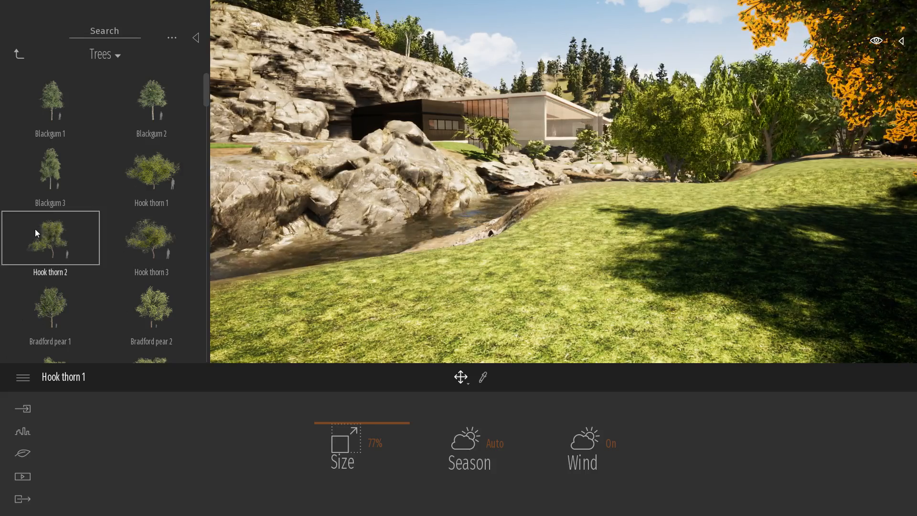
drag(85, 276, 349, 292)
right_drag(349, 293, 727, 287)
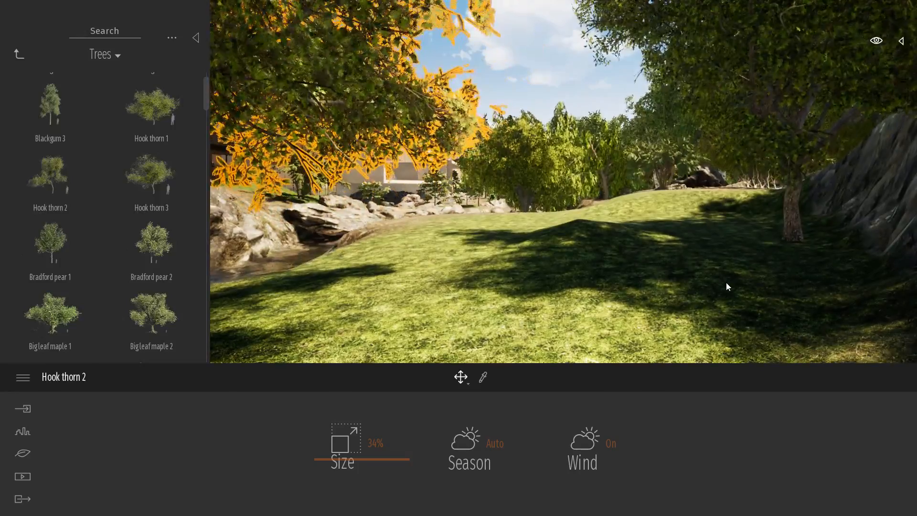
click(196, 37)
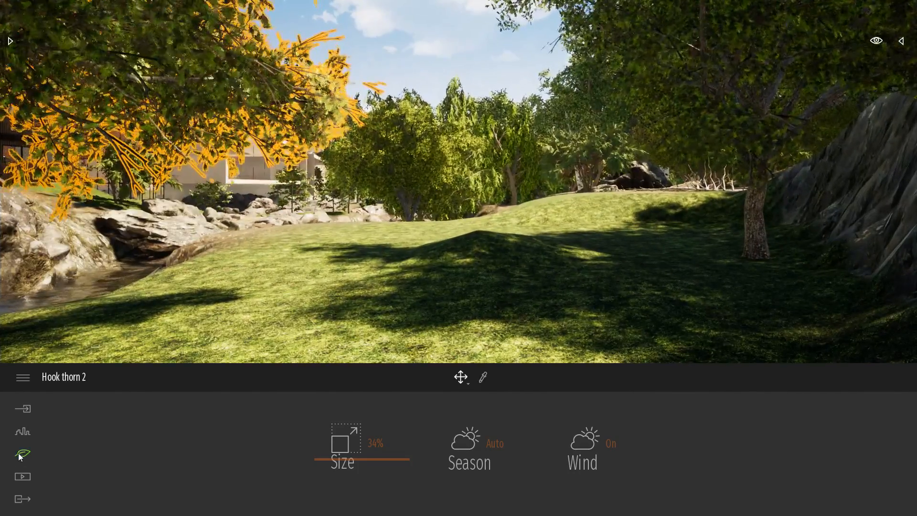
Paint Grass 1 vegetation over the meadow around the trees with a 5 m brush at 100% density.
click(23, 453)
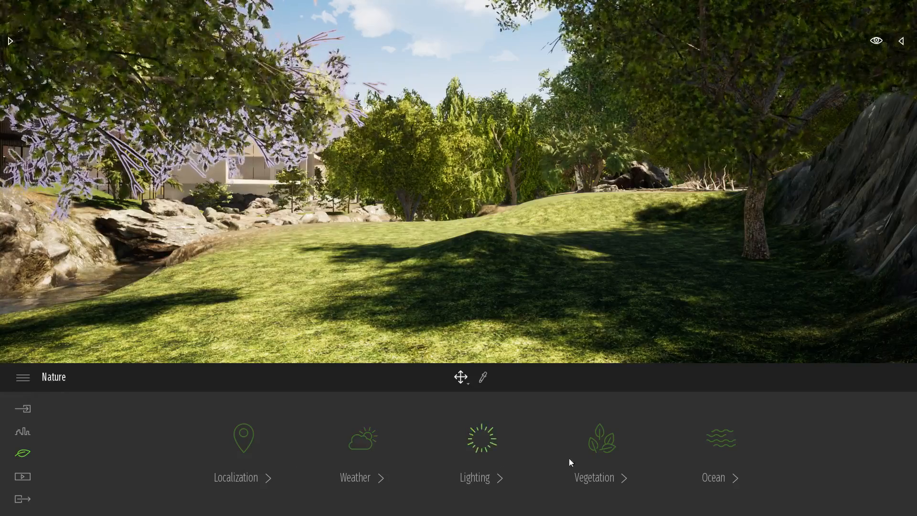
click(611, 448)
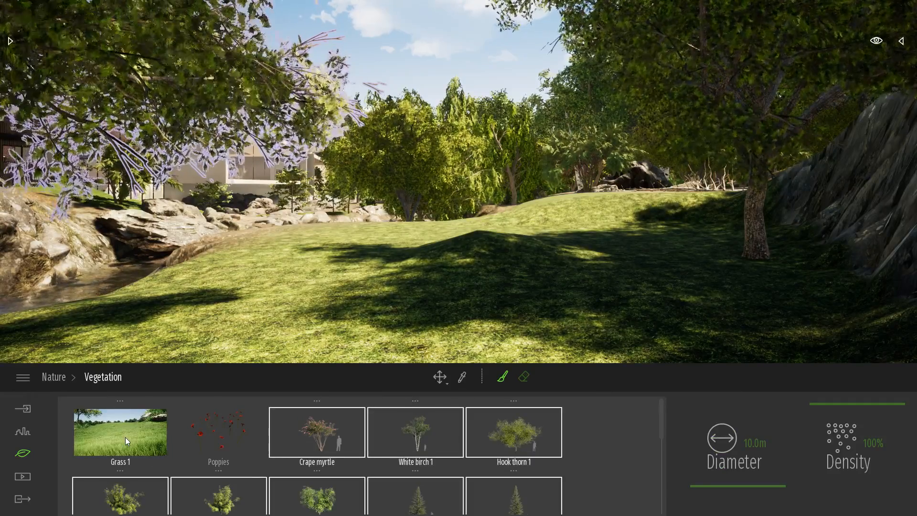
click(755, 443)
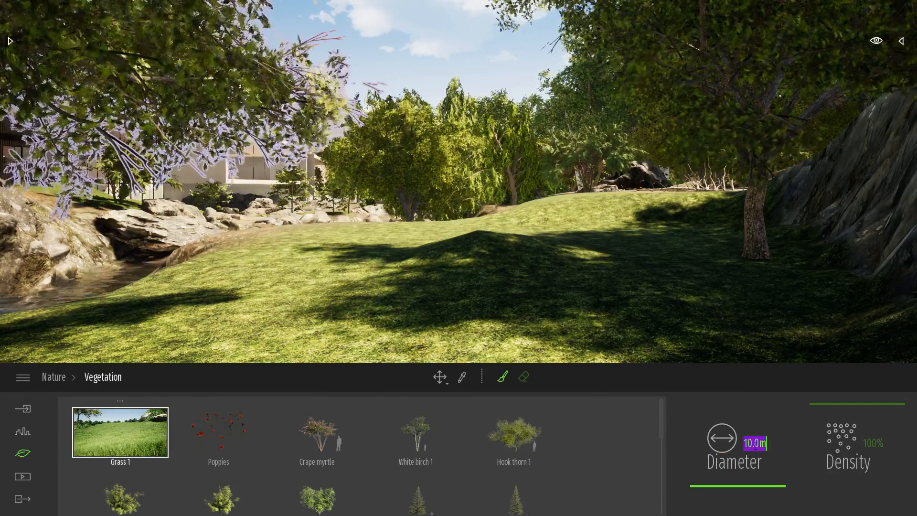
text(5)
key(Return)
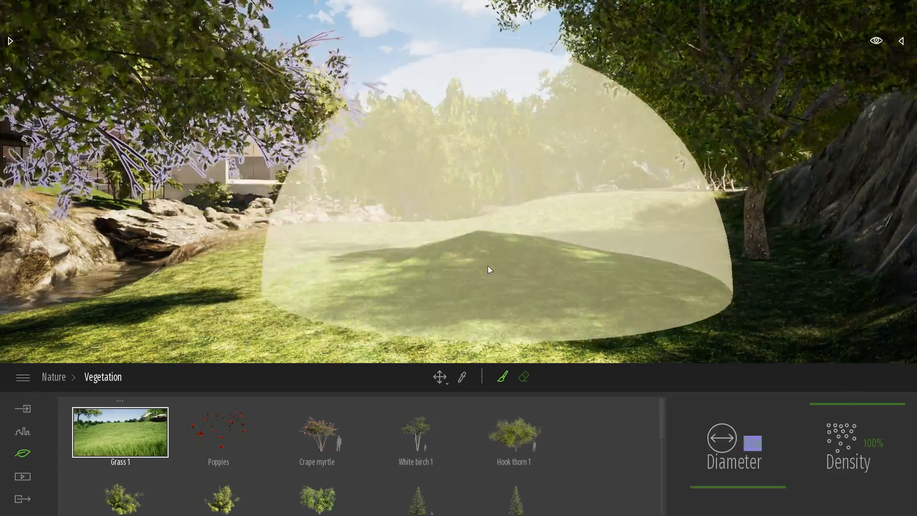
mouse_move(488, 265)
mouse_down()
mouse_move(618, 223)
mouse_move(355, 237)
mouse_move(277, 289)
mouse_move(440, 365)
mouse_up()
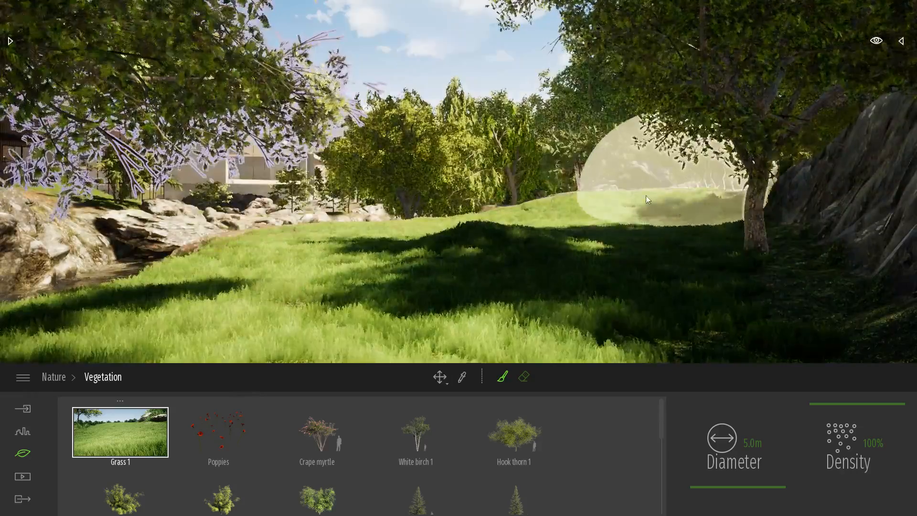
key(Escape)
Reopen the library and return to its top-level folders.
key(w)
right_drag(634, 205, 516, 204)
mouse_move(270, 136)
right_down()
mouse_move(196, 145)
mouse_move(270, 140)
right_up()
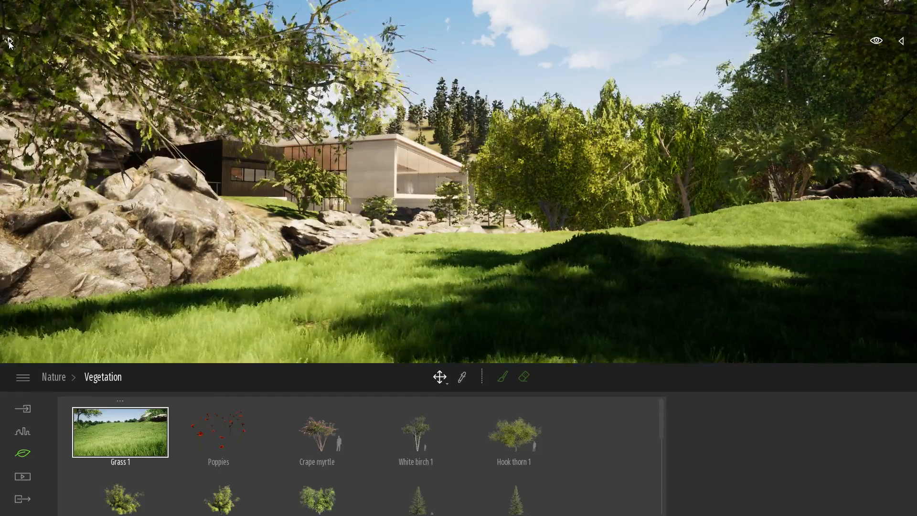
click(10, 40)
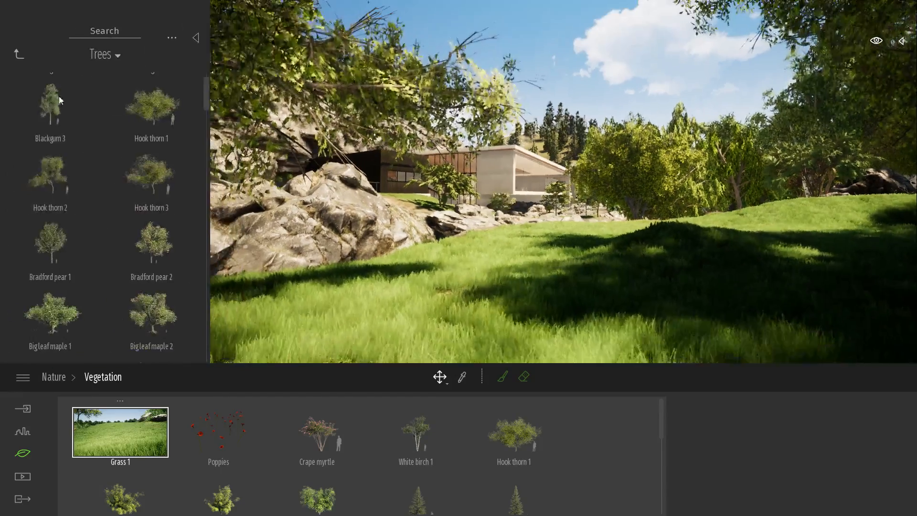
click(20, 55)
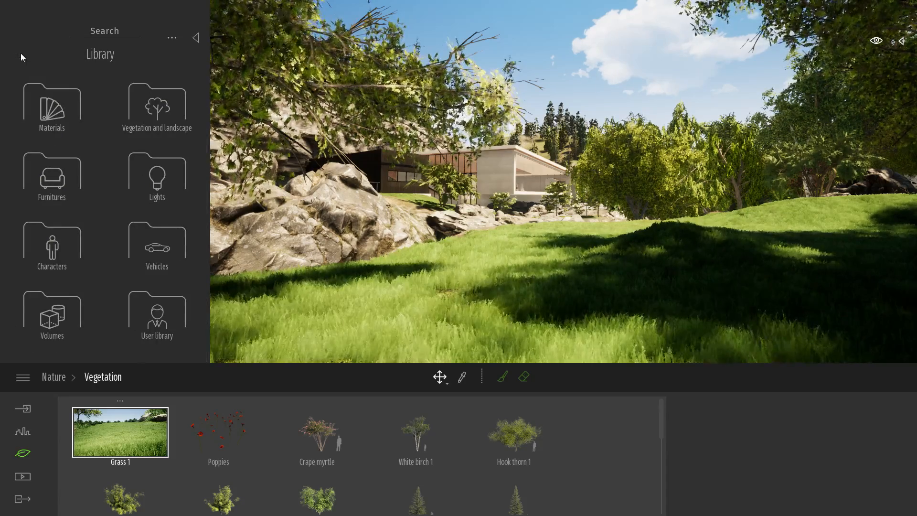
Look over the grass-covered meadow toward the building and the background trees from closer up.
key(w)
right_drag(311, 170, 386, 170)
key(w)
right_drag(697, 181, 656, 214)
key(w)
key(s)
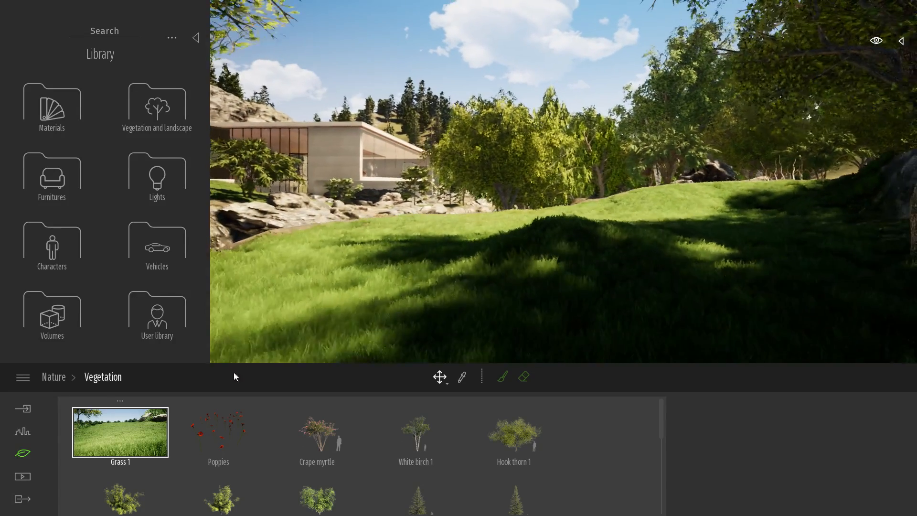
Open the weather settings under Nature and change the season from summer to autumn.
click(59, 378)
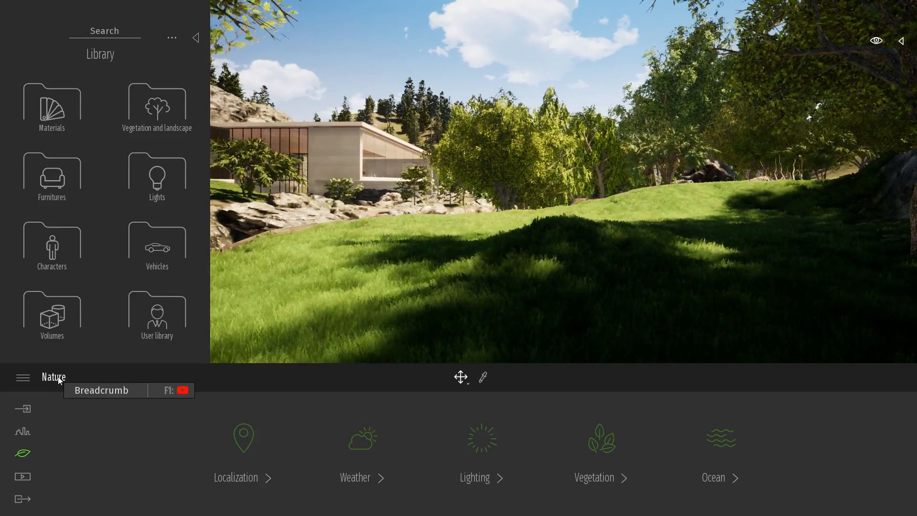
click(368, 452)
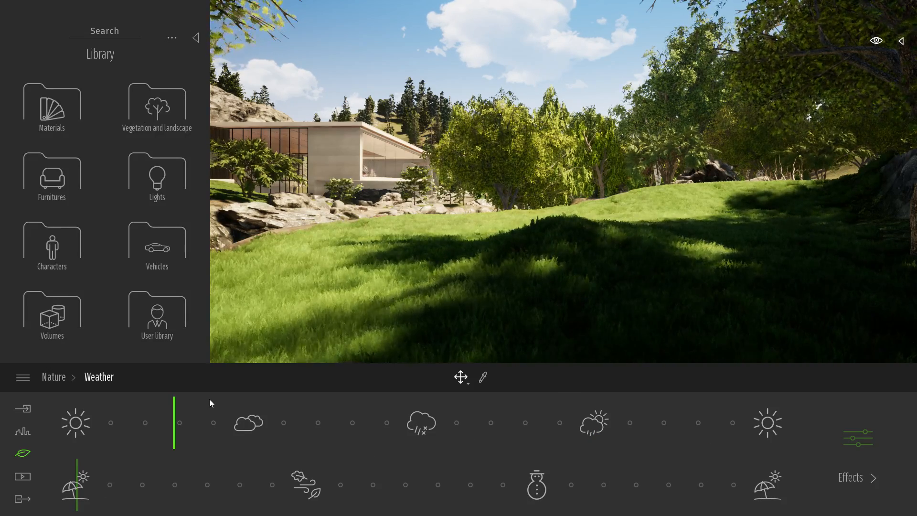
right_drag(411, 286, 392, 277)
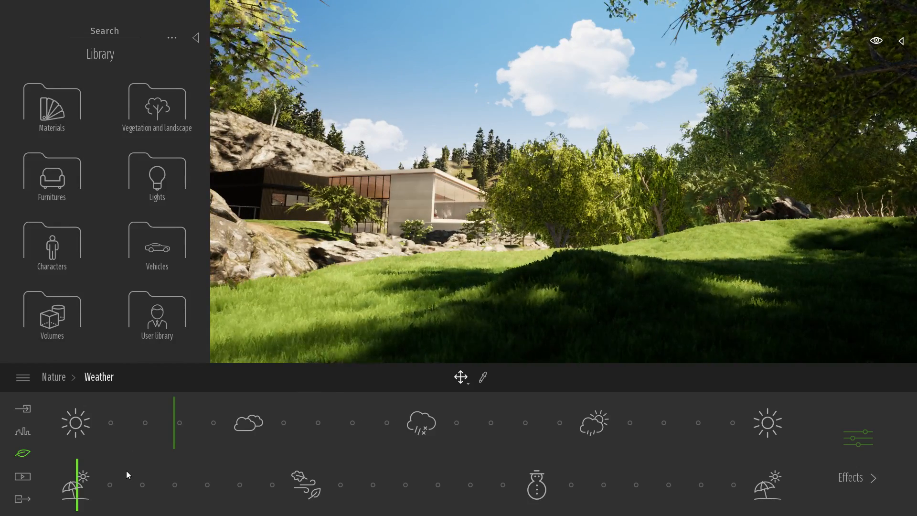
right_drag(749, 241, 783, 250)
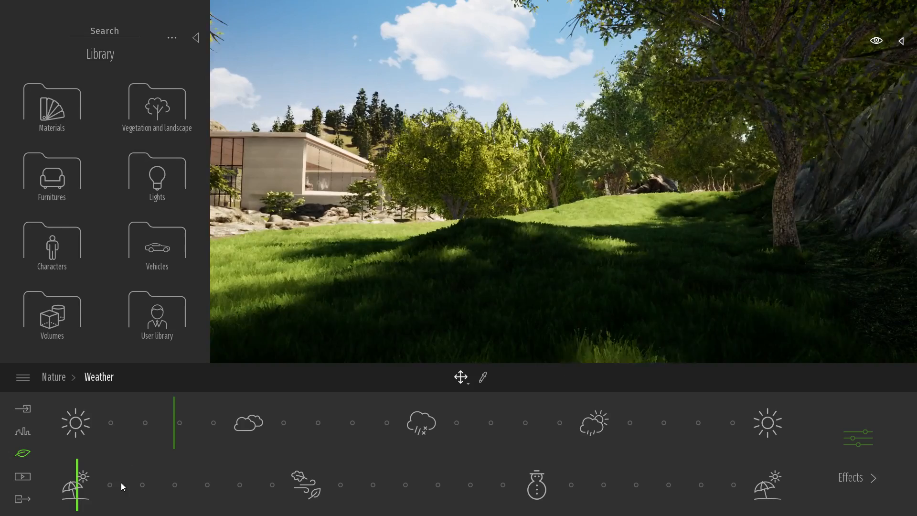
drag(92, 488, 144, 488)
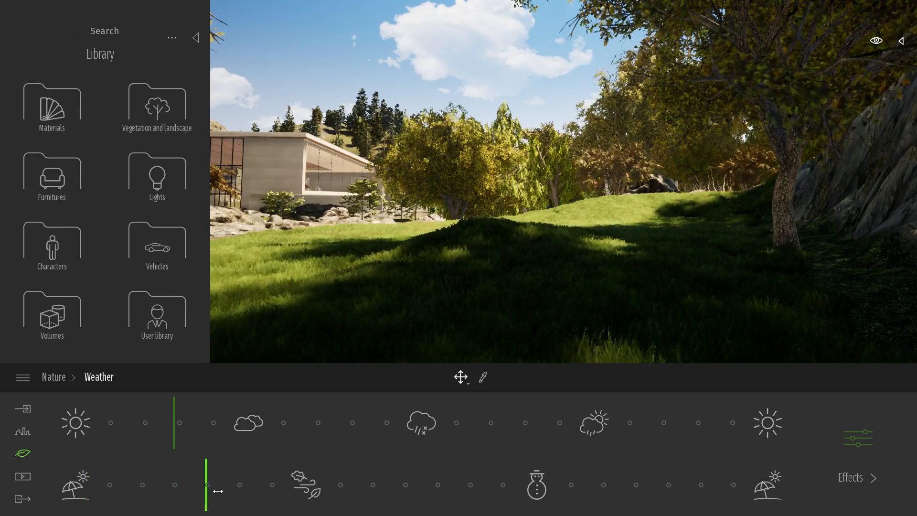
drag(315, 495, 315, 495)
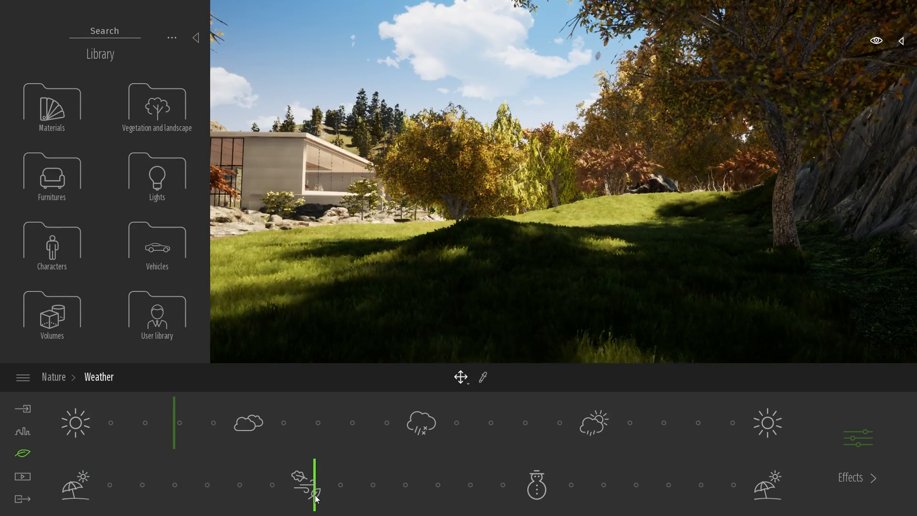
Approach the building along the riverbank, collapse the library and set the weather to rain.
right_drag(656, 275, 568, 260)
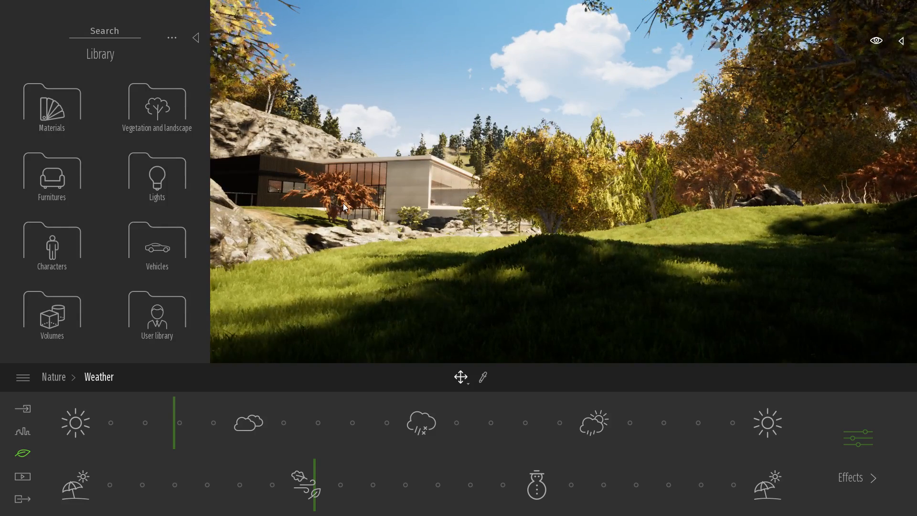
right_drag(590, 245, 683, 267)
key(w)
key(w)
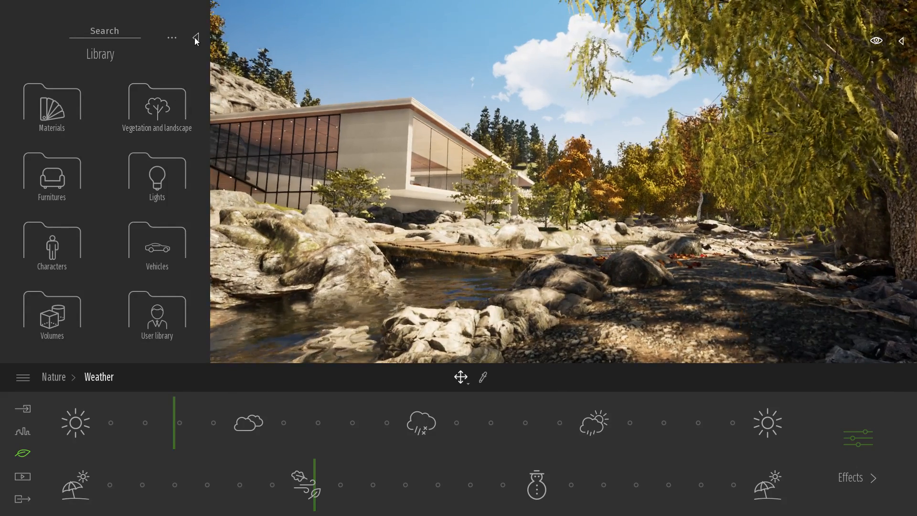
click(196, 37)
drag(177, 431, 428, 431)
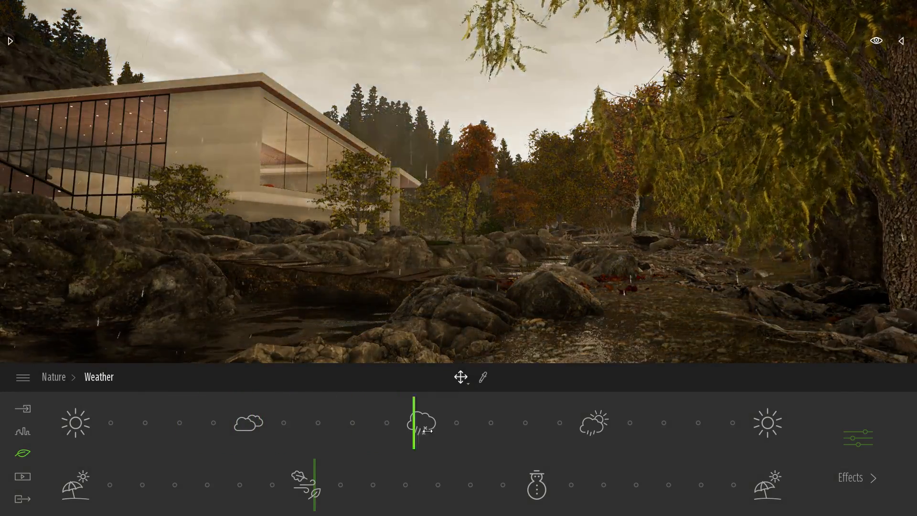
Set the season to winter and inspect the snow around the river and footbridge.
right_drag(655, 278, 678, 320)
middle_drag(679, 320, 678, 308)
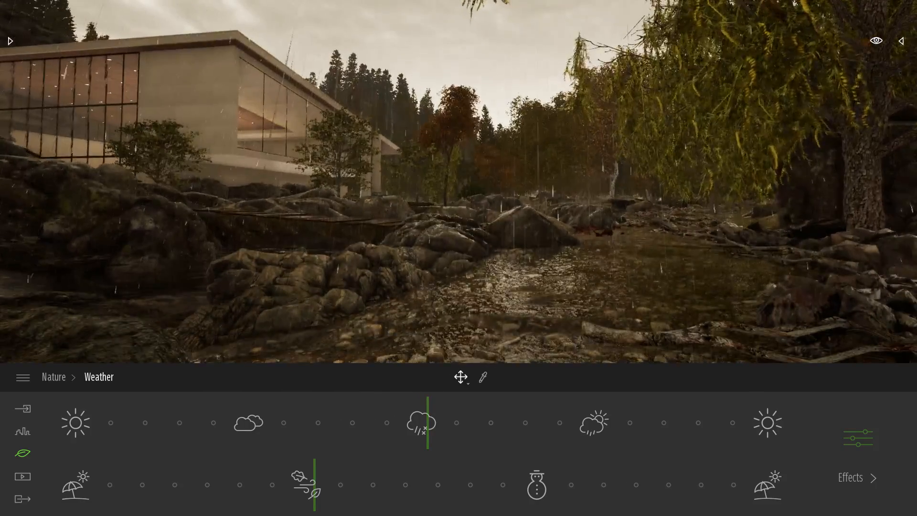
right_drag(679, 308, 581, 288)
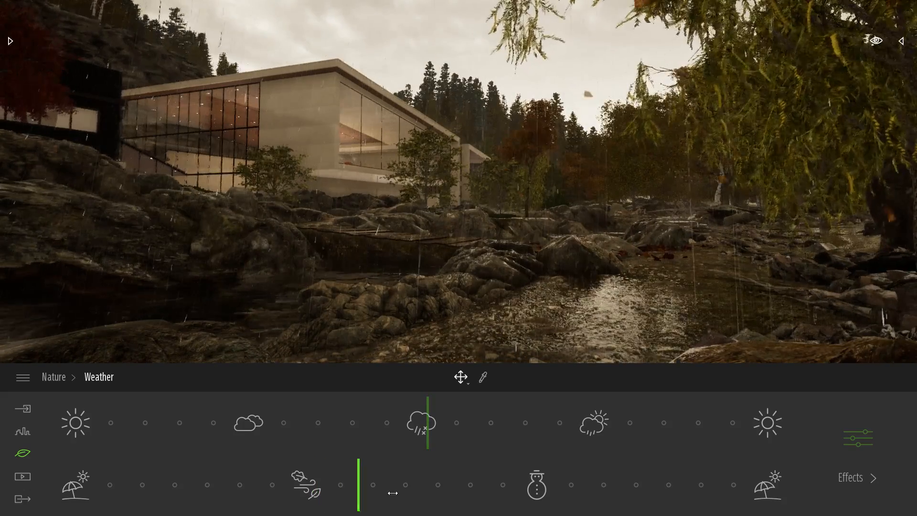
drag(393, 493, 535, 495)
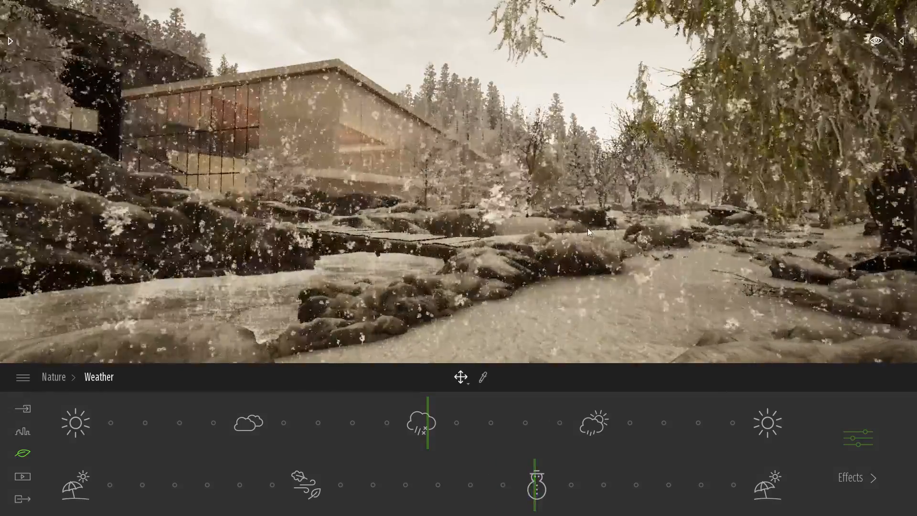
right_drag(591, 232, 626, 253)
key(a)
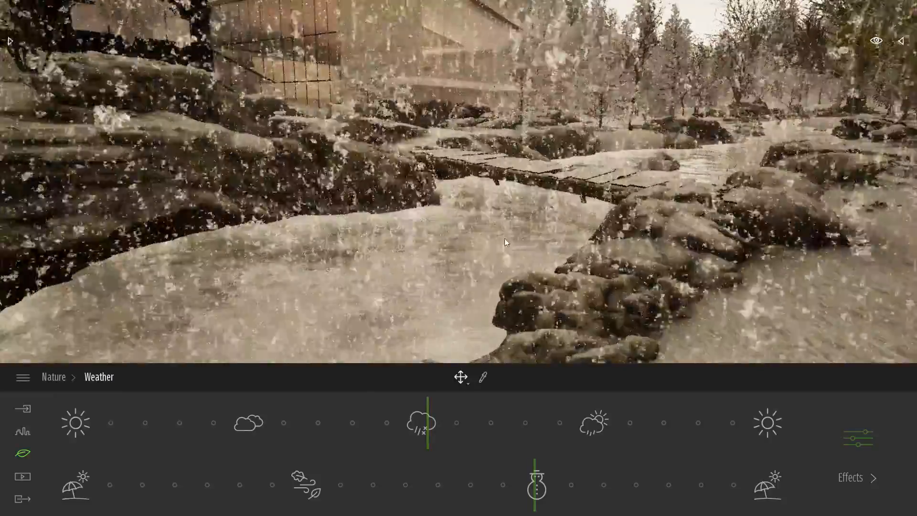
right_drag(506, 242, 11, 257)
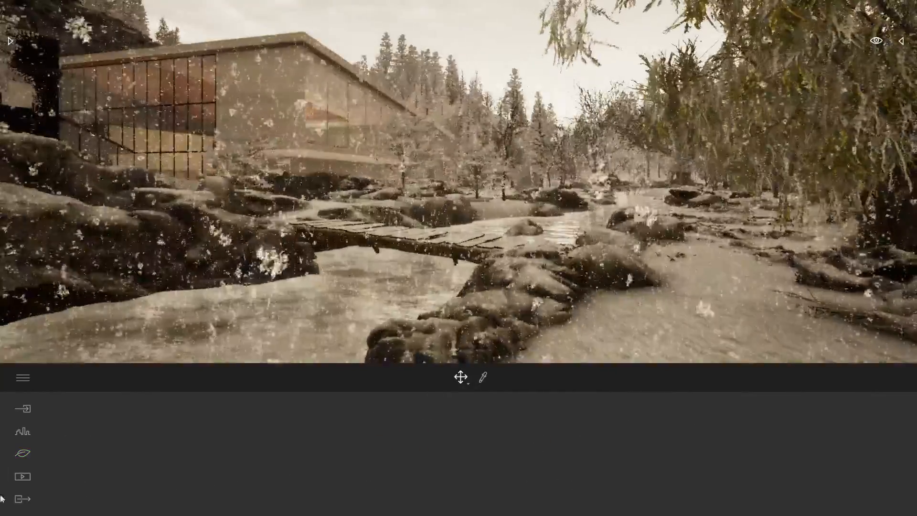
Reopen the weather settings, set the weather to just before cloudy and return the season to autumn.
click(23, 453)
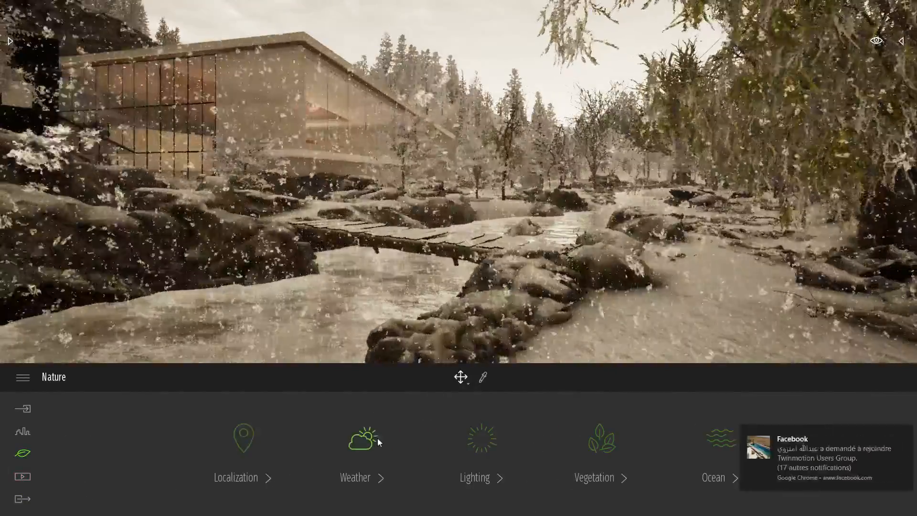
click(377, 437)
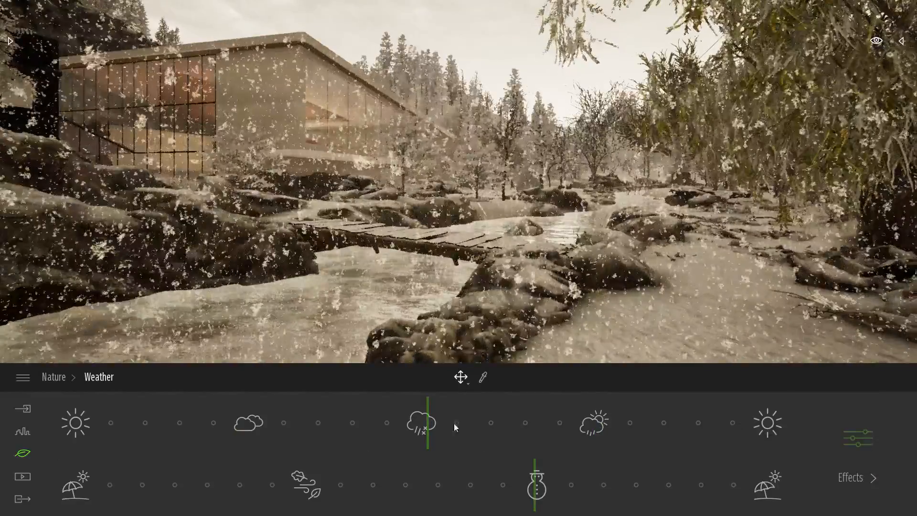
drag(393, 424, 219, 424)
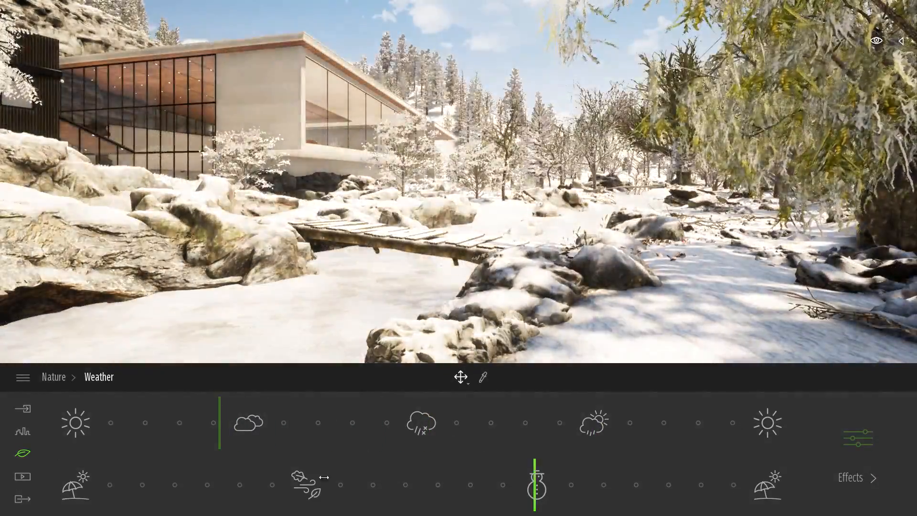
click(299, 477)
click(900, 425)
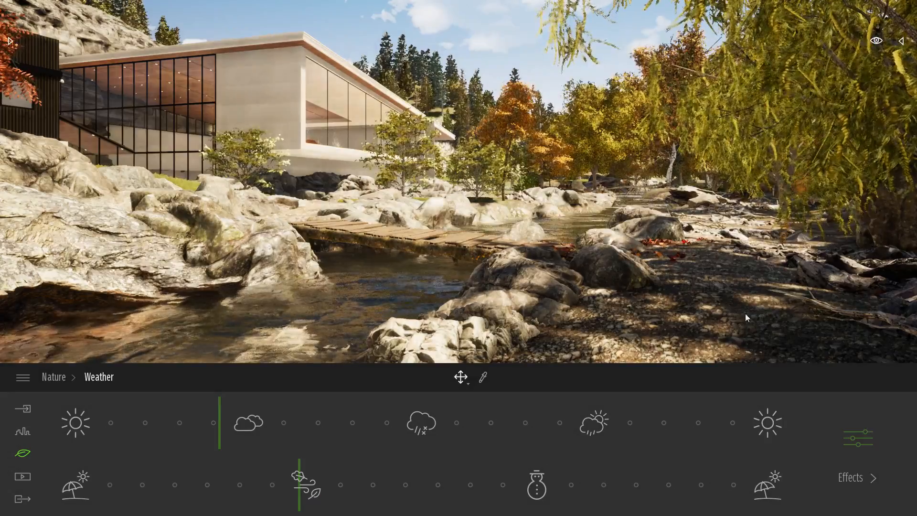
Look over the autumn building and footbridge from the river, and check the list of imported FBX files.
mouse_move(592, 234)
right_down()
mouse_move(518, 172)
mouse_move(459, 163)
right_up()
key(w)
right_drag(641, 237, 634, 258)
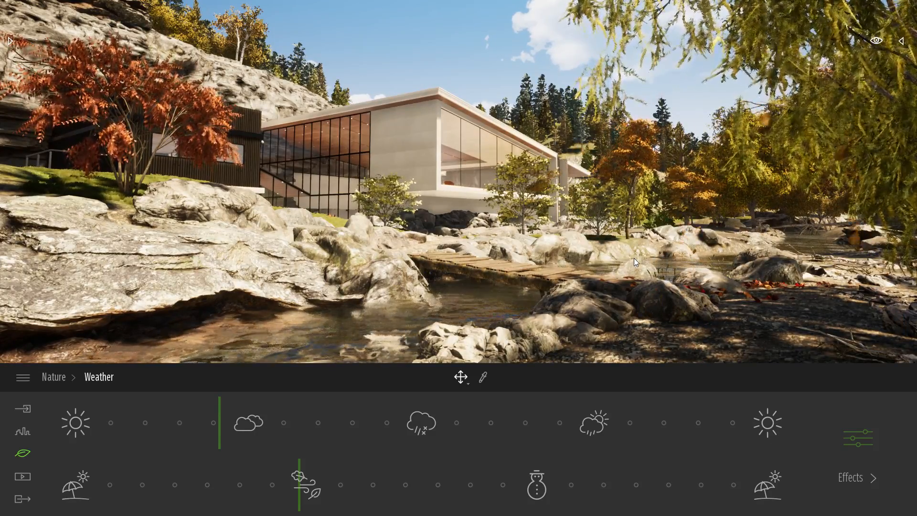
click(26, 410)
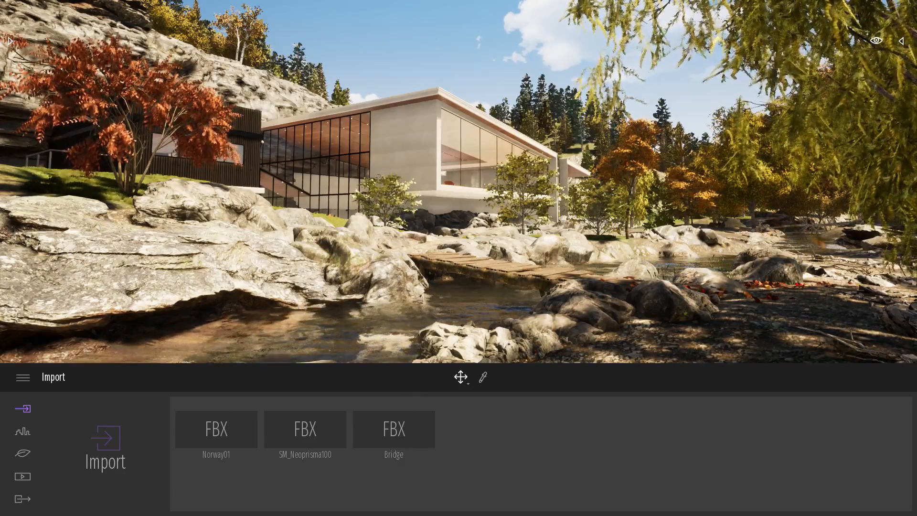
right_drag(634, 301, 598, 316)
key(w)
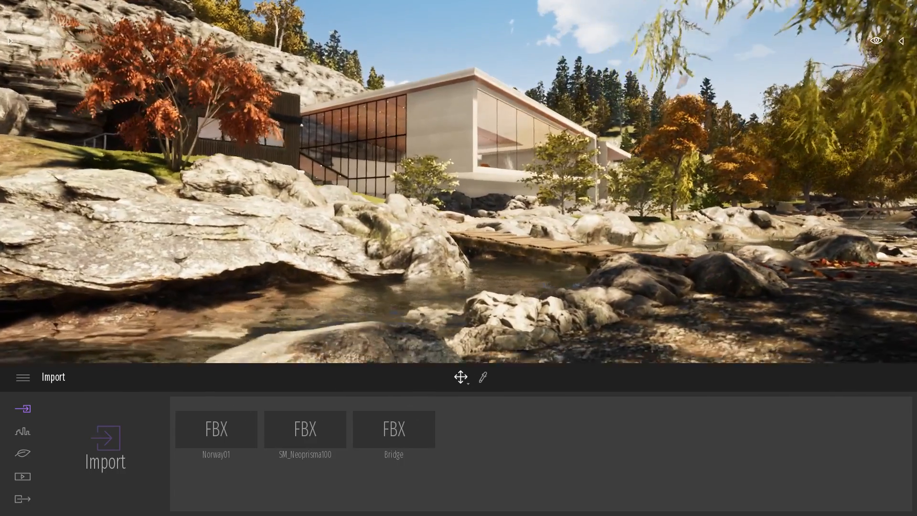
Create a new image of the riverside building and update it with a closer view from just above the water.
click(25, 475)
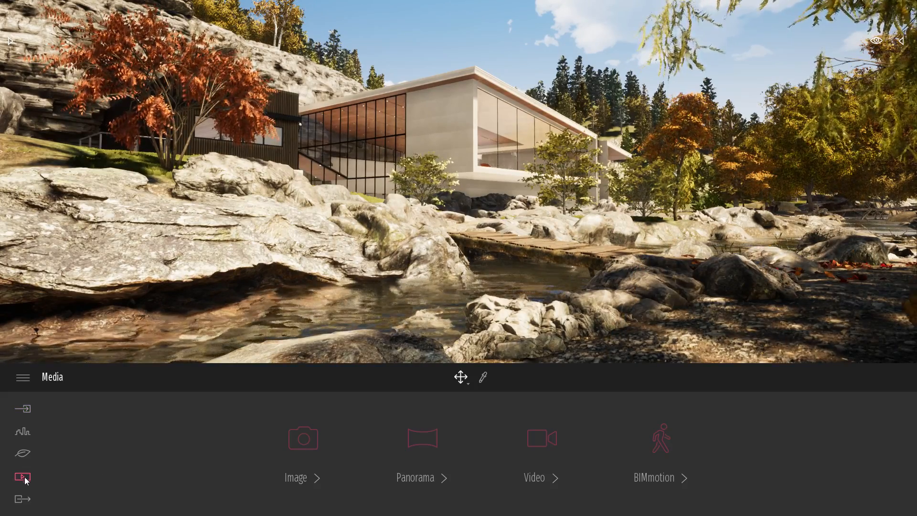
click(304, 433)
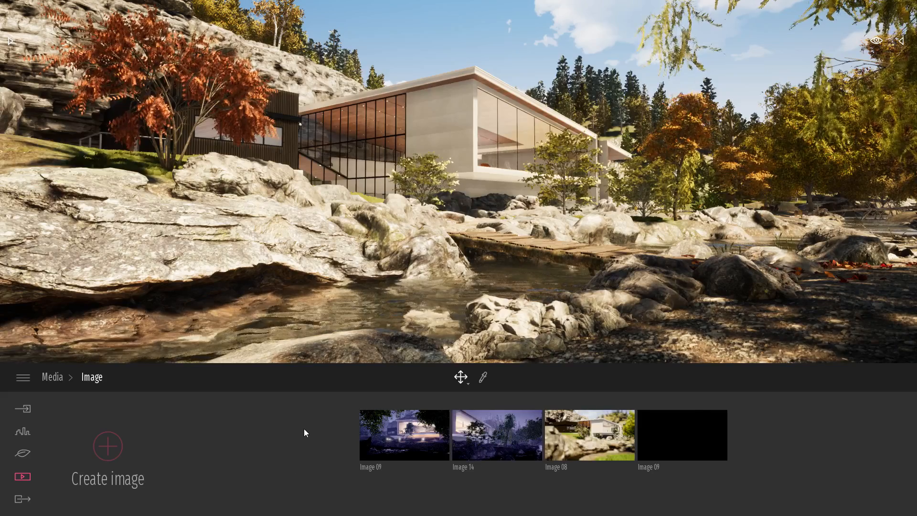
click(116, 441)
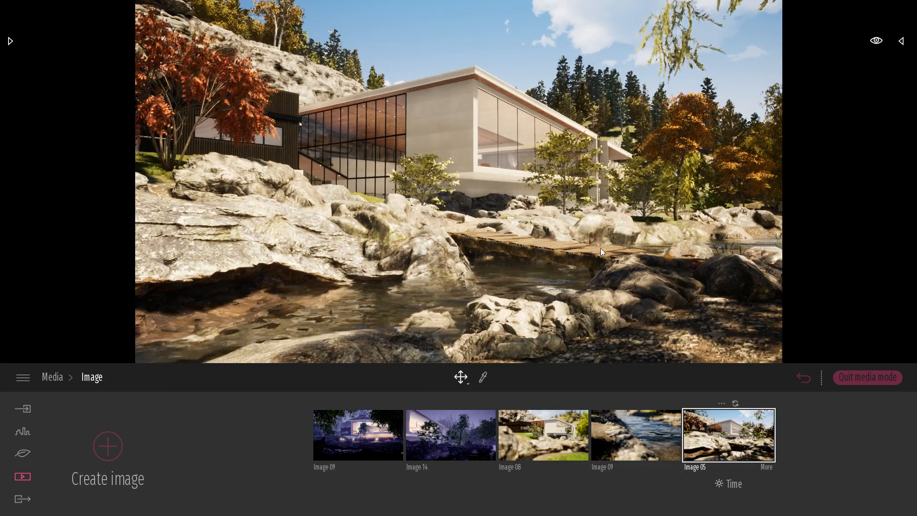
key(w)
right_drag(459, 182, 469, 153)
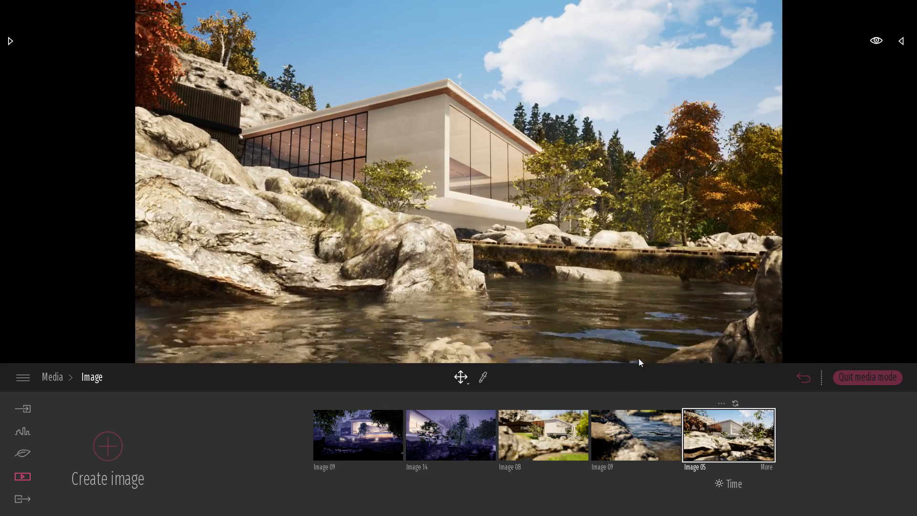
click(736, 403)
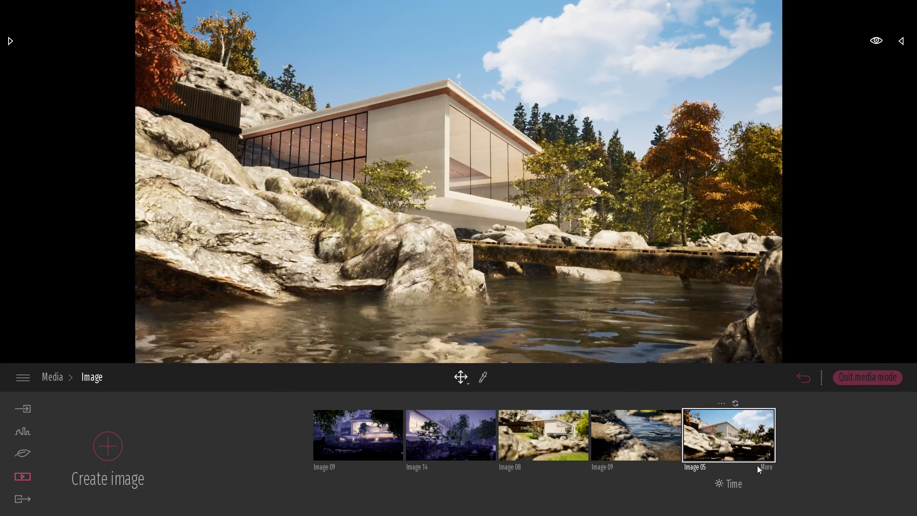
Review the settings categories available for the new image and return to the media types.
click(769, 470)
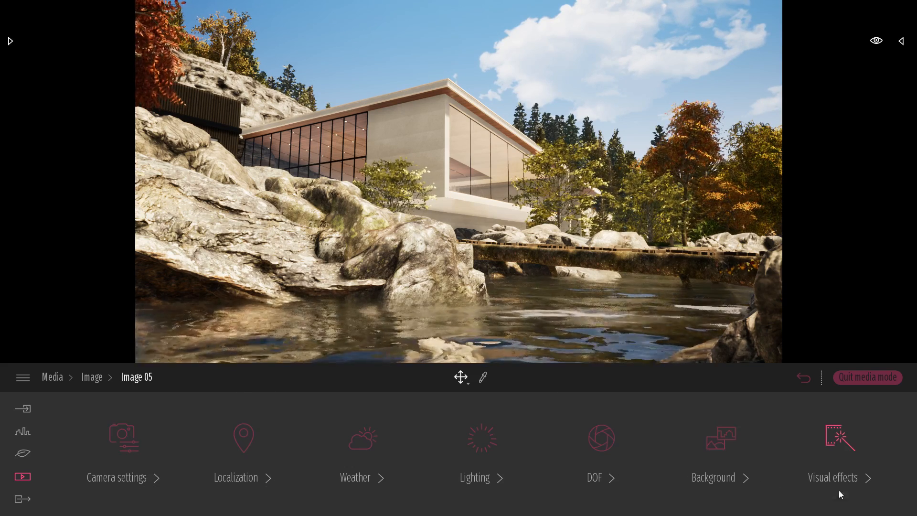
click(92, 378)
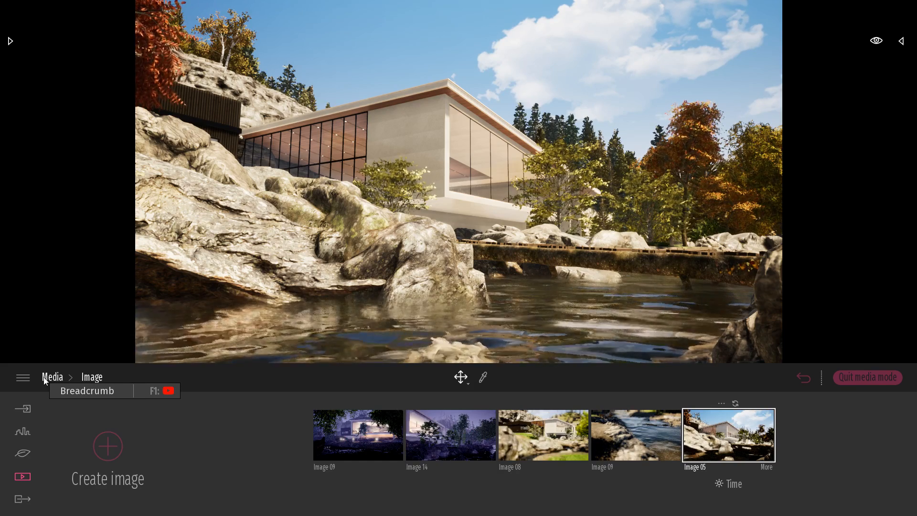
click(44, 377)
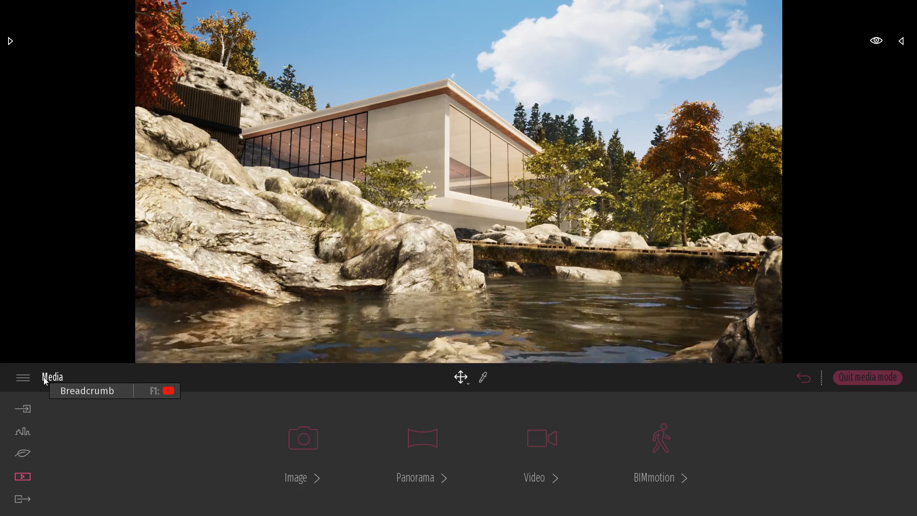
Export Image 05 to the Bureau folder and switch to the desktop to find the exported file.
click(23, 499)
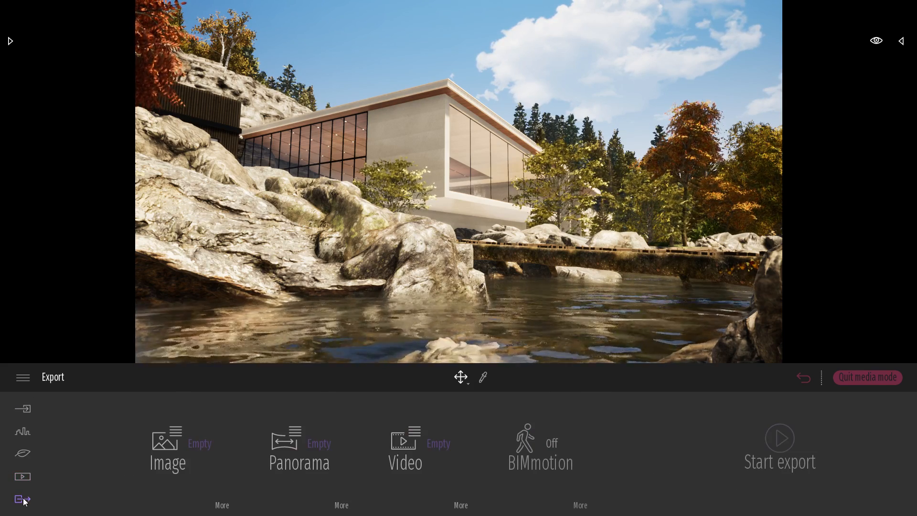
click(177, 431)
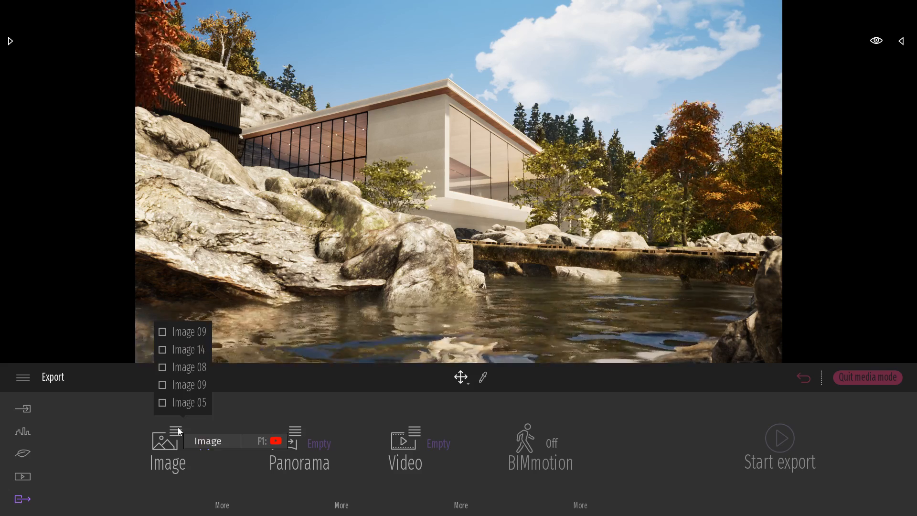
click(182, 403)
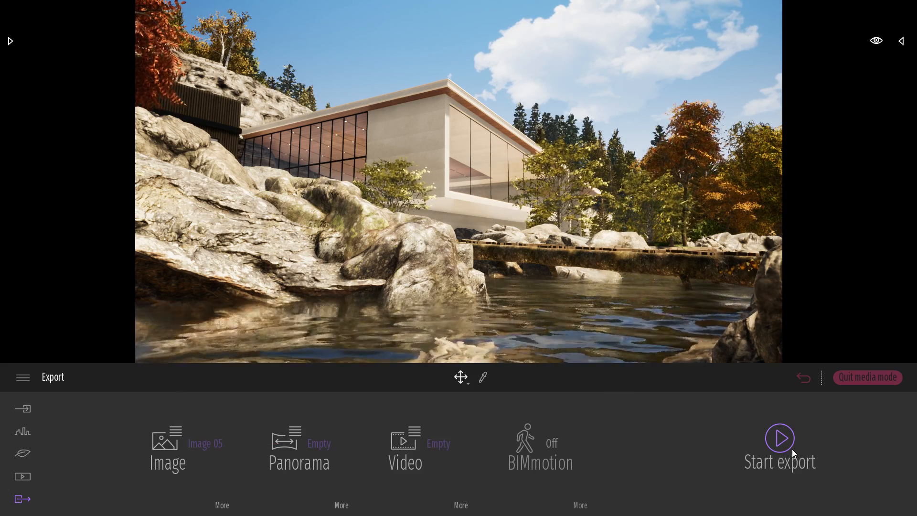
click(792, 449)
click(84, 83)
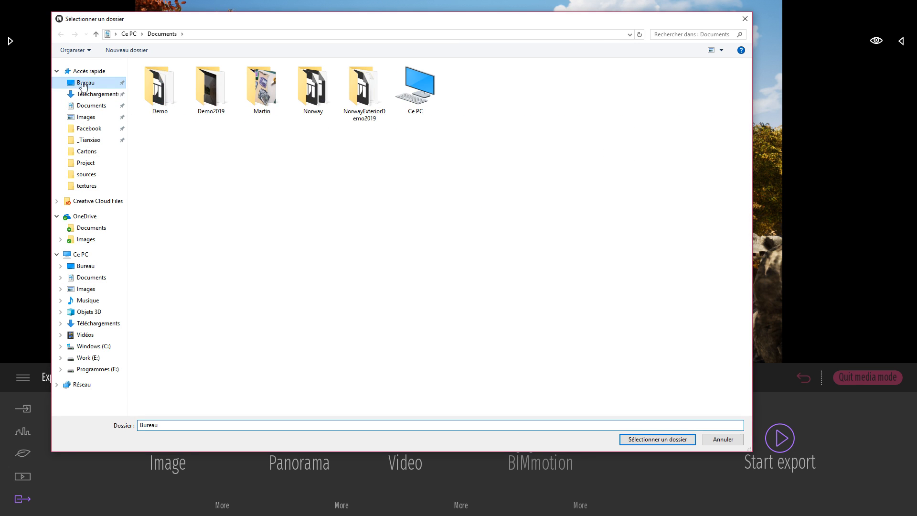
click(657, 440)
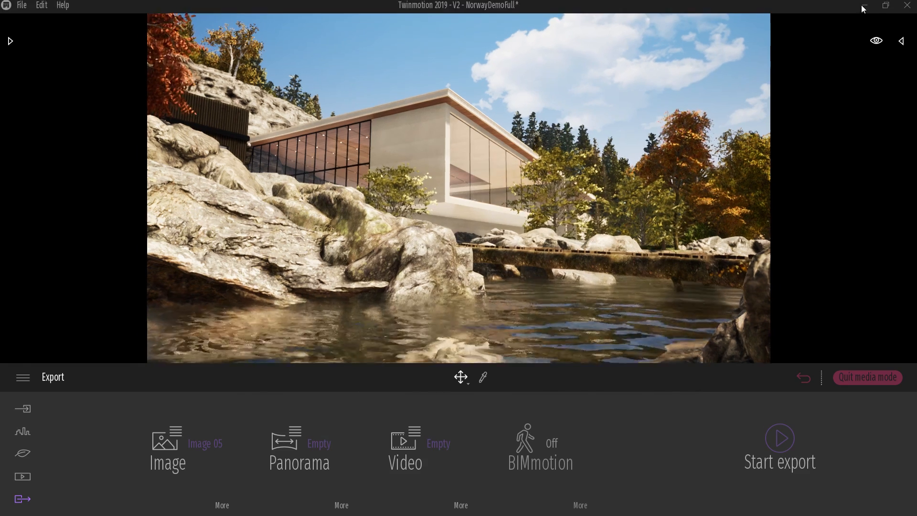
click(865, 7)
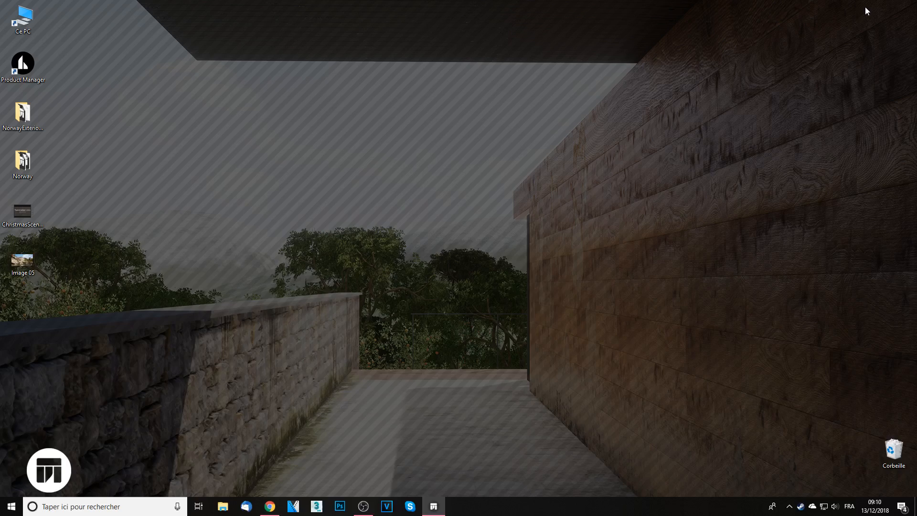
Open the exported Image 05 from the desktop to check it, and switch back to the Twinmotion scene.
double_click(23, 261)
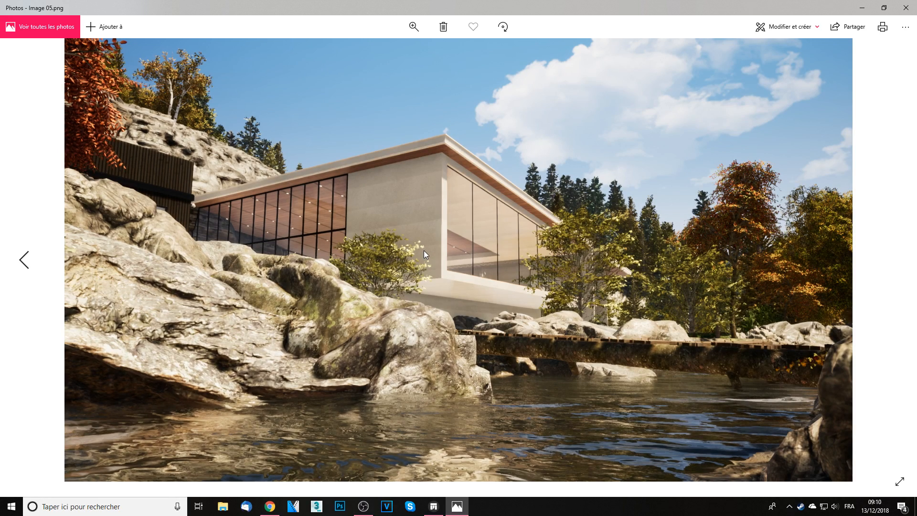
click(429, 503)
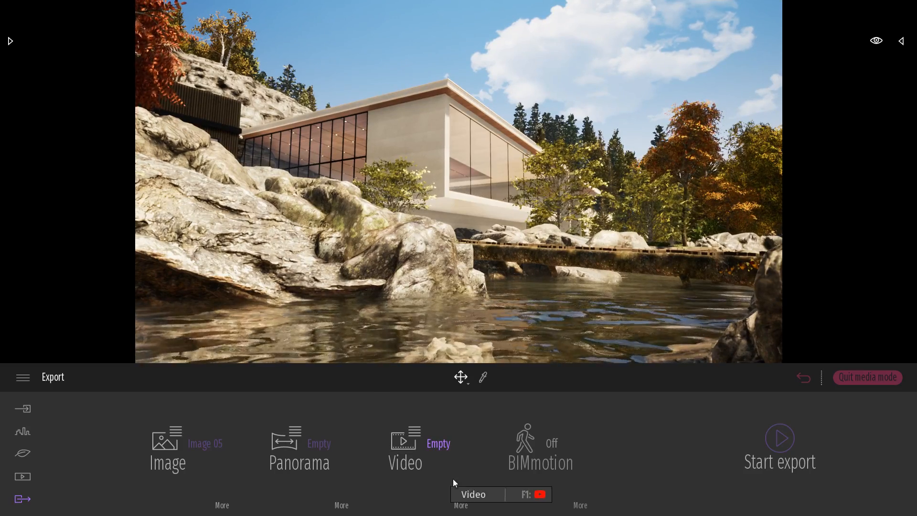
right_drag(478, 220, 475, 262)
key(e)
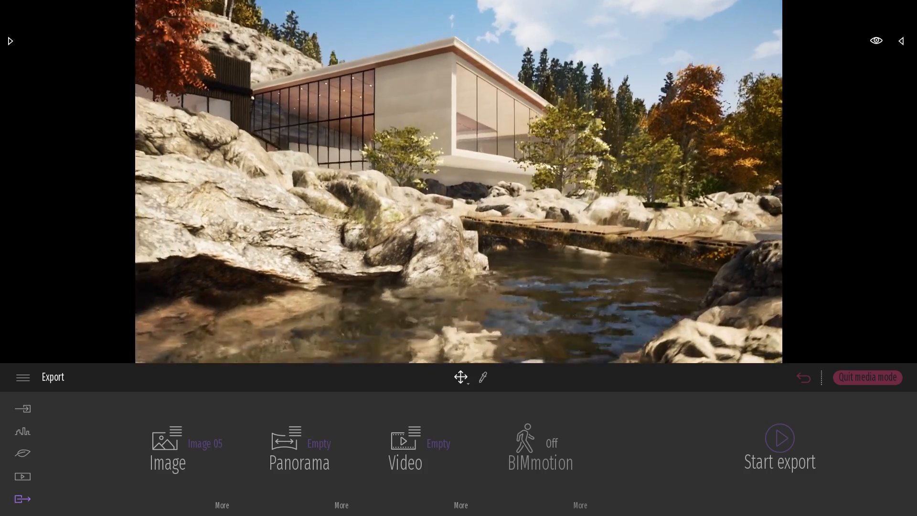
shift+middle_drag(611, 226, 582, 214)
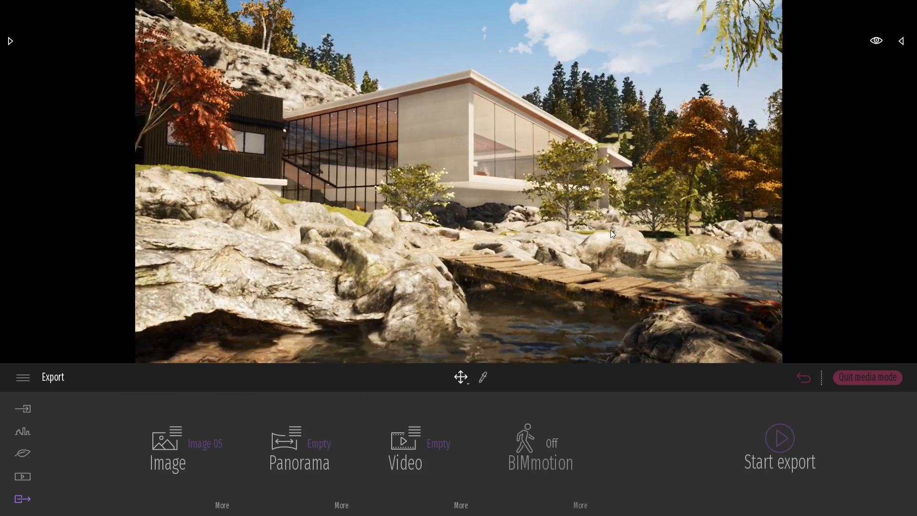
Quit media mode and launch the BIMmotion presentation from a viewpoint on the river bank.
click(865, 376)
right_drag(615, 222, 744, 245)
click(876, 42)
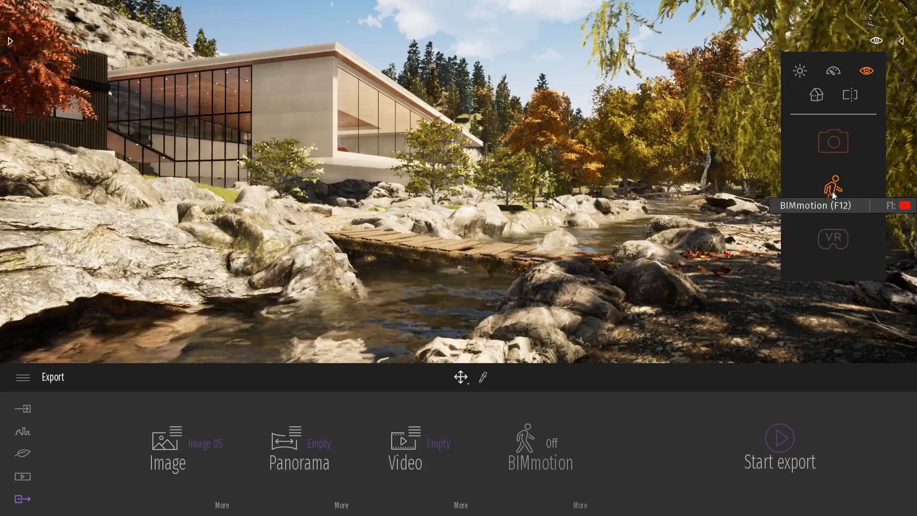
click(832, 193)
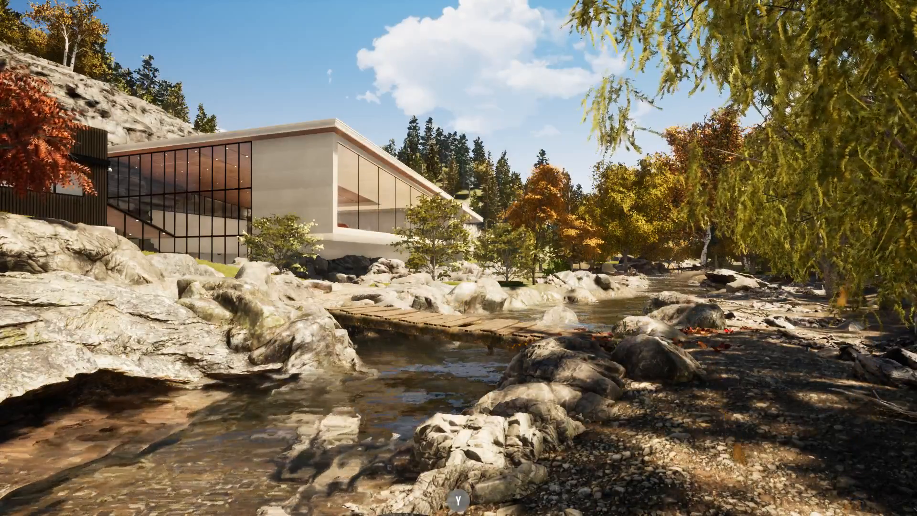
Explore the river bank in the BIMmotion presentation and move past the footbridge towards the building's entrance side.
key(s)
right_drag(770, 209, 810, 222)
key(a)
key(d)
key(w)
mouse_move(625, 215)
right_down()
mouse_move(565, 210)
mouse_move(631, 209)
right_up()
key(a)
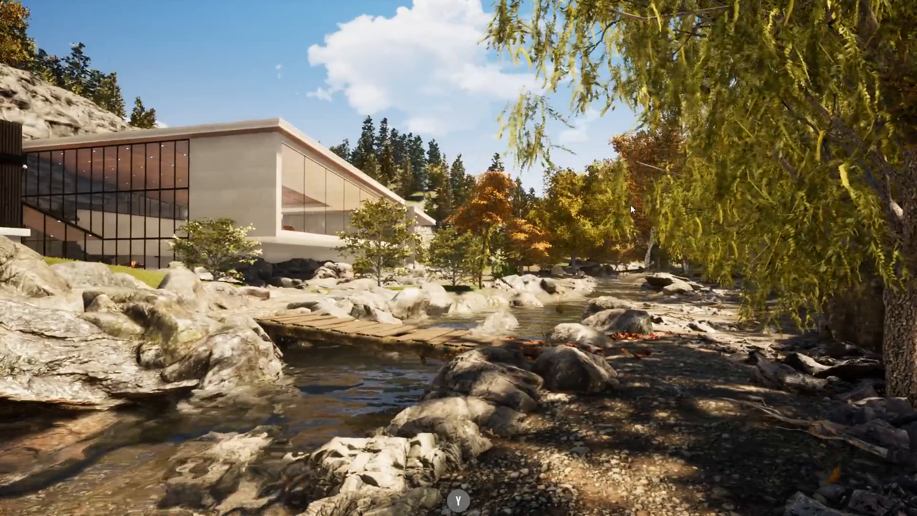
key(e)
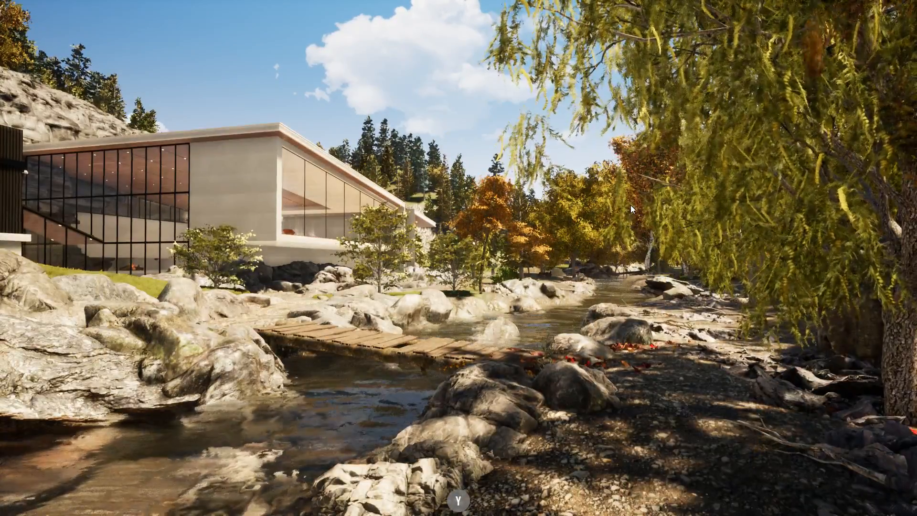
key(w)
right_drag(631, 205, 523, 260)
drag(523, 260, 399, 260)
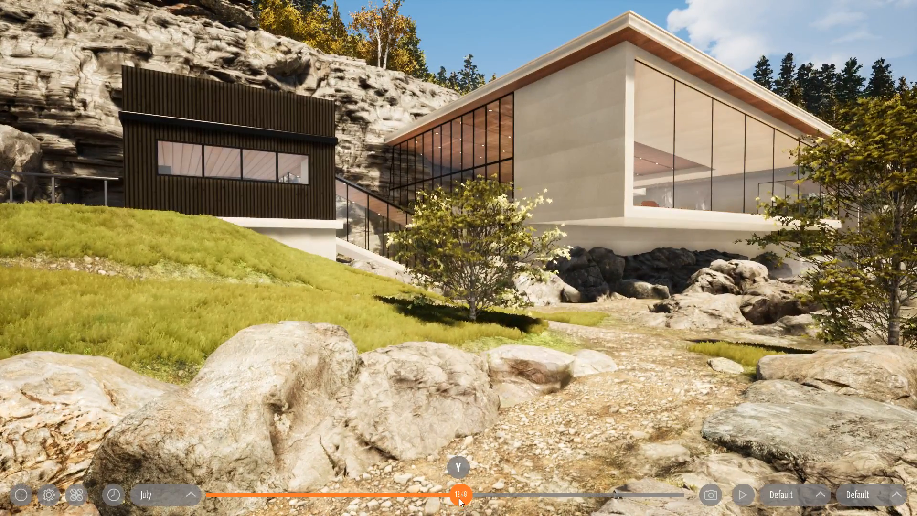
Set the BIMmotion presentation's time of day to 14:30 and switch its navigation mode.
drag(445, 496, 494, 496)
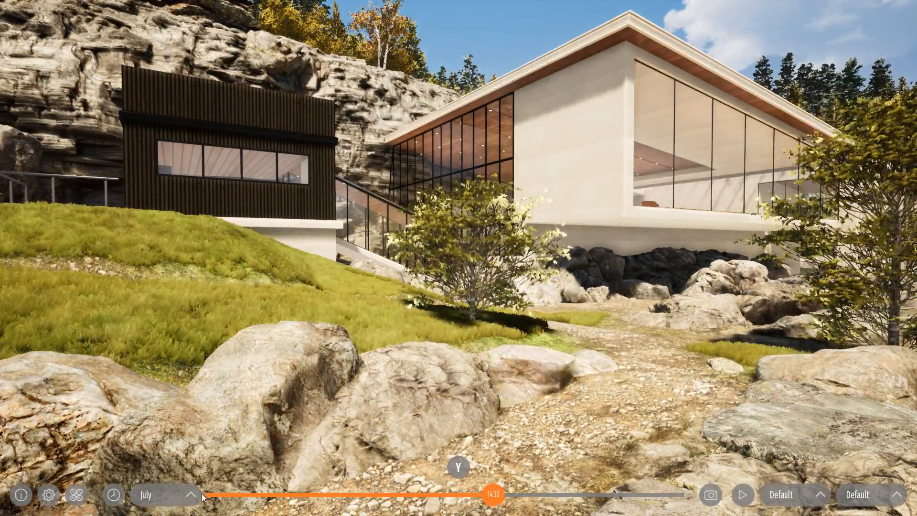
click(168, 495)
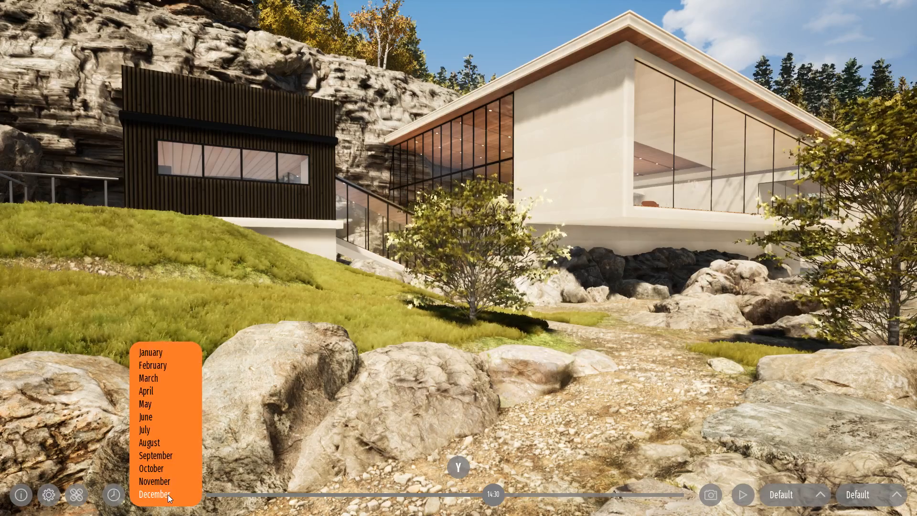
click(76, 495)
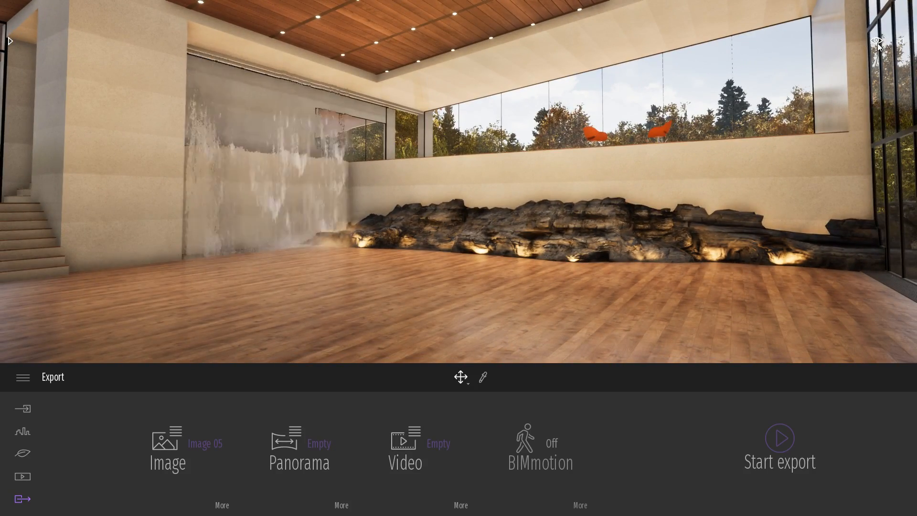
Adjust the sunlight in the waterfall room so that direct sun falls across the wooden floor.
click(878, 42)
drag(840, 191, 840, 203)
right_drag(745, 207, 732, 208)
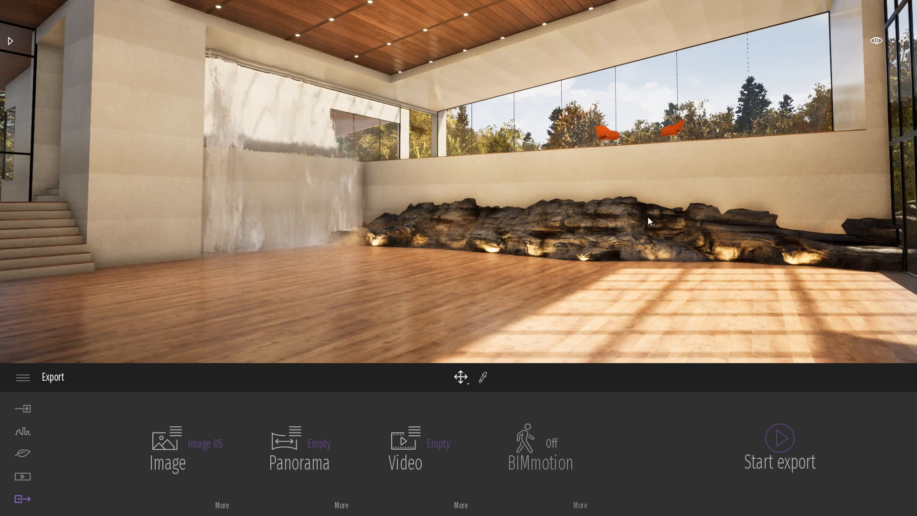
right_drag(648, 217, 631, 225)
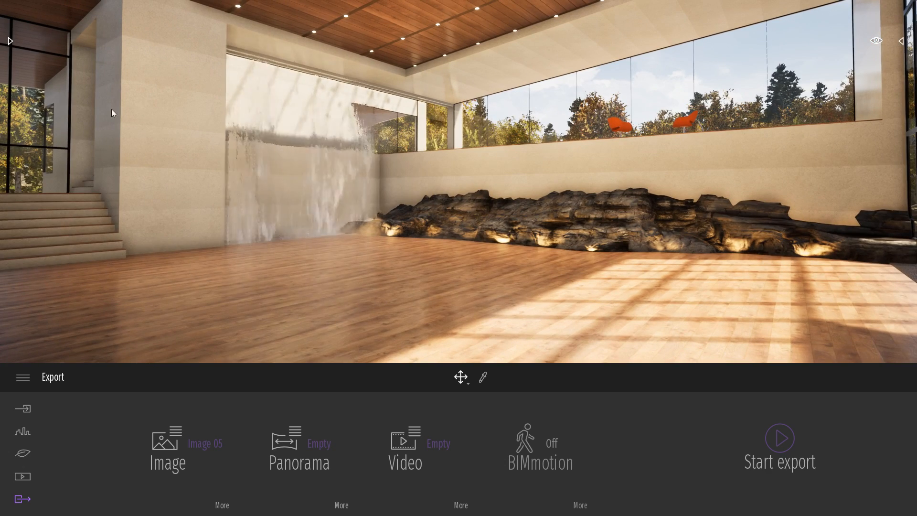
Examine the wood materials in the library and return to the library's main categories.
click(11, 42)
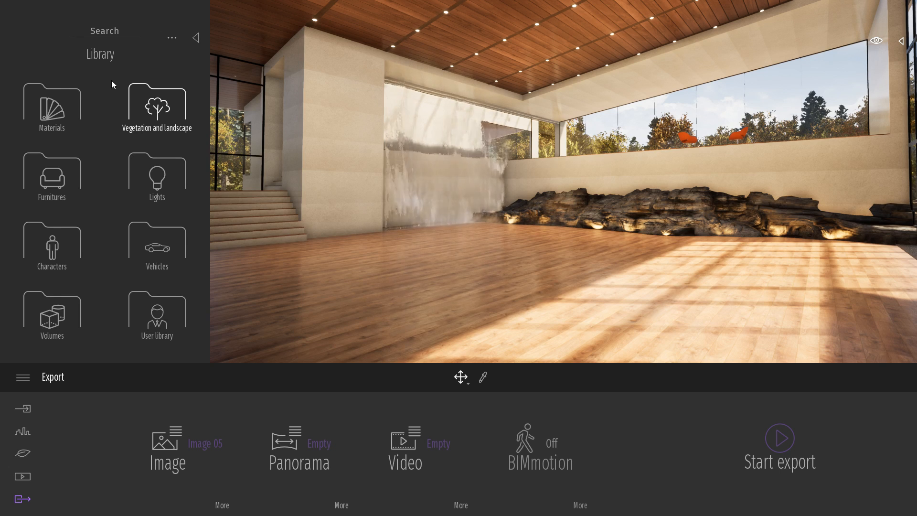
click(51, 102)
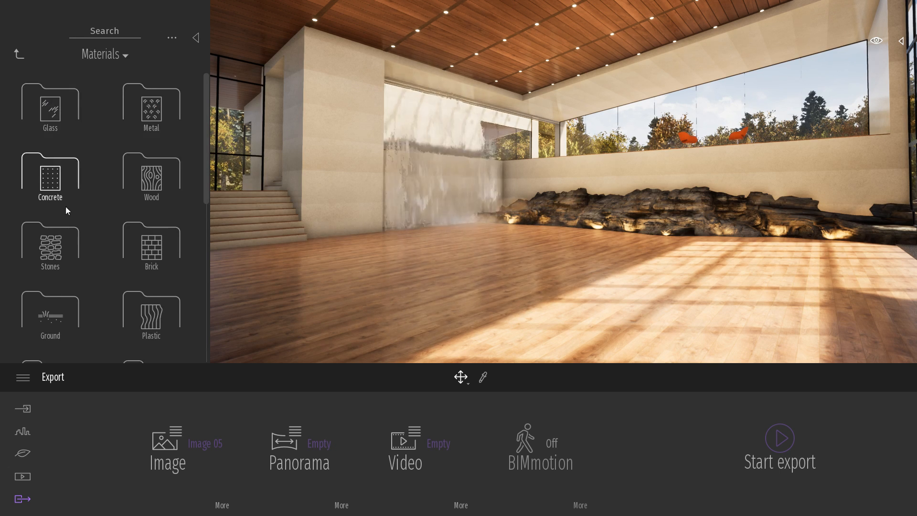
click(154, 173)
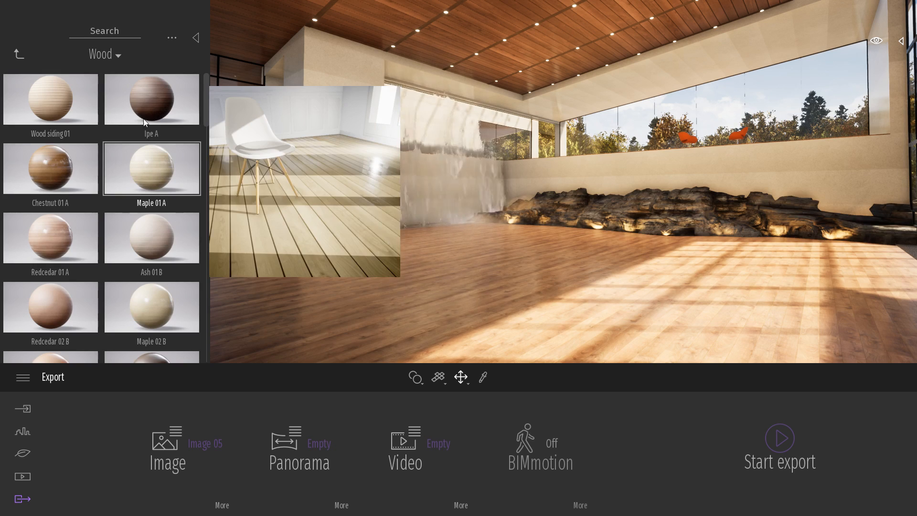
drag(207, 98, 222, 86)
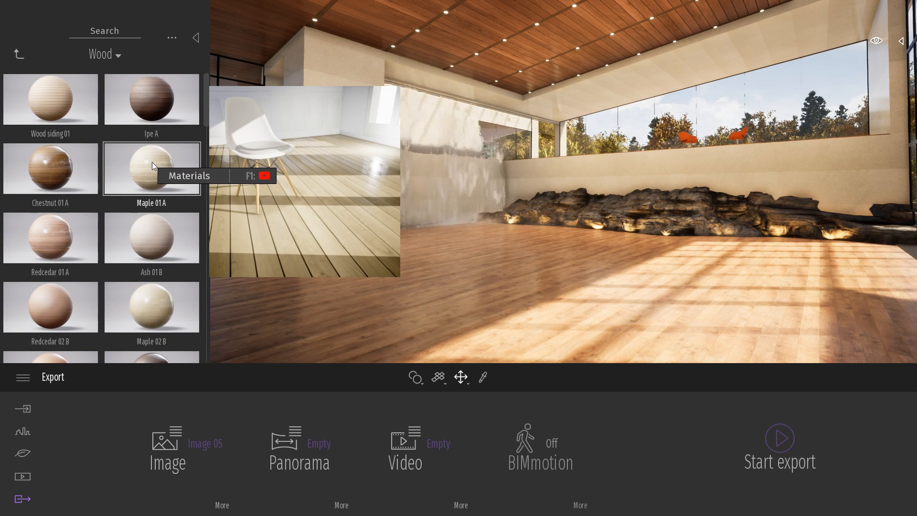
click(18, 55)
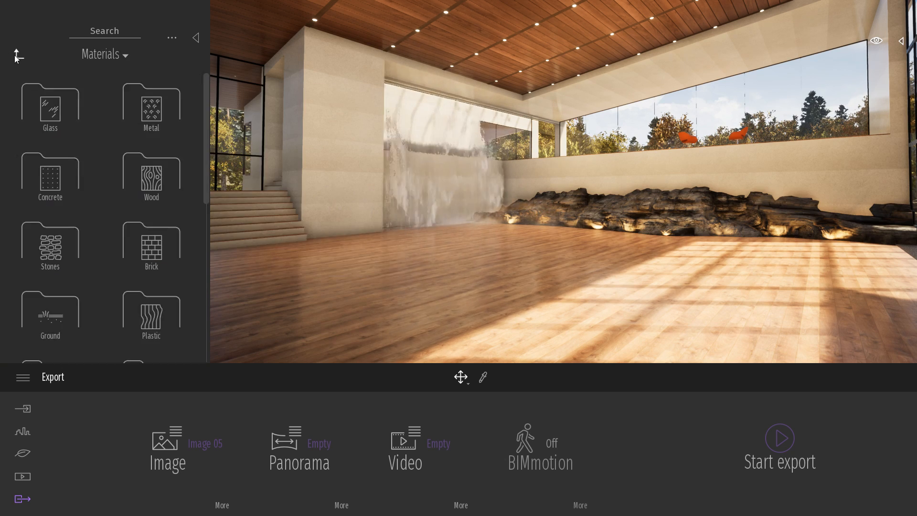
click(15, 55)
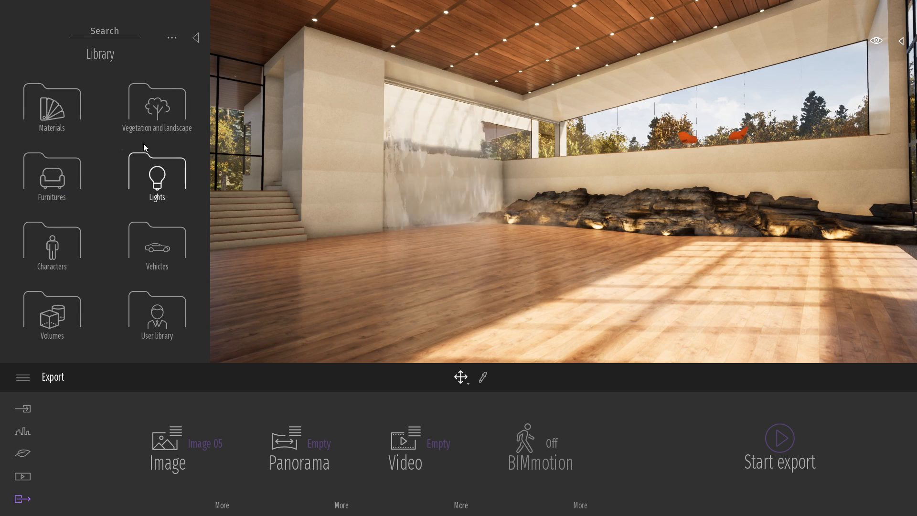
Look through the library's vegetation, lights and user library categories, and close the library.
click(170, 117)
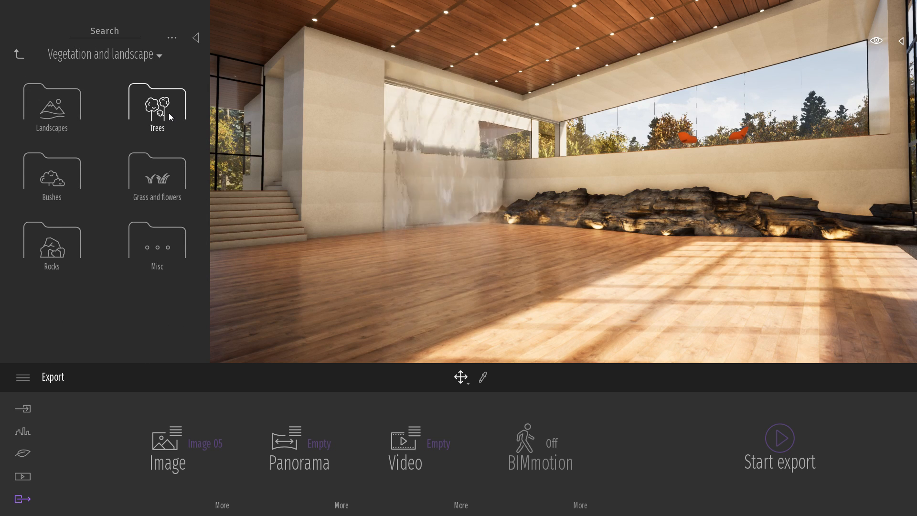
click(19, 54)
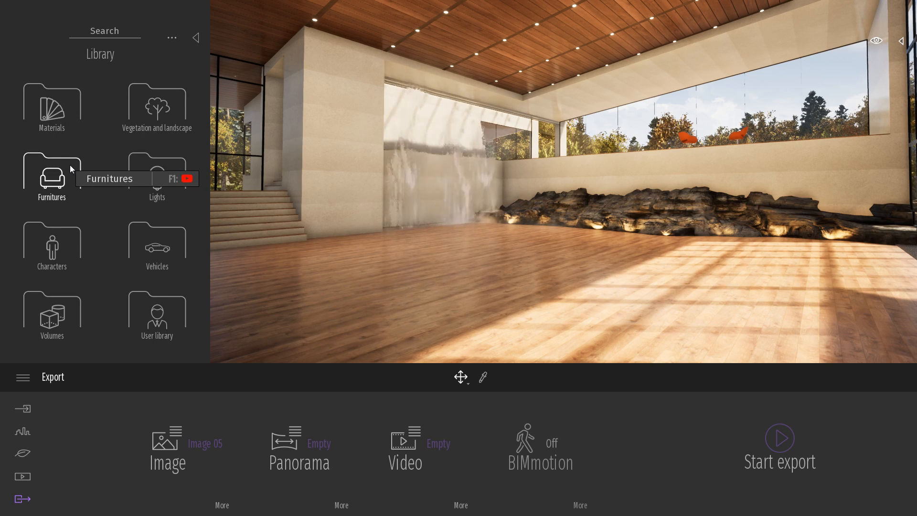
click(156, 168)
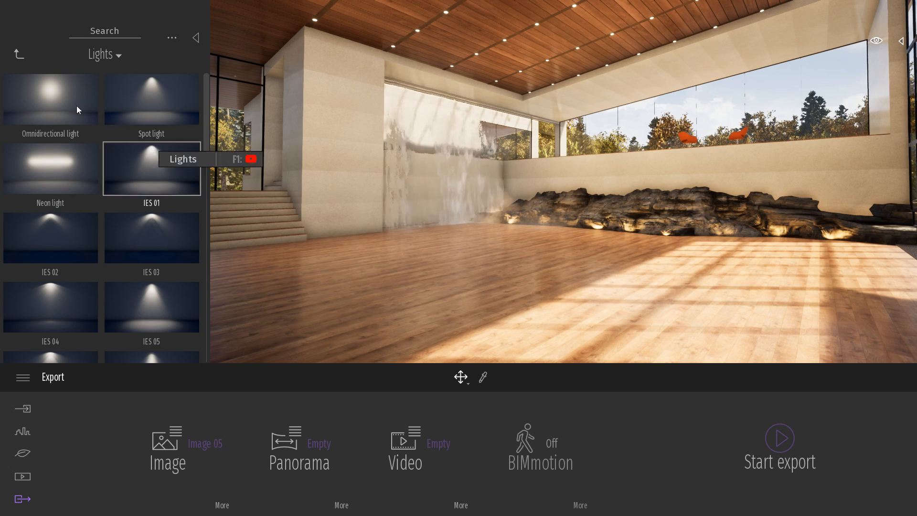
click(19, 55)
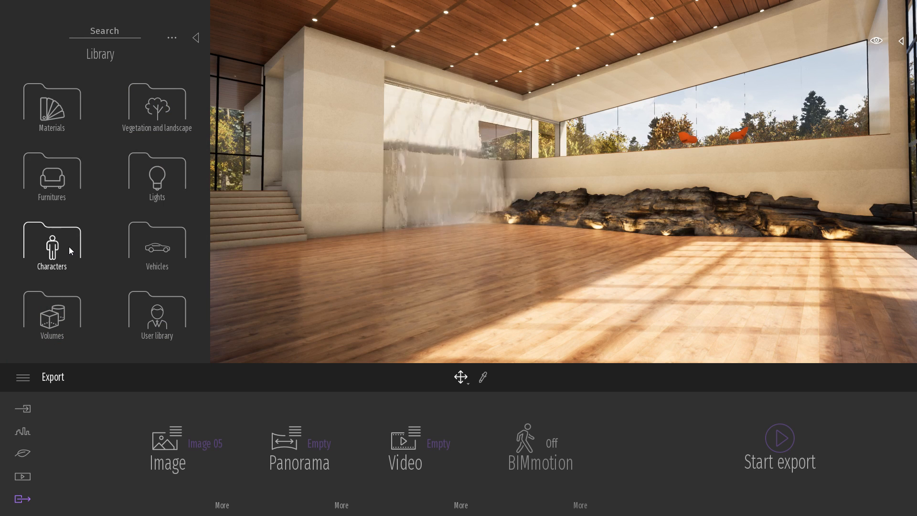
click(165, 292)
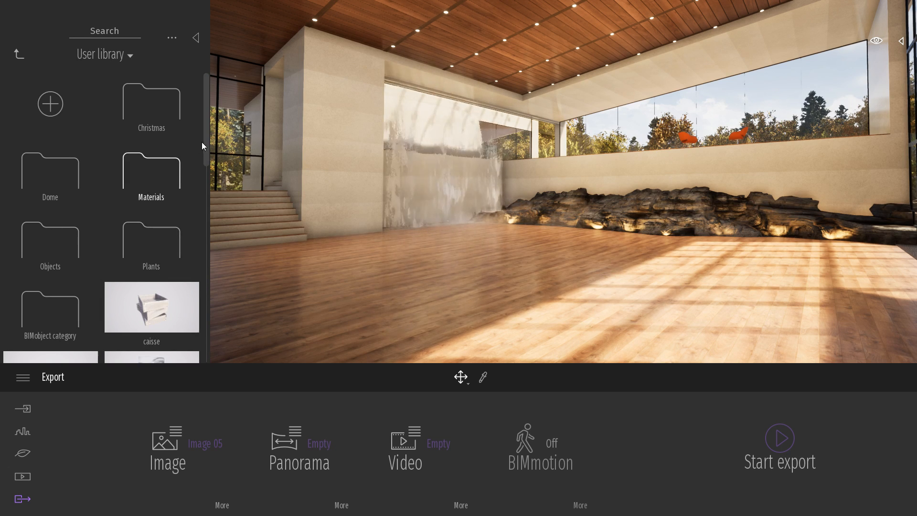
drag(207, 149, 207, 128)
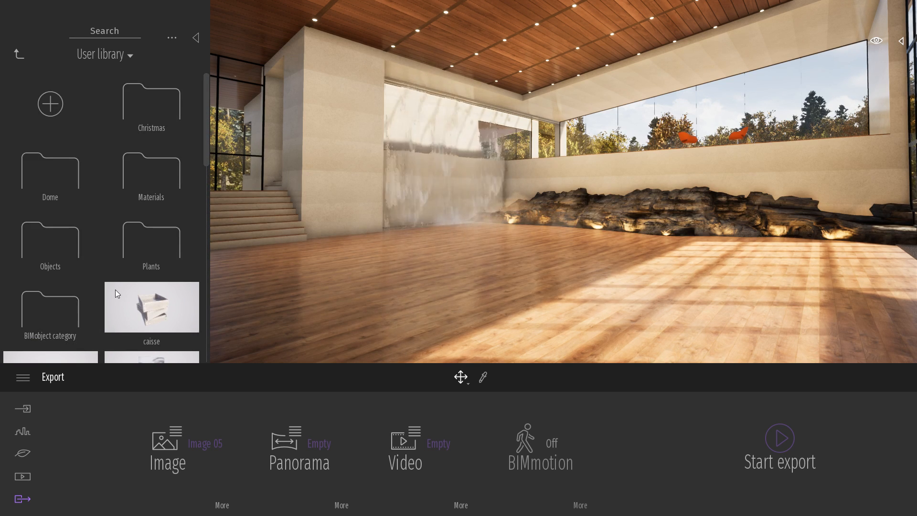
click(20, 52)
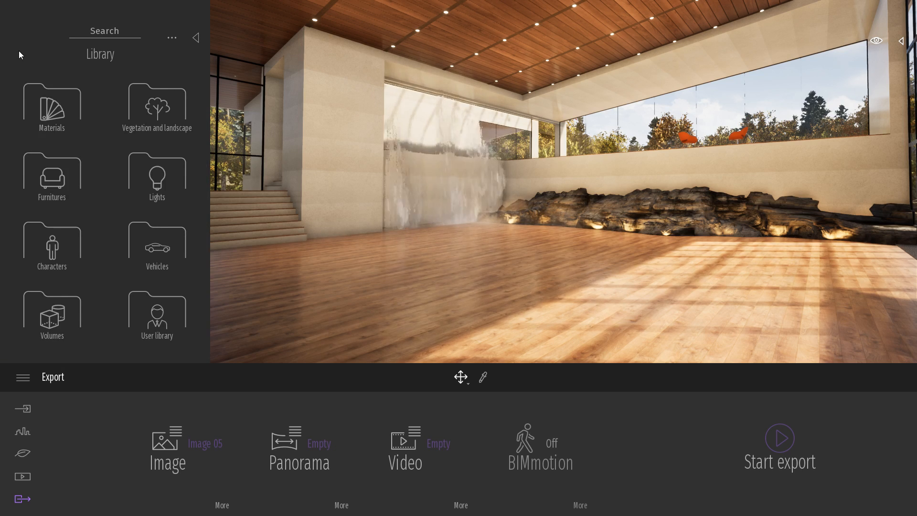
click(197, 38)
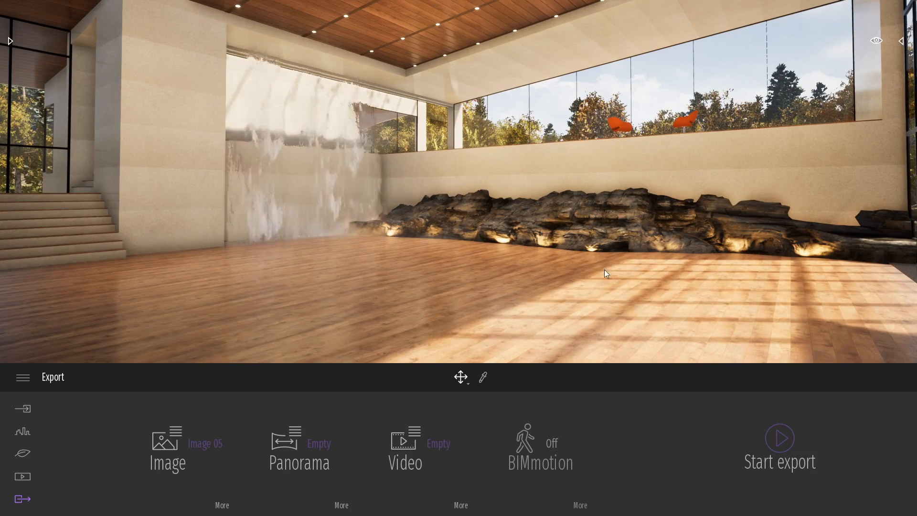
Apply the Polished concrete 01 material to the floor of the waterfall room.
mouse_move(606, 271)
right_down()
mouse_move(731, 287)
mouse_move(604, 270)
right_up()
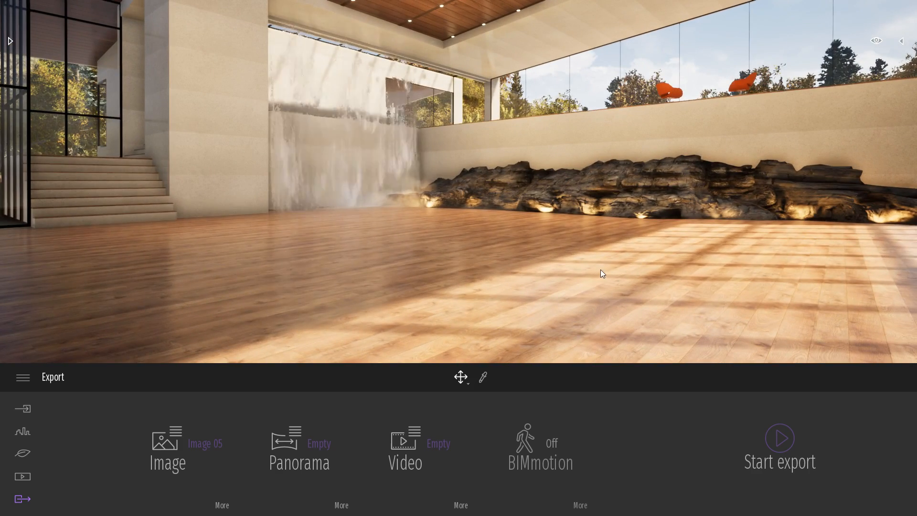
click(9, 42)
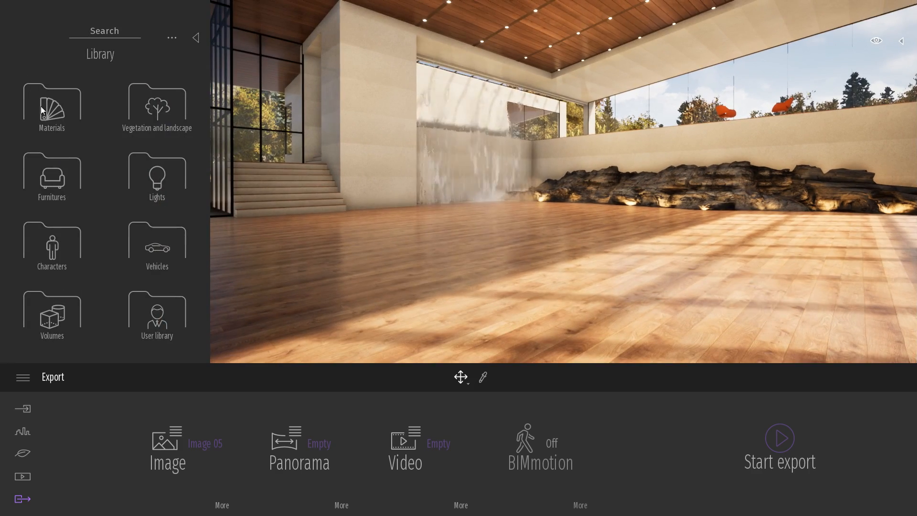
click(61, 118)
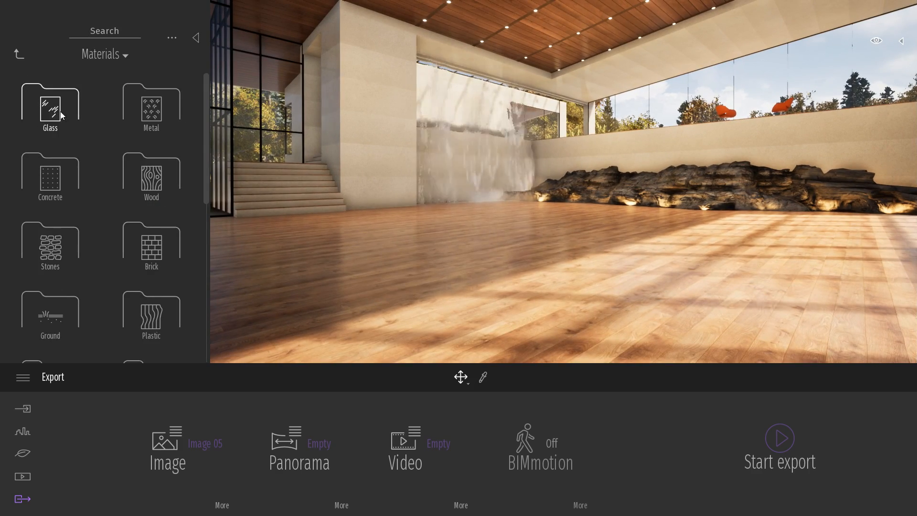
click(63, 173)
scroll(105, 282, down, 3)
drag(57, 282, 489, 282)
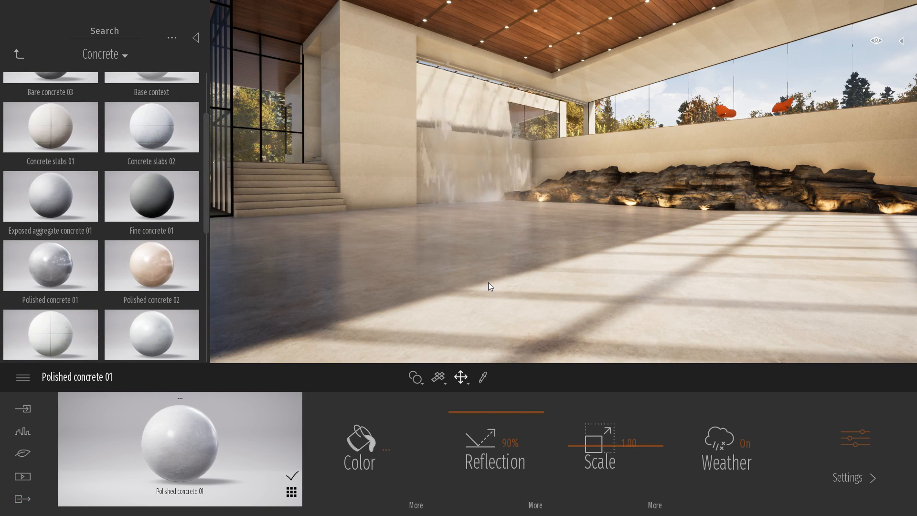
Try other concrete materials on the floor, including Polished concrete 02 and Poured concrete 02.
mouse_move(193, 231)
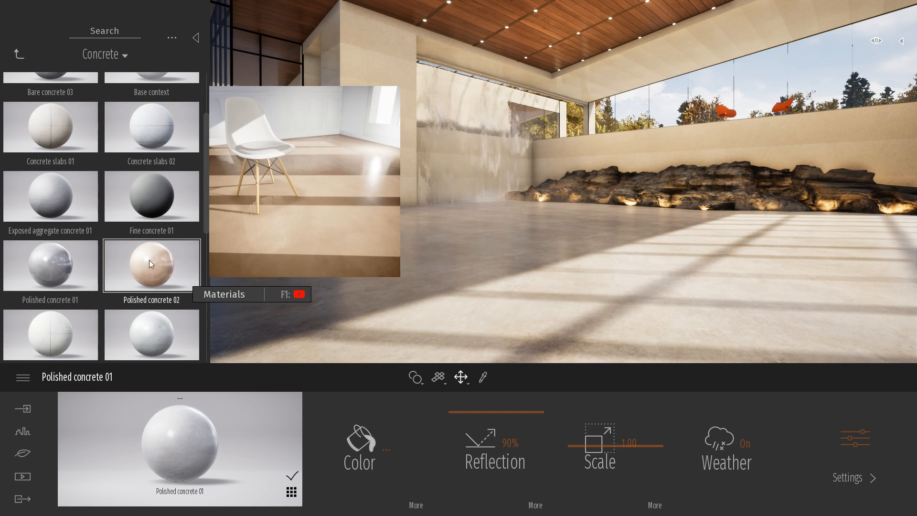
drag(149, 260, 395, 273)
drag(159, 331, 282, 313)
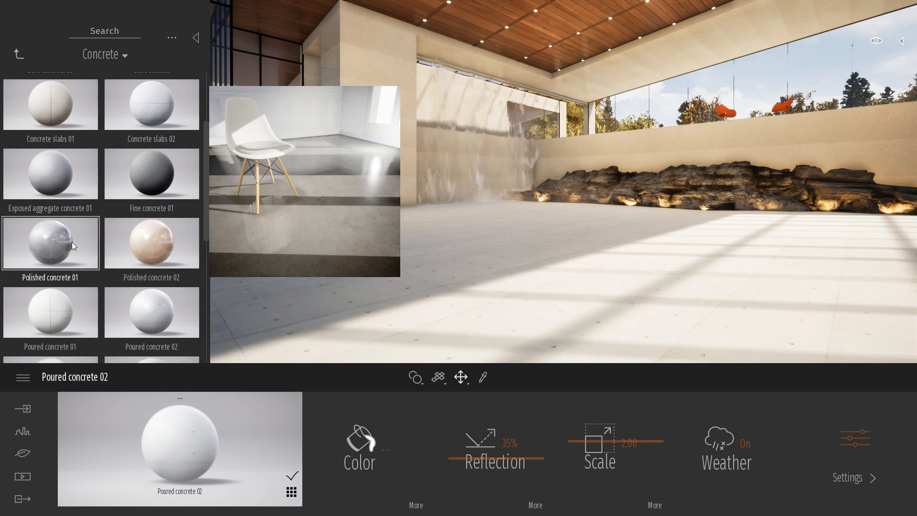
drag(50, 244, 239, 268)
mouse_move(93, 194)
drag(93, 195, 379, 262)
Change the floor back to Polished concrete 01 and close the library.
drag(50, 244, 364, 282)
click(196, 38)
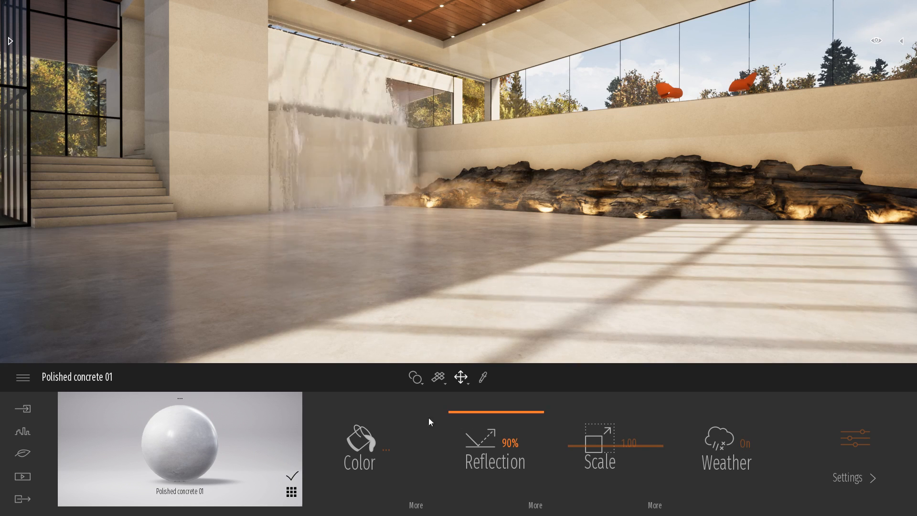
Adjust the brightness of the concrete floor's grey color, confirm the color picker, and set the reflection to 90%.
click(367, 444)
drag(391, 144, 591, 144)
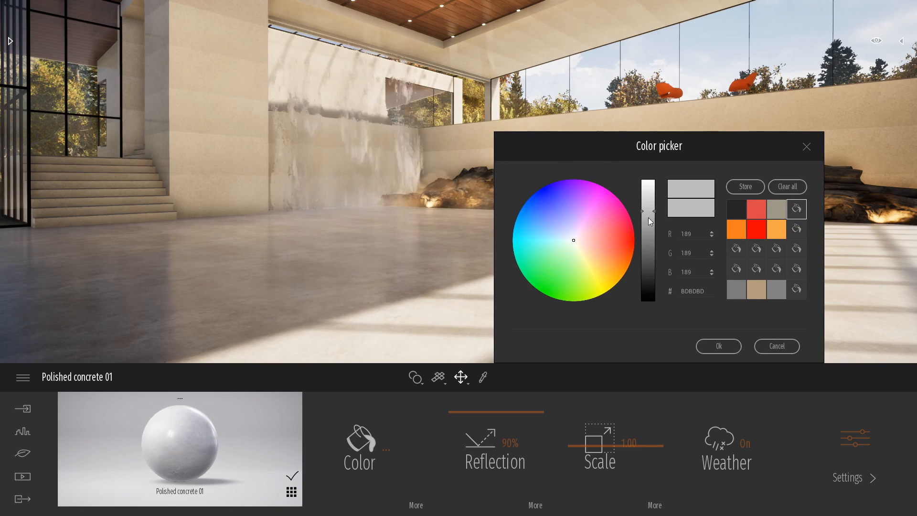
drag(651, 221, 654, 192)
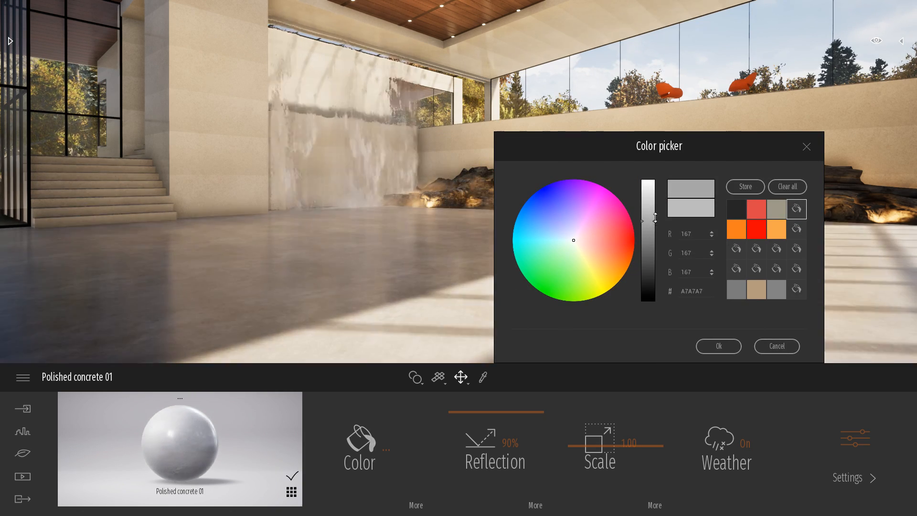
click(719, 346)
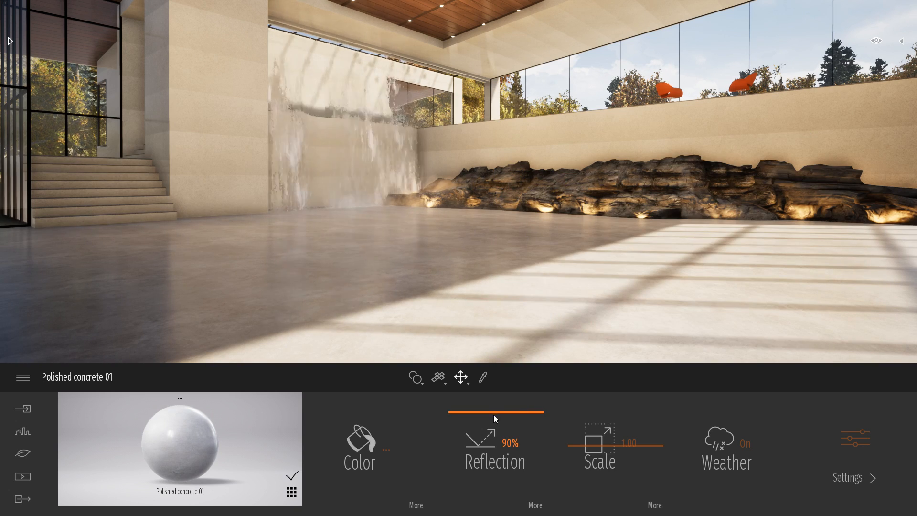
drag(494, 415, 524, 411)
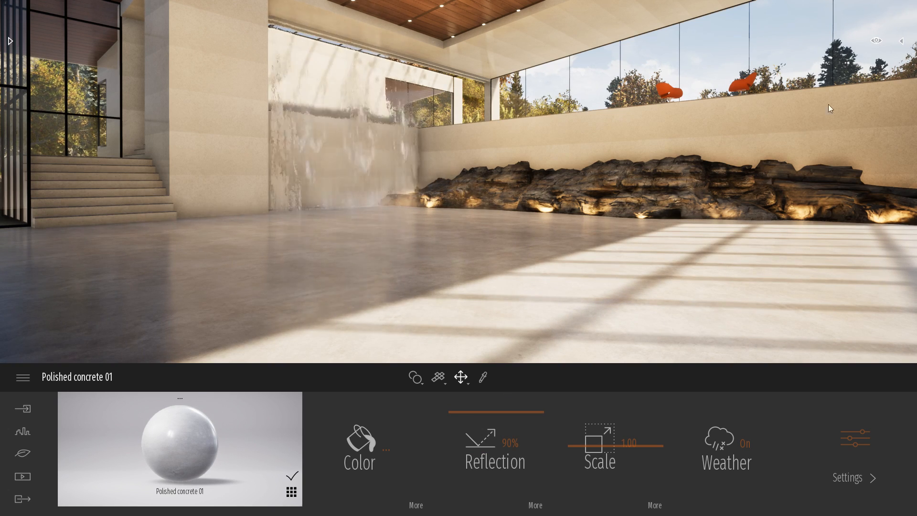
Review the top-level folders of the scene graph, collapse the Audio folder, and hide the scene graph.
click(903, 42)
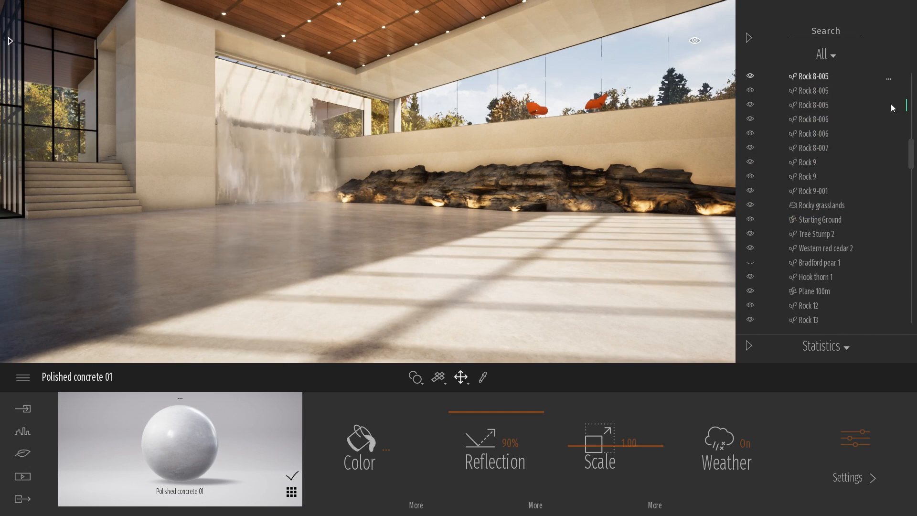
drag(913, 163, 911, 91)
click(774, 93)
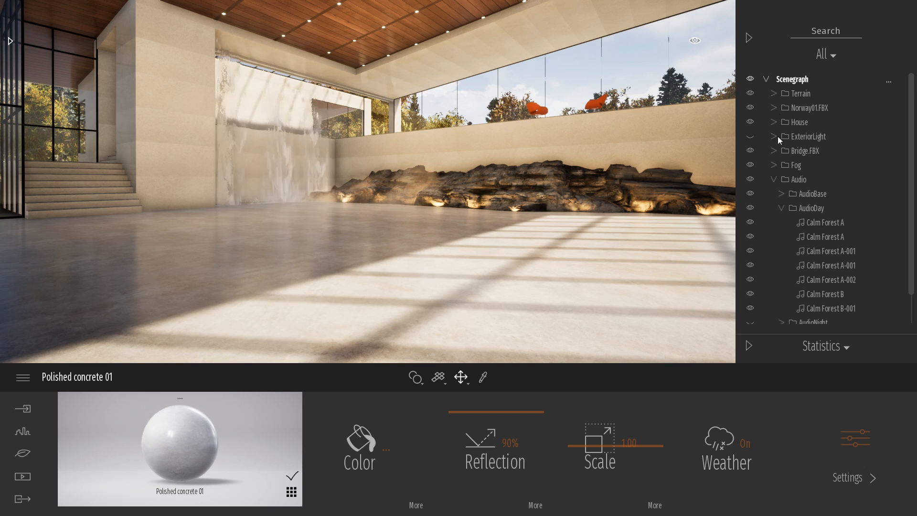
click(773, 179)
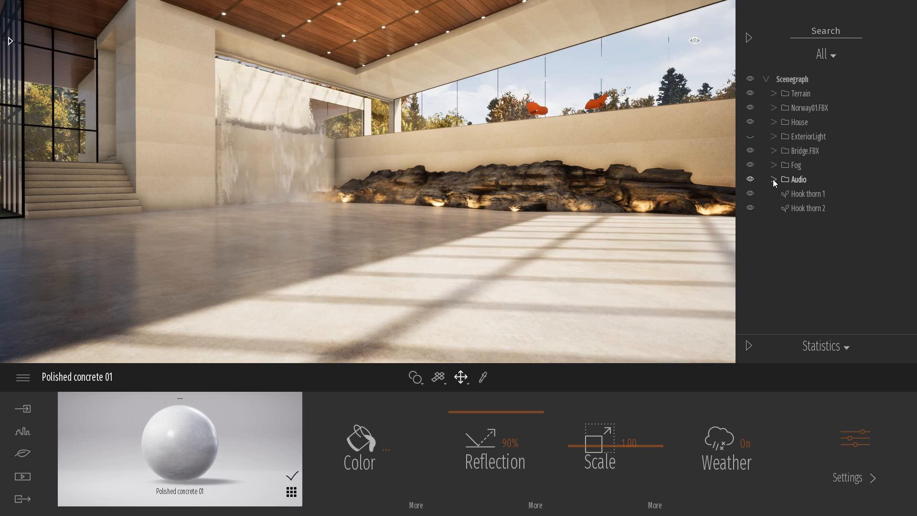
click(748, 38)
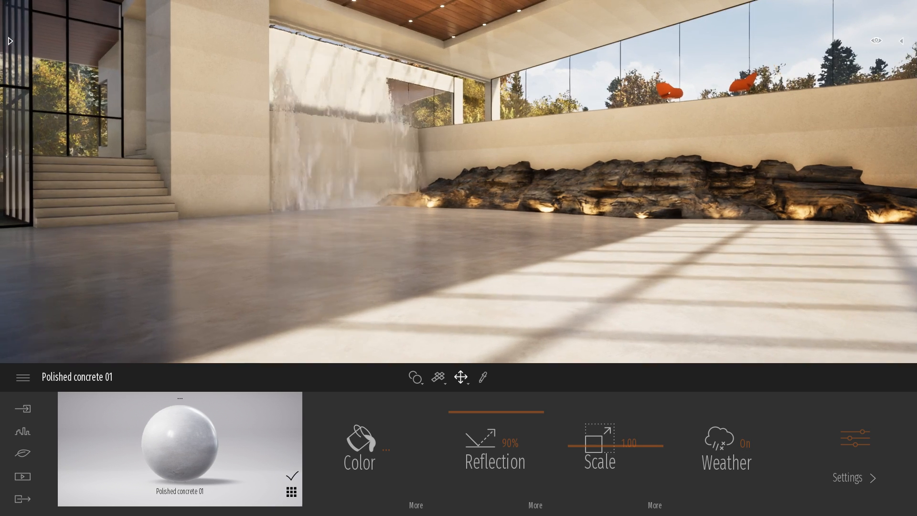
Open the BIMobject Catalog from the Urban tools and reposition its window over the scene.
right_drag(661, 231, 661, 212)
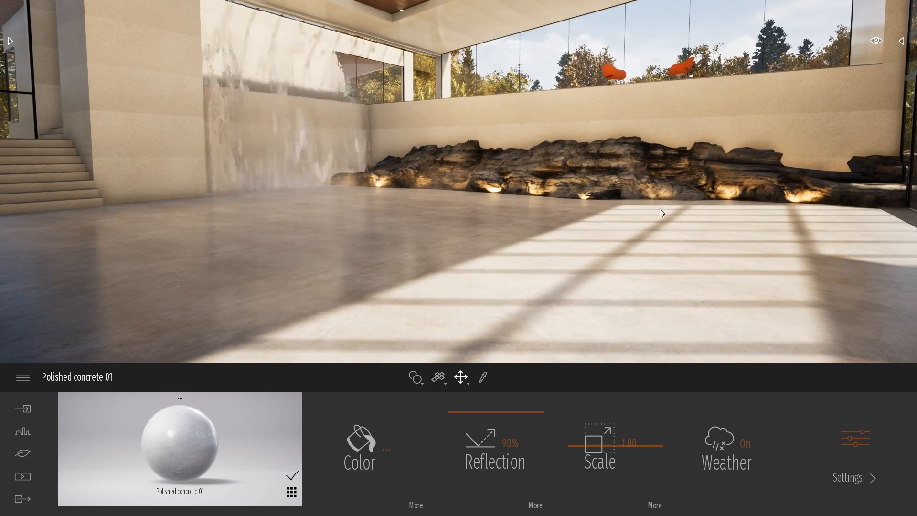
click(27, 436)
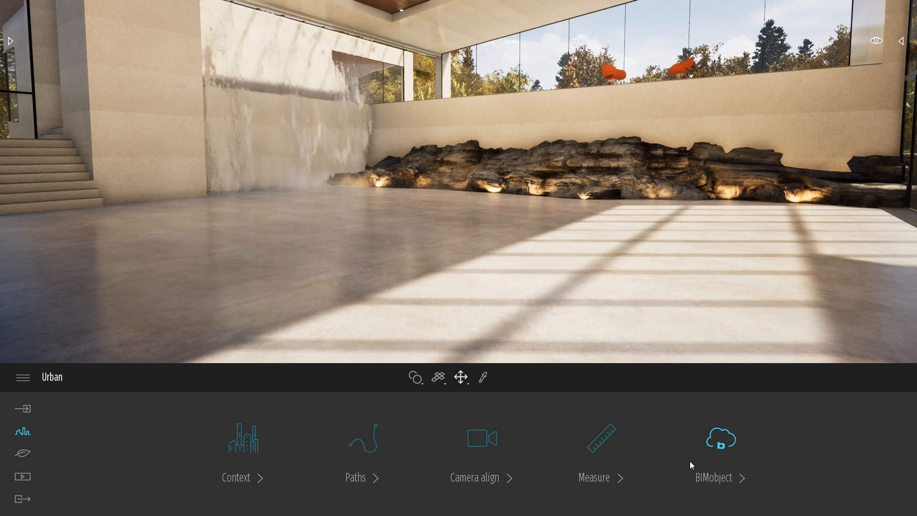
click(733, 447)
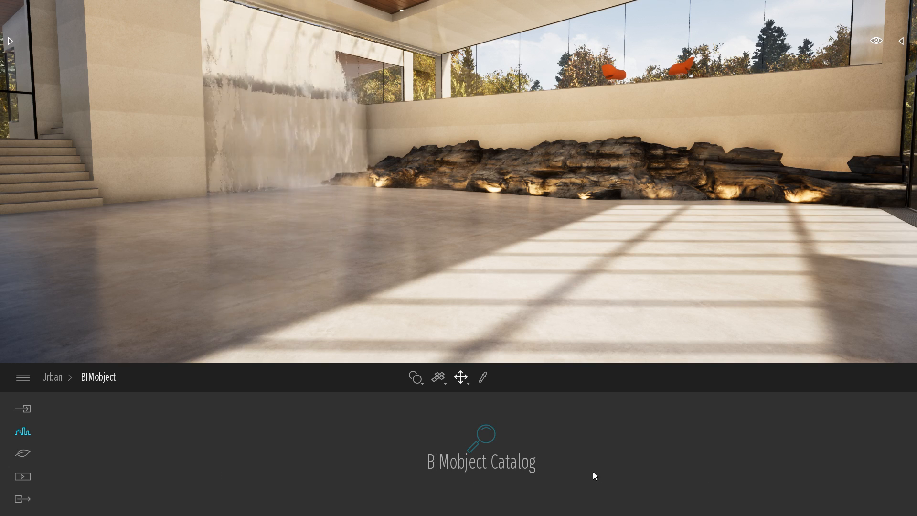
click(482, 435)
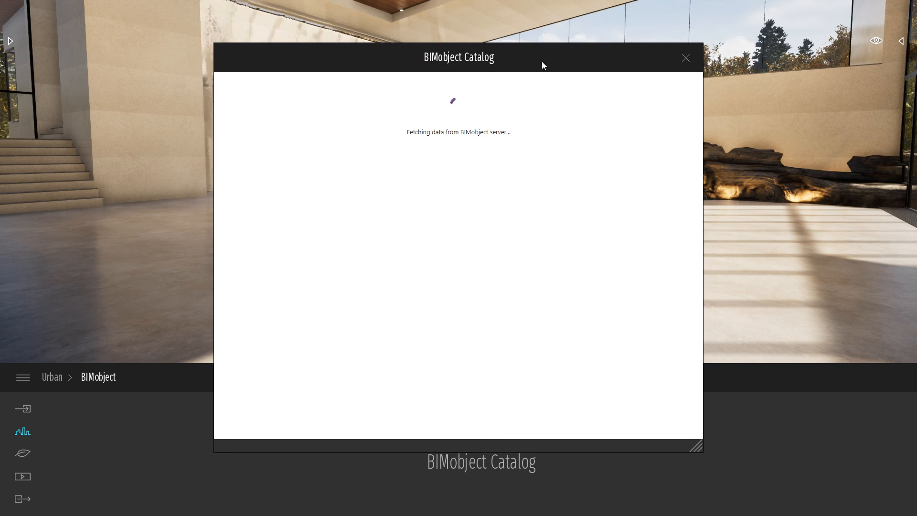
drag(541, 66, 562, 65)
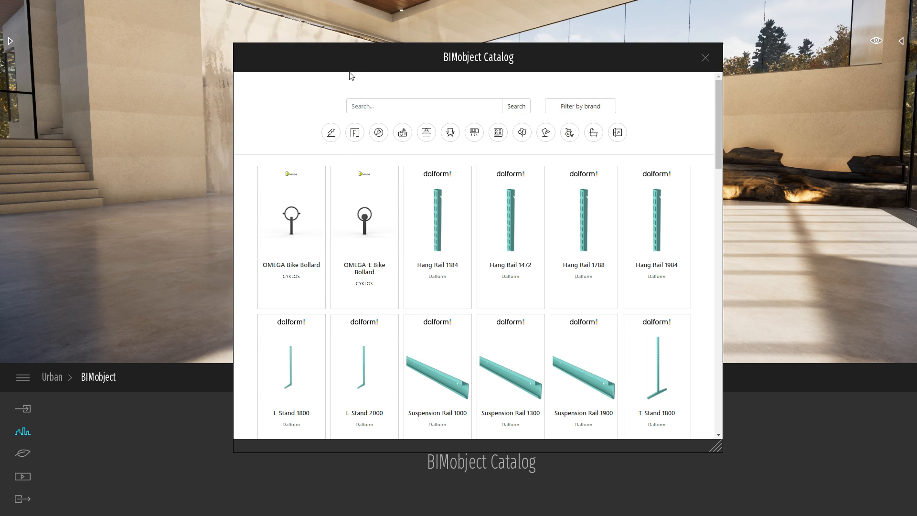
drag(347, 65, 330, 56)
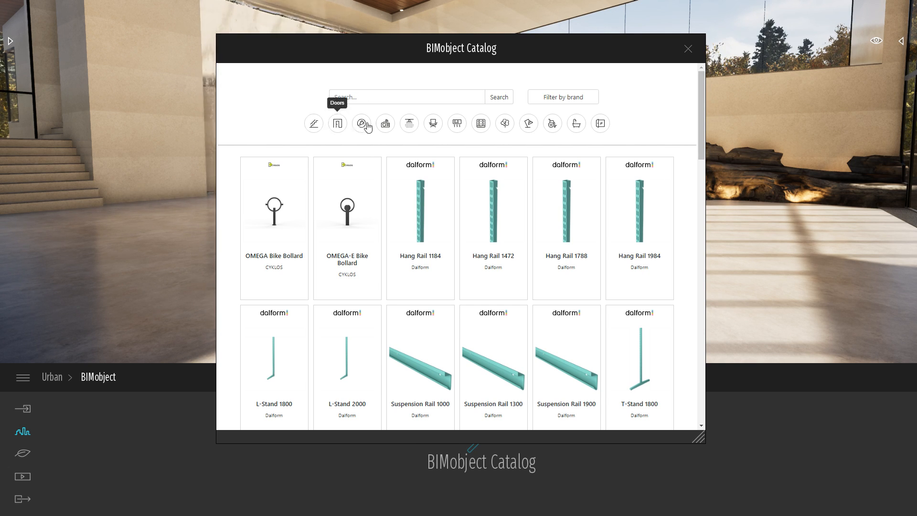
Filter the catalog by Furniture, send the Sputnik 201 stool to the Twinmotion user library, and close the catalog.
click(433, 125)
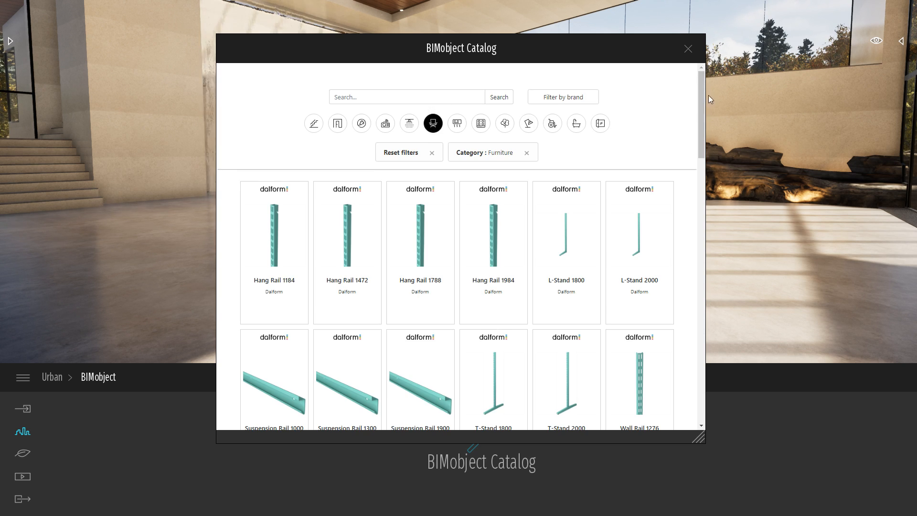
drag(700, 94, 697, 357)
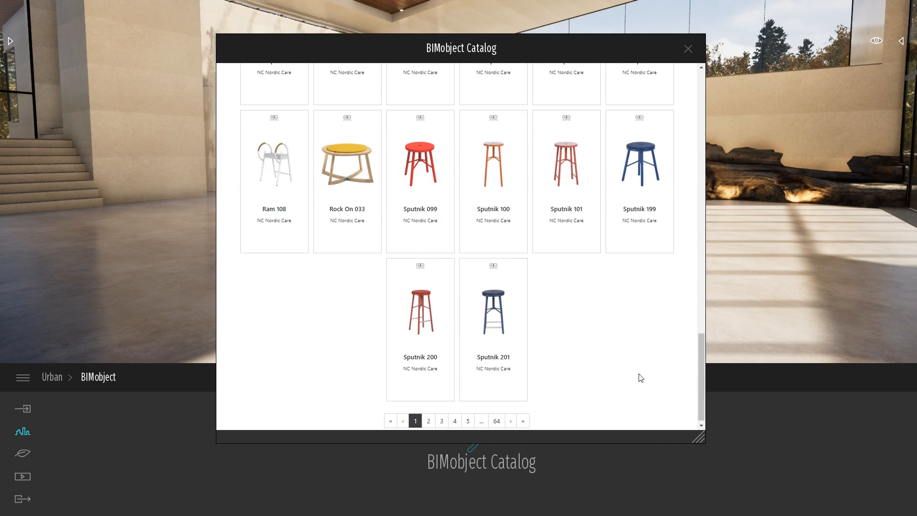
click(503, 311)
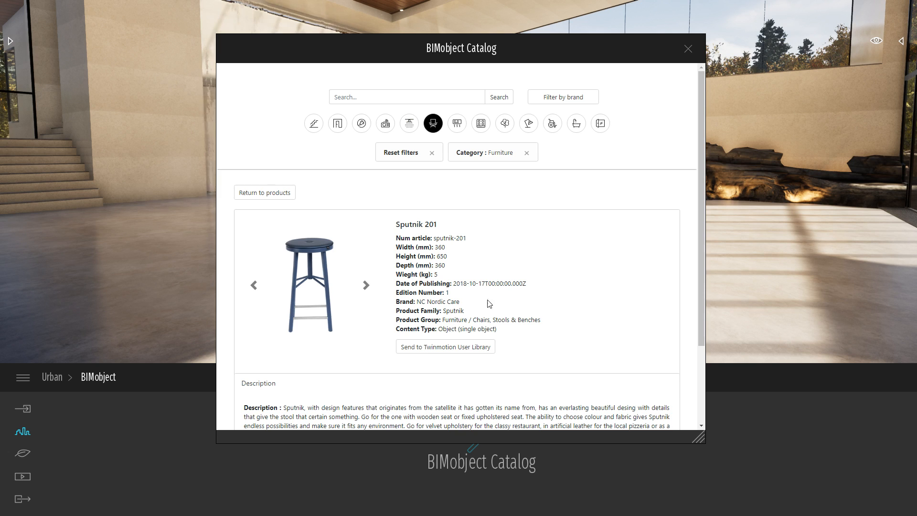
click(415, 351)
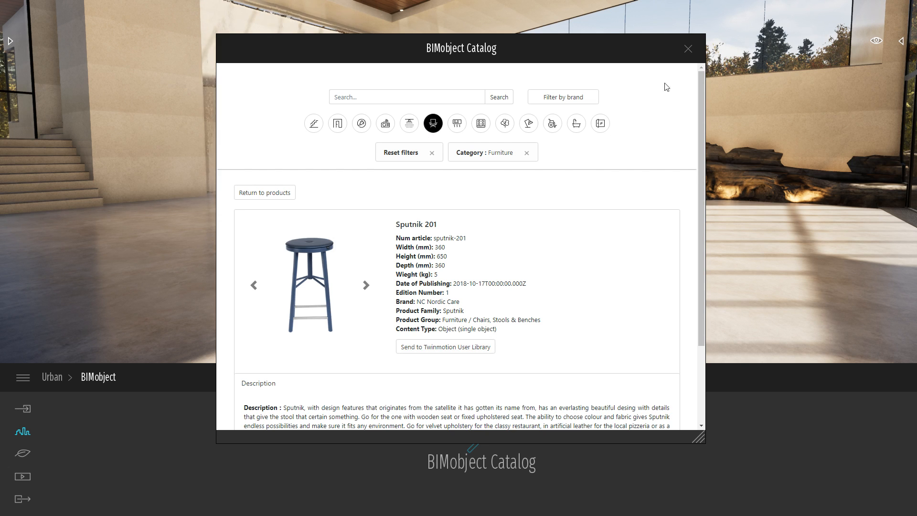
click(688, 50)
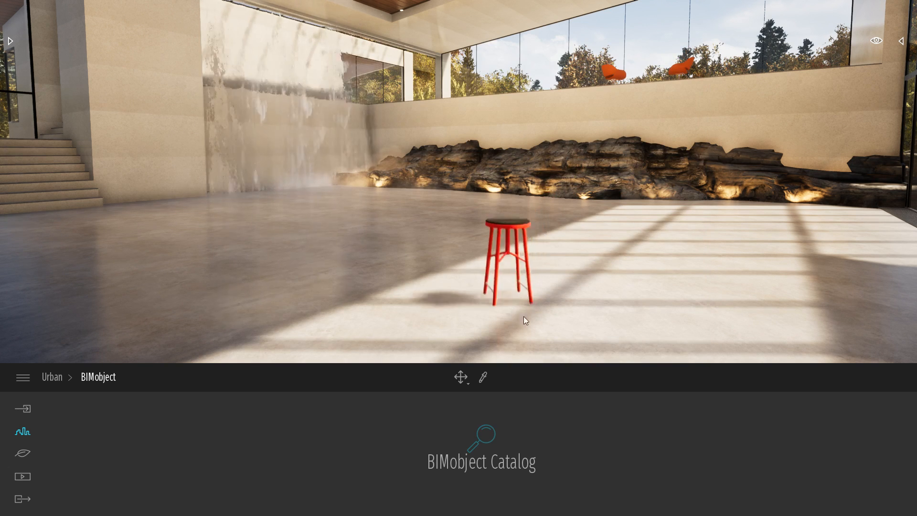
Place one Sputnik 201 stool on the sunlit part of the floor and end the placement.
click(553, 307)
drag(554, 306, 557, 269)
click(557, 269)
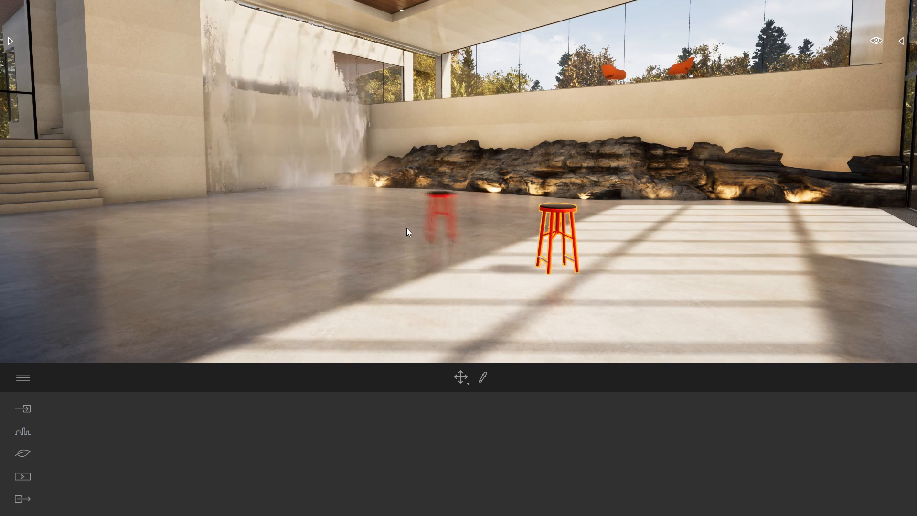
key(Escape)
Pick the red birch material from the stool's frame for editing.
key(w)
mouse_move(631, 237)
right_down()
mouse_move(712, 258)
mouse_move(722, 320)
mouse_move(750, 349)
mouse_move(712, 306)
mouse_move(807, 282)
mouse_move(860, 287)
mouse_move(631, 238)
right_up()
key(w)
key(w)
key(a)
key(d)
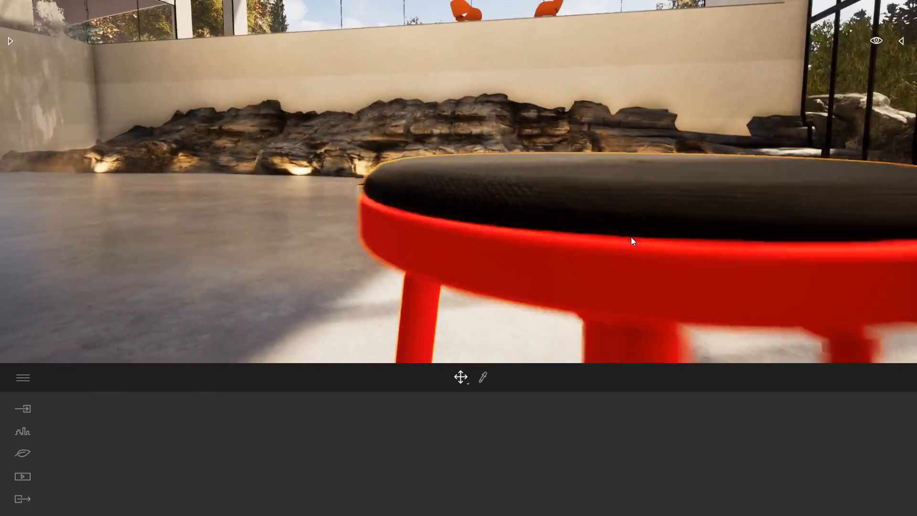
scroll(632, 239, down, 3)
key(a)
right_drag(515, 342, 621, 349)
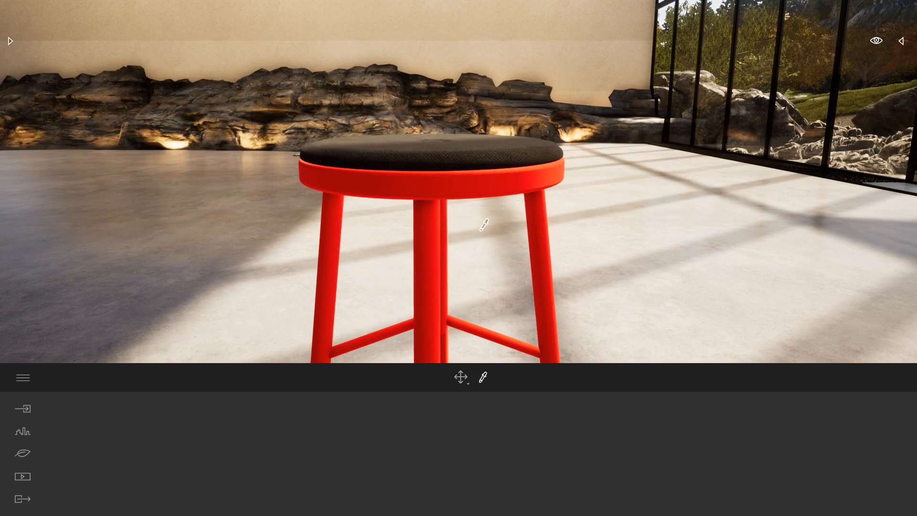
click(482, 175)
Set the reflection of the stool's red frame material to 89%.
right_drag(522, 230, 546, 273)
drag(497, 489, 494, 383)
right_drag(492, 335, 497, 234)
scroll(491, 282, up, 2)
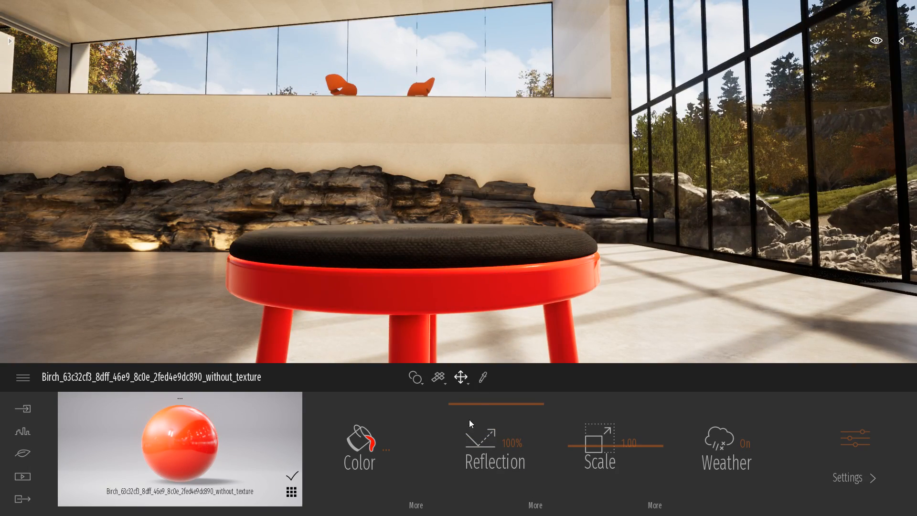
mouse_move(478, 409)
mouse_down()
mouse_move(478, 427)
mouse_move(478, 412)
mouse_up()
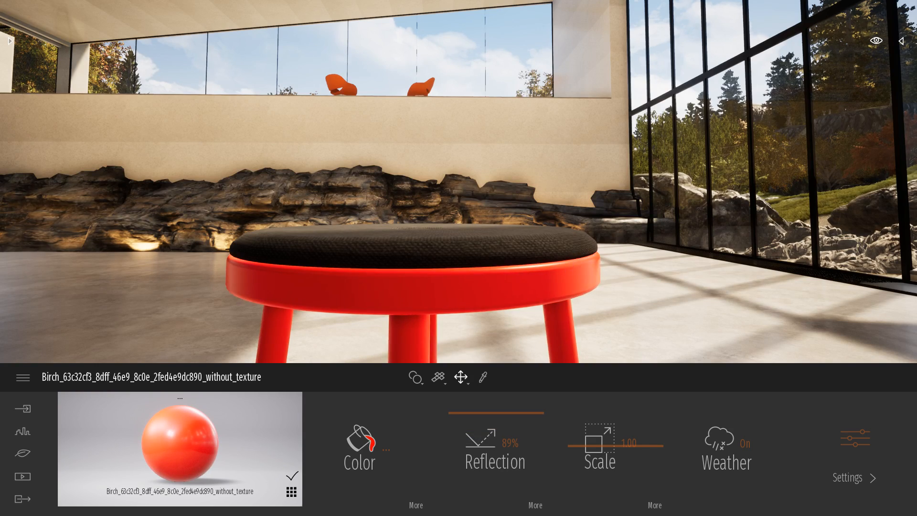
Apply the Brushed aluminium 01 metal from the library to the stool's lower footrest bars.
right_drag(477, 191, 430, 306)
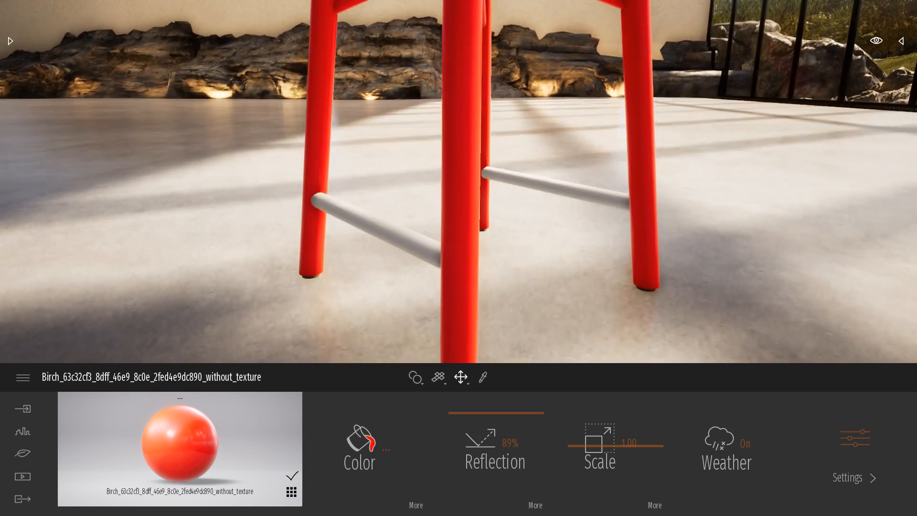
click(10, 42)
click(19, 54)
click(19, 54)
click(61, 102)
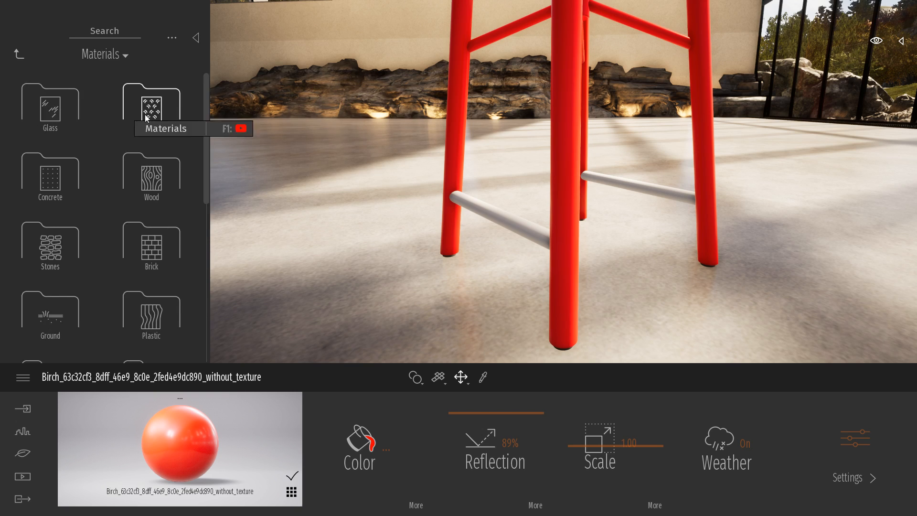
click(145, 114)
drag(50, 99, 497, 218)
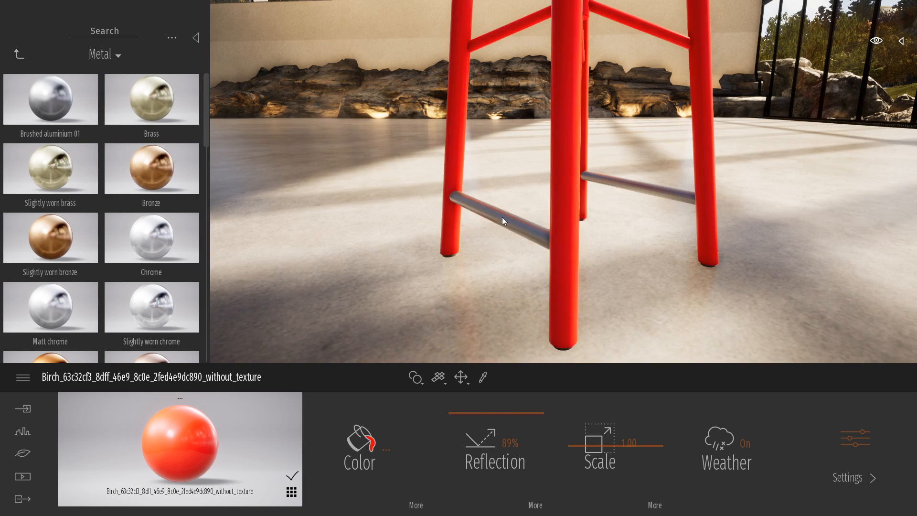
Move the stool from the sunlit area to the shaded part of the floor near the rocks and deselect it.
key(s)
right_drag(502, 217, 646, 187)
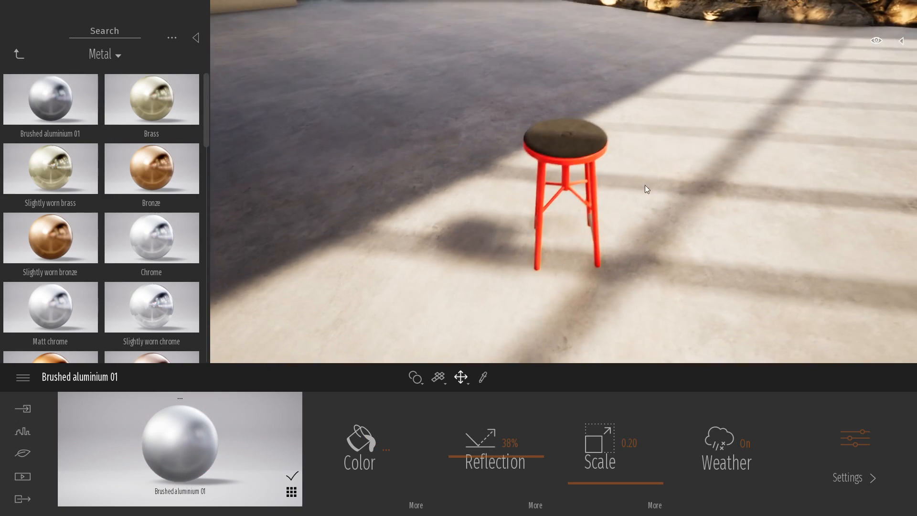
click(583, 190)
key(s)
key(a)
right_drag(584, 190, 655, 172)
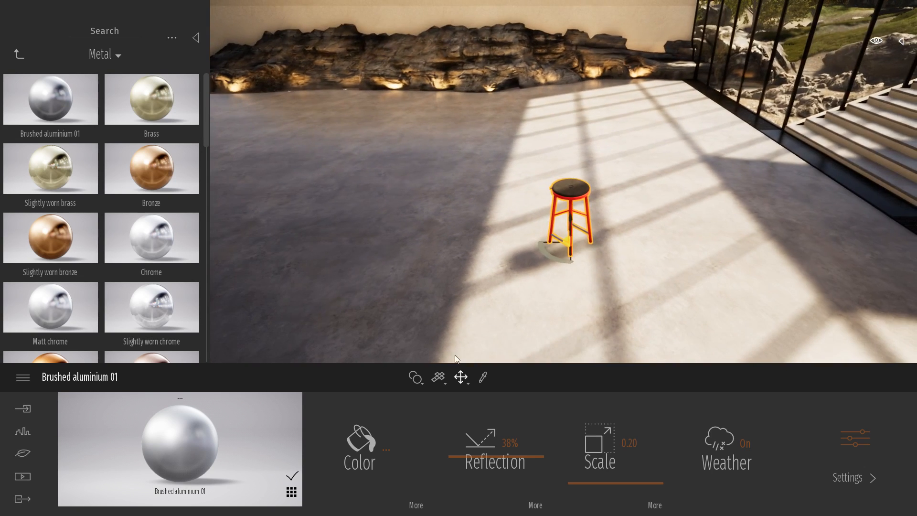
drag(540, 236, 458, 183)
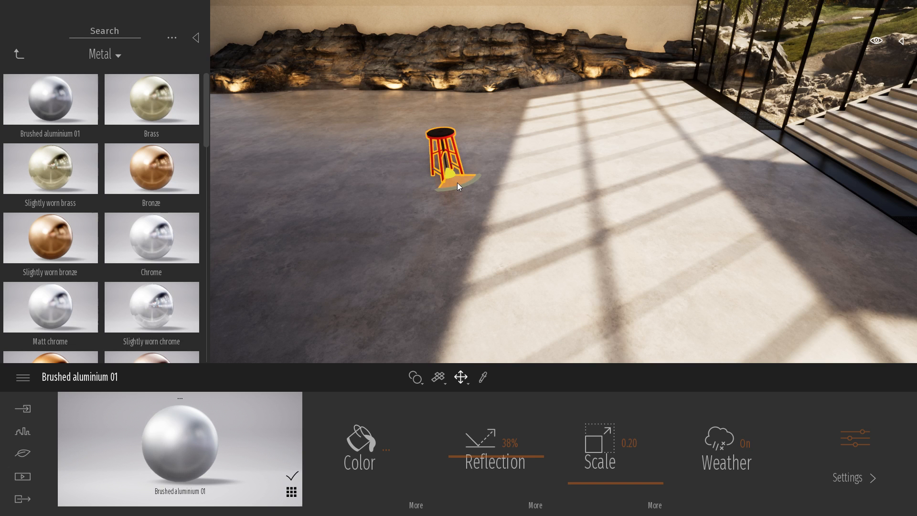
click(634, 287)
Reopen the BIMobject Catalog, show the scene graph, and move the catalog window aside so the stool is in view.
key(a)
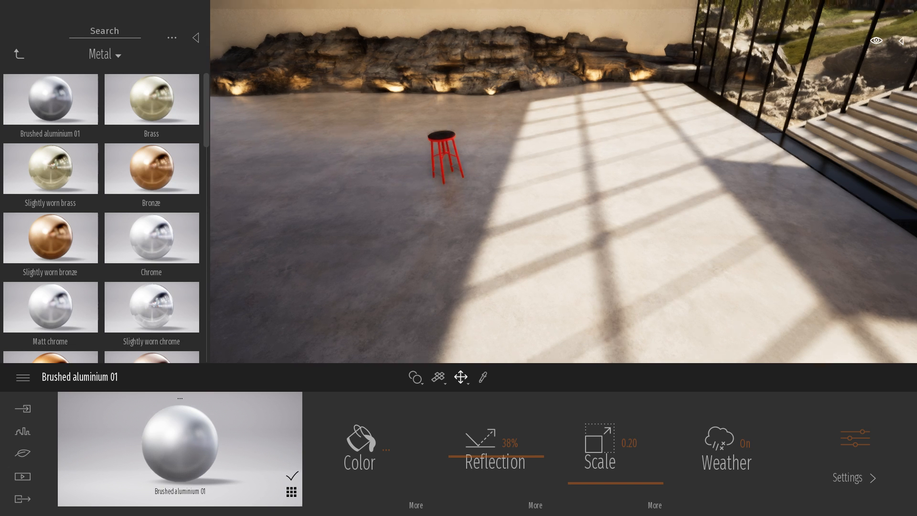
right_drag(634, 287, 630, 263)
click(24, 433)
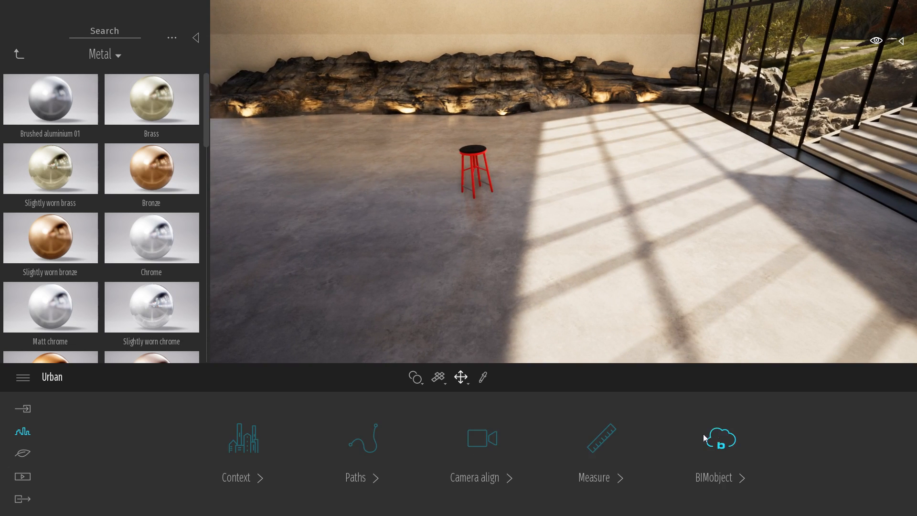
click(719, 434)
click(495, 444)
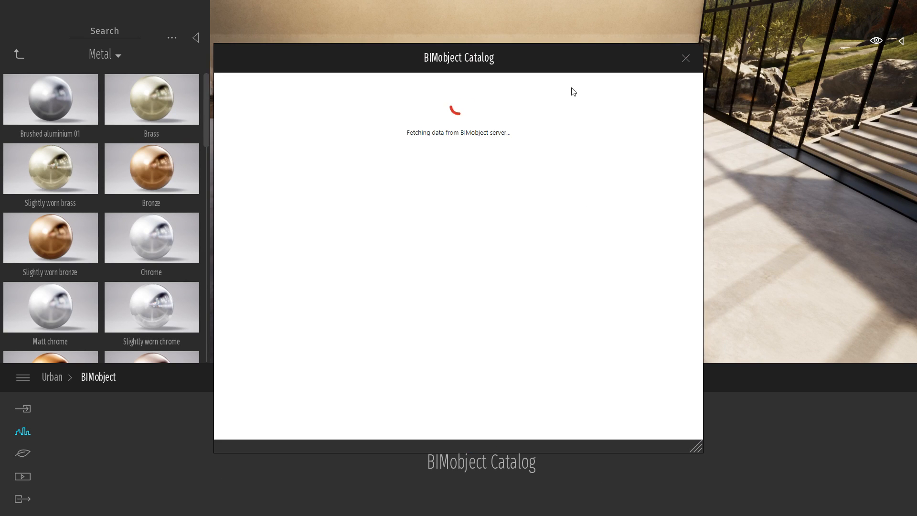
drag(563, 58, 485, 56)
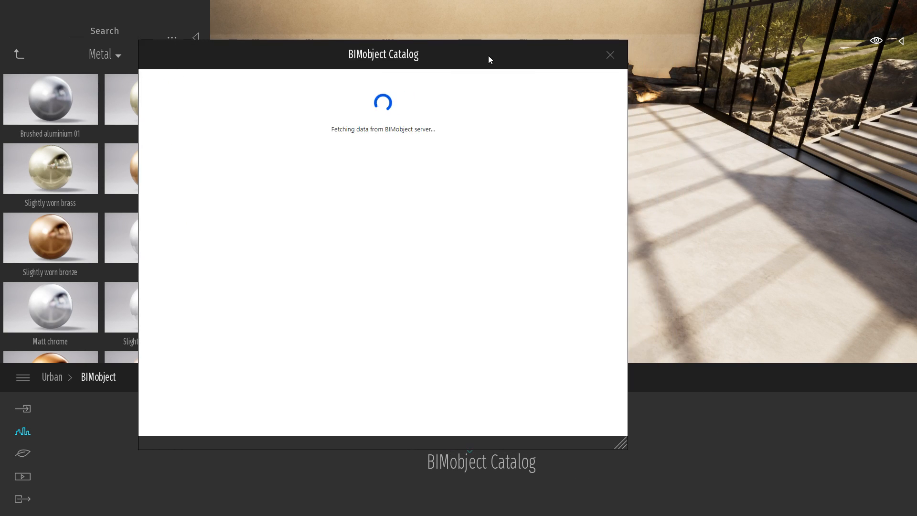
click(901, 42)
drag(561, 59, 244, 221)
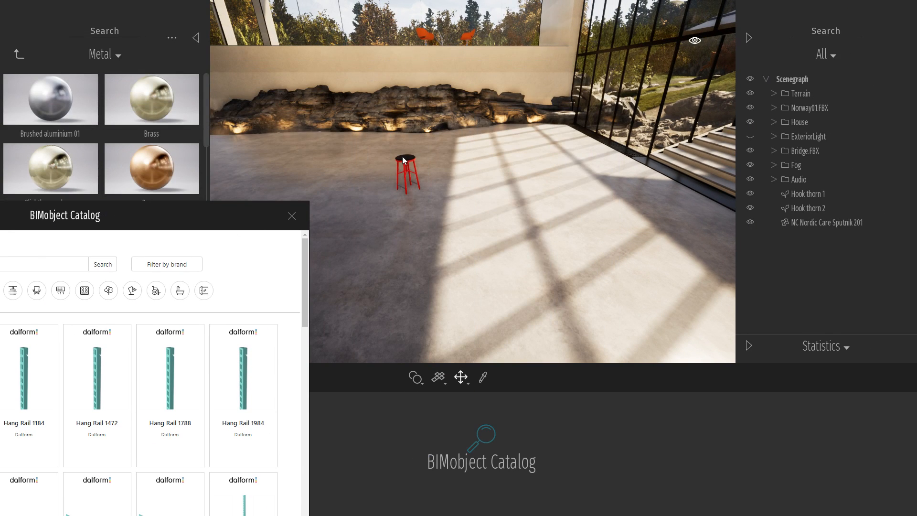
Select the red stool and display its BIM Information beneath the scene graph.
click(404, 160)
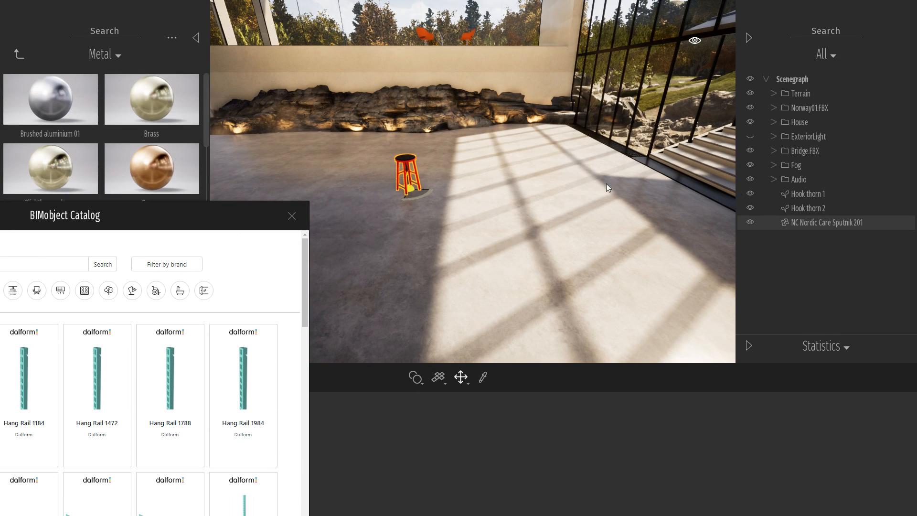
click(748, 345)
click(827, 195)
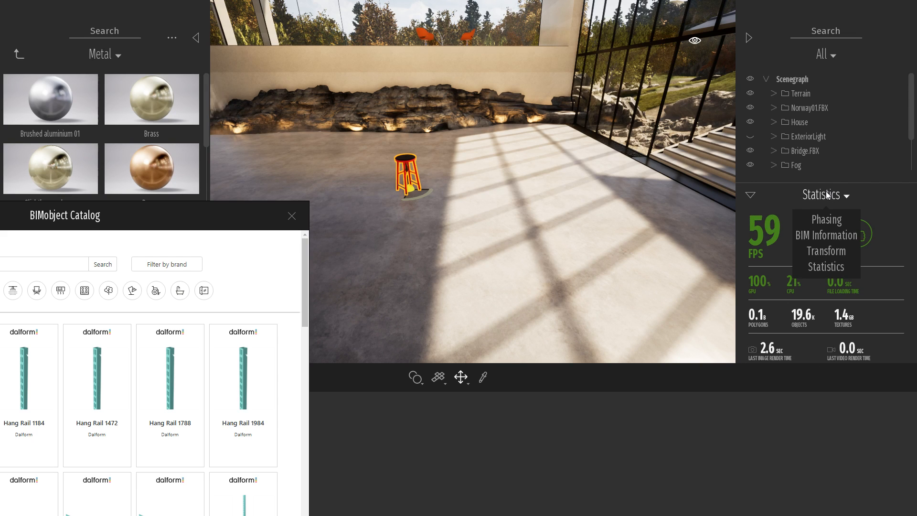
click(826, 233)
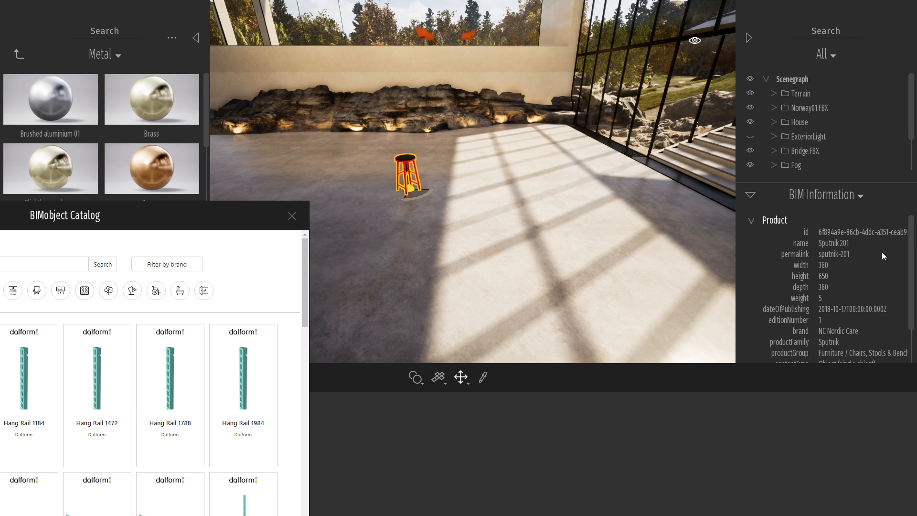
drag(912, 253, 914, 232)
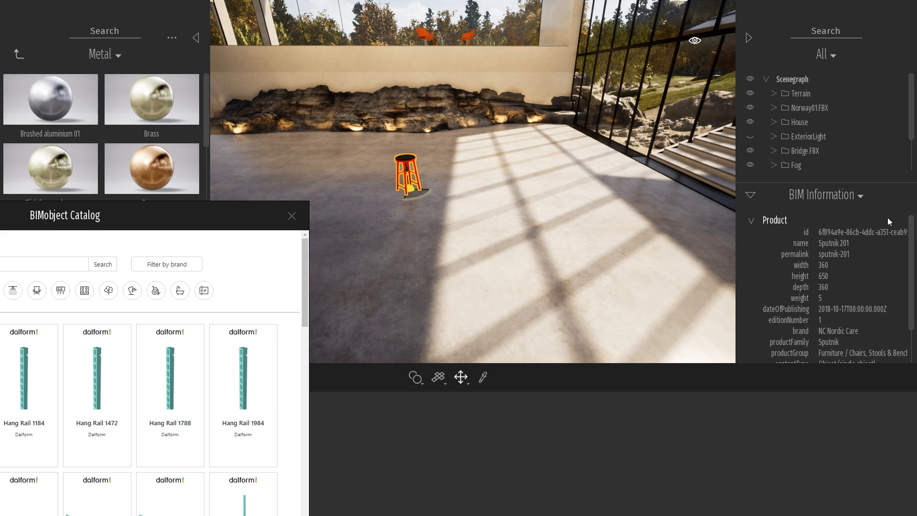
Close the BIMobject Catalog, and examine the stool's product information before hiding the scene graph.
drag(201, 219, 409, 100)
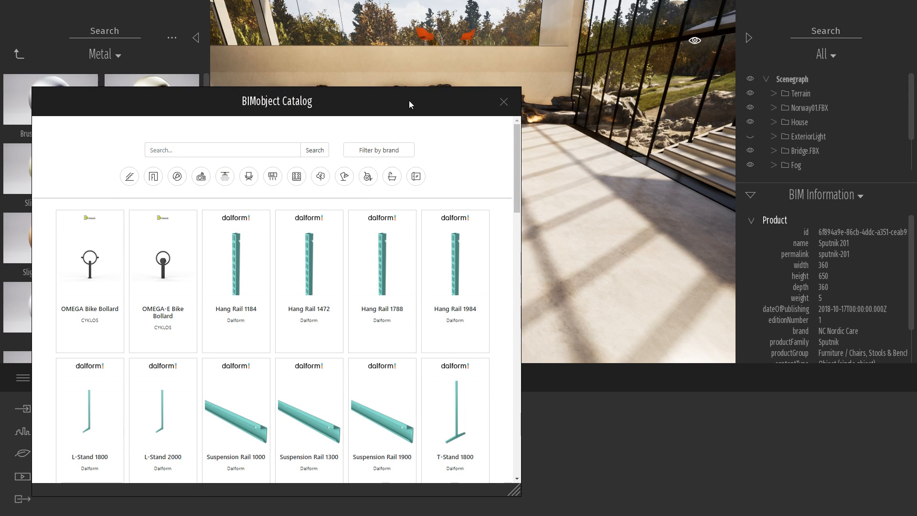
click(504, 102)
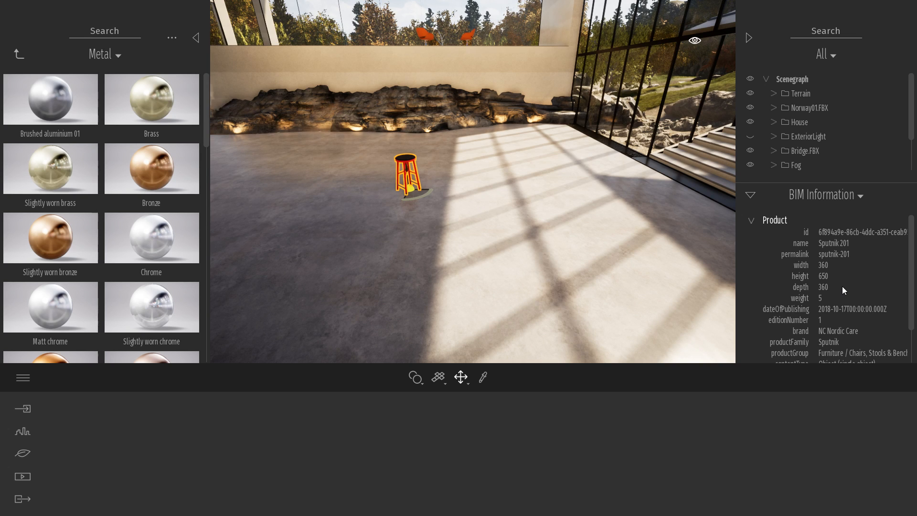
scroll(911, 234, down, 2)
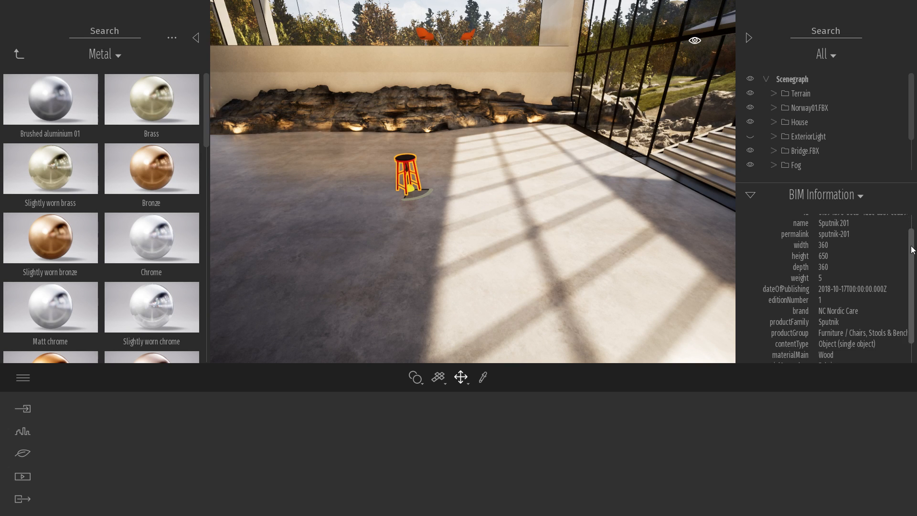
scroll(913, 240, up, 1)
scroll(910, 241, up, 1)
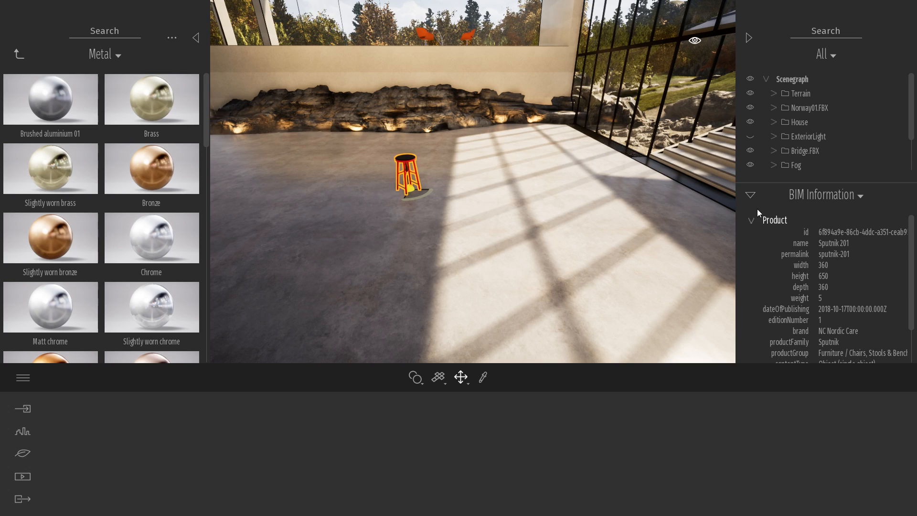
click(749, 37)
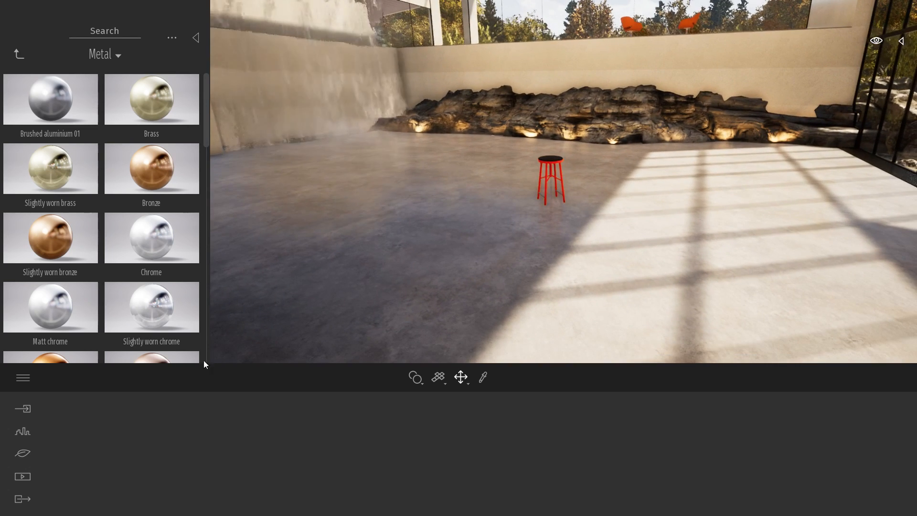
Open the project file in the StoreRoadsDemo folder under Demo2019 without saving the current scene.
click(24, 378)
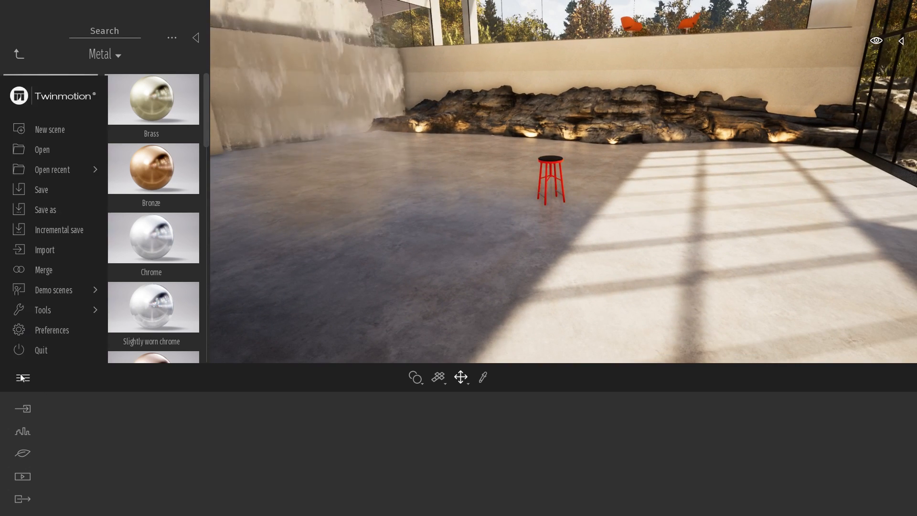
click(45, 152)
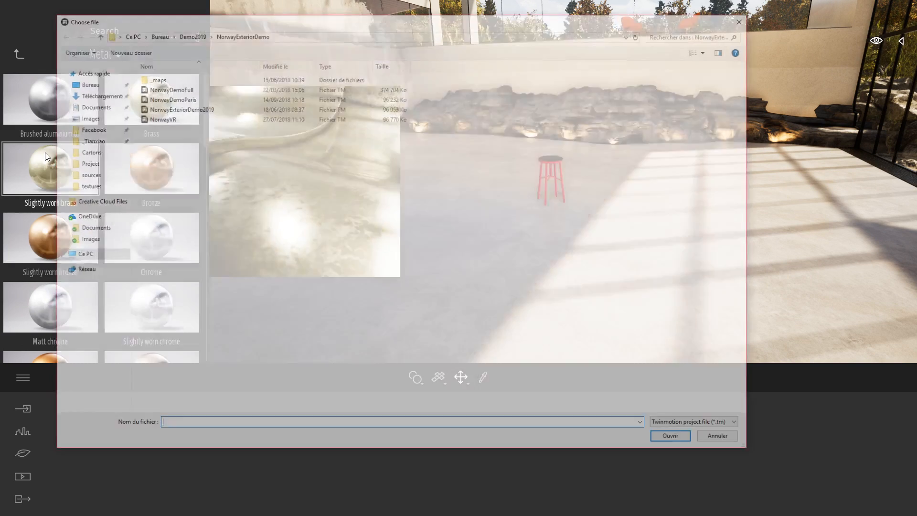
click(197, 35)
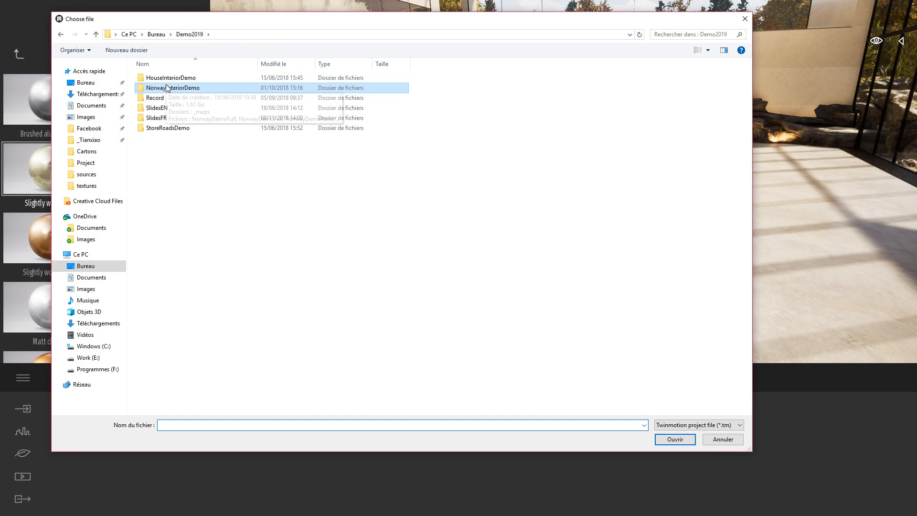
double_click(163, 128)
double_click(163, 88)
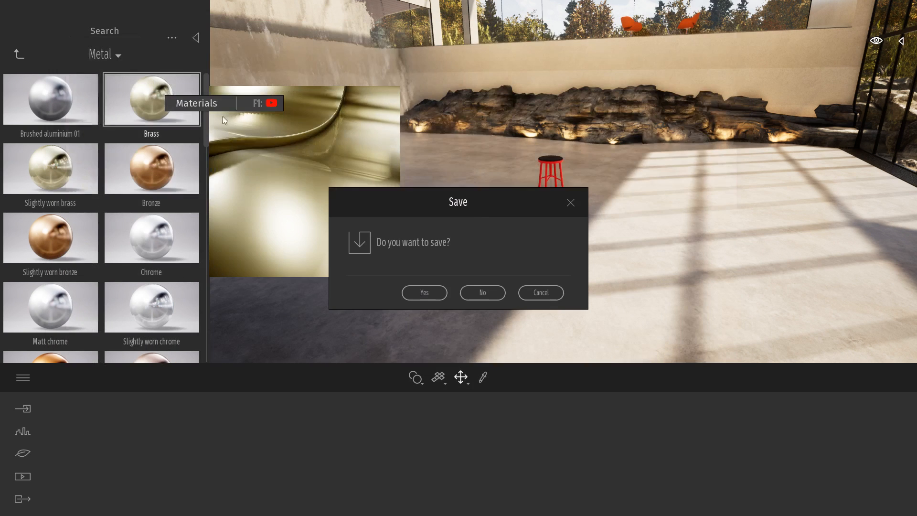
click(482, 293)
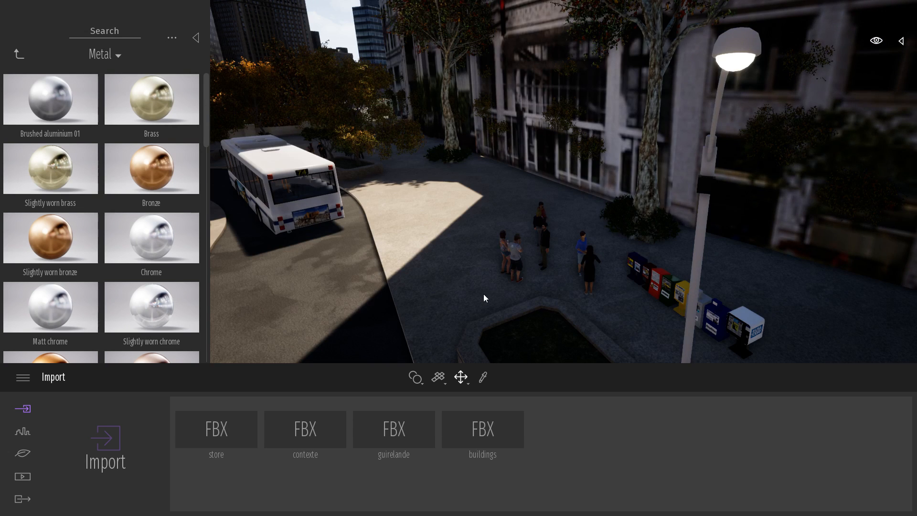
Filter the scene graph to Paths and delete all pedestrian and vehicle paths from the city scene.
right_drag(663, 214, 686, 259)
key(a)
key(d)
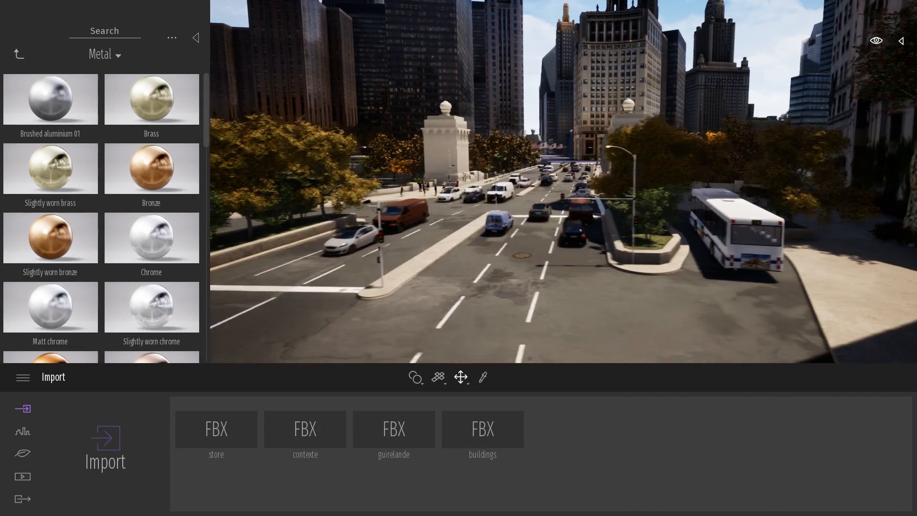
click(902, 41)
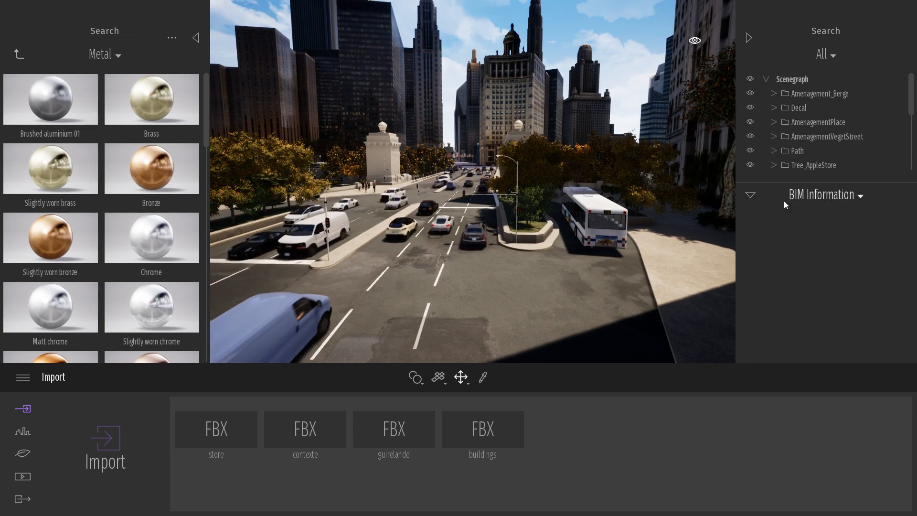
click(752, 194)
click(828, 54)
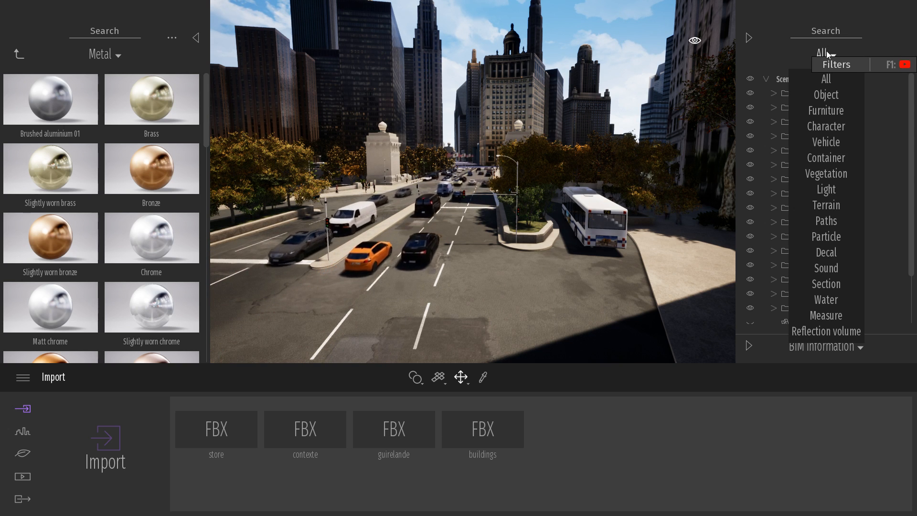
click(826, 220)
click(811, 79)
shift+click(809, 251)
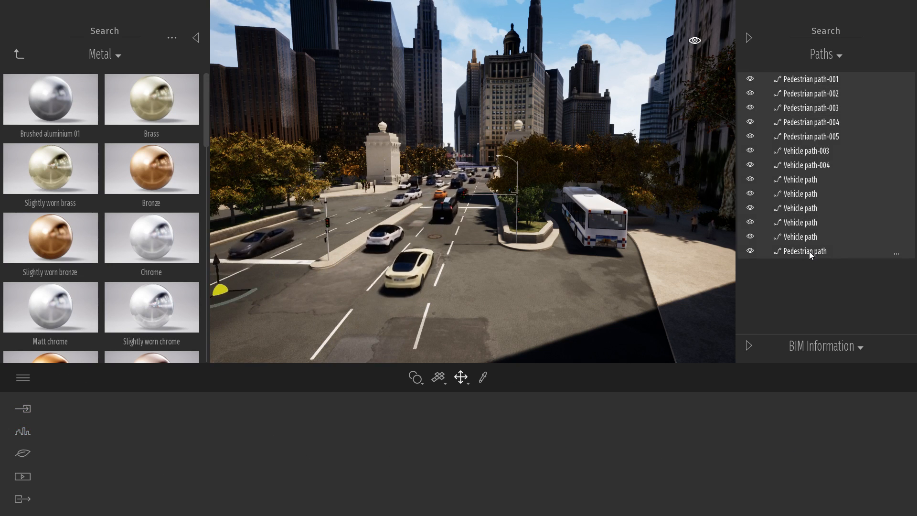
key(Delete)
click(749, 38)
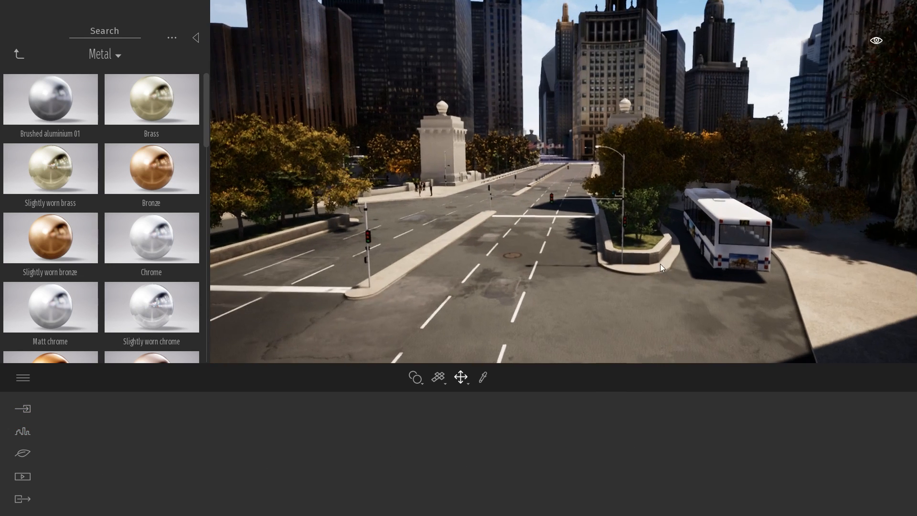
Place the human character Adil from the Characters library on the plaza paving near the white floor tile.
key(w)
right_drag(564, 182, 716, 184)
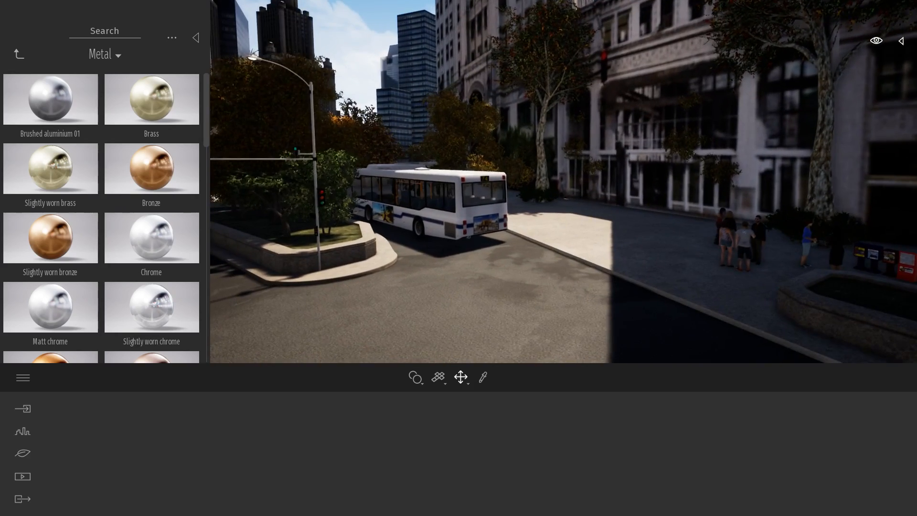
right_drag(564, 184, 401, 188)
key(w)
key(w)
right_drag(241, 160, 239, 194)
click(20, 54)
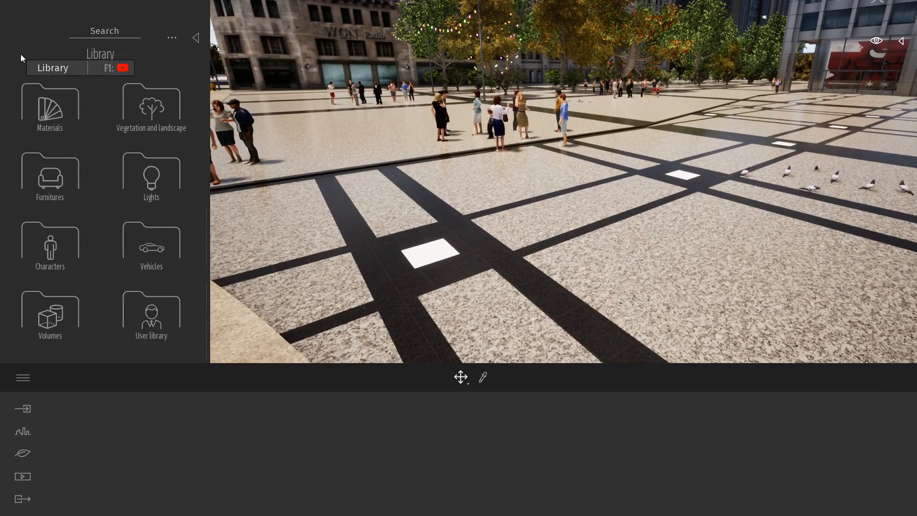
click(68, 253)
click(59, 114)
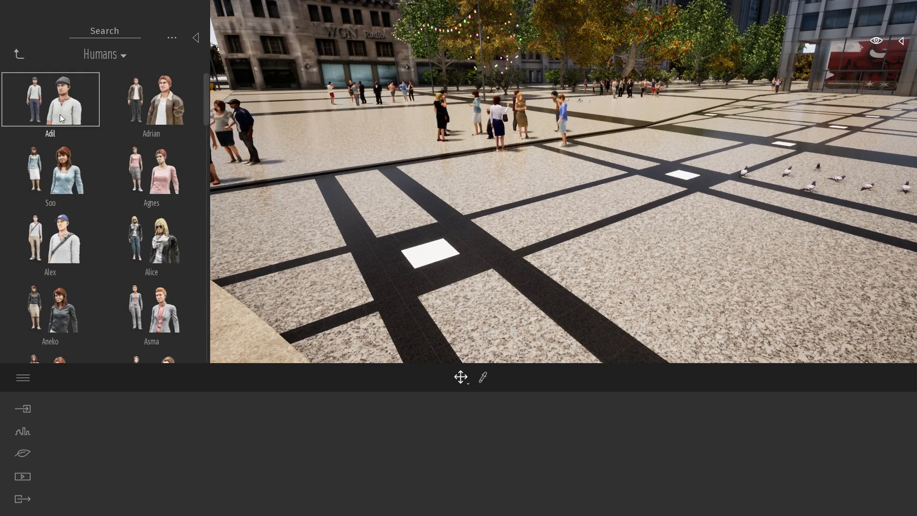
drag(61, 118, 520, 244)
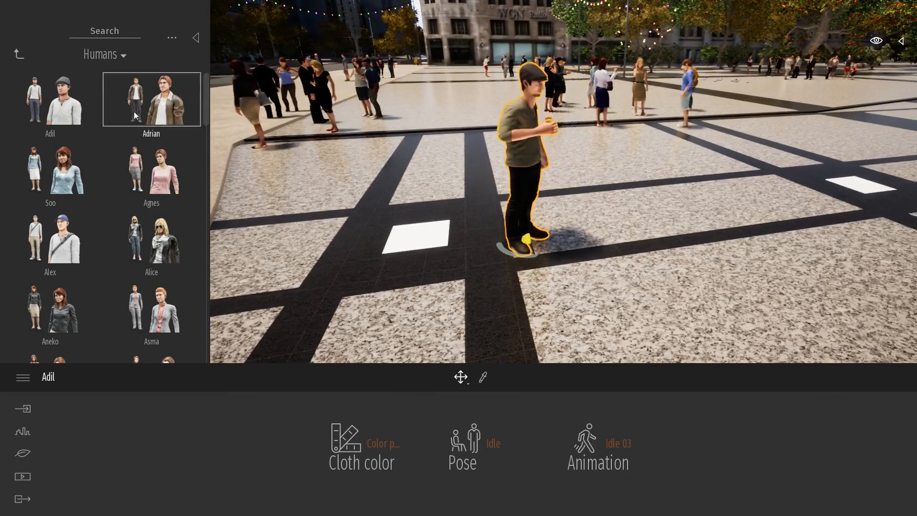
Add two more Adil characters farther along the plaza paving and delete the middle one of the three.
drag(61, 103, 621, 236)
drag(50, 102, 728, 160)
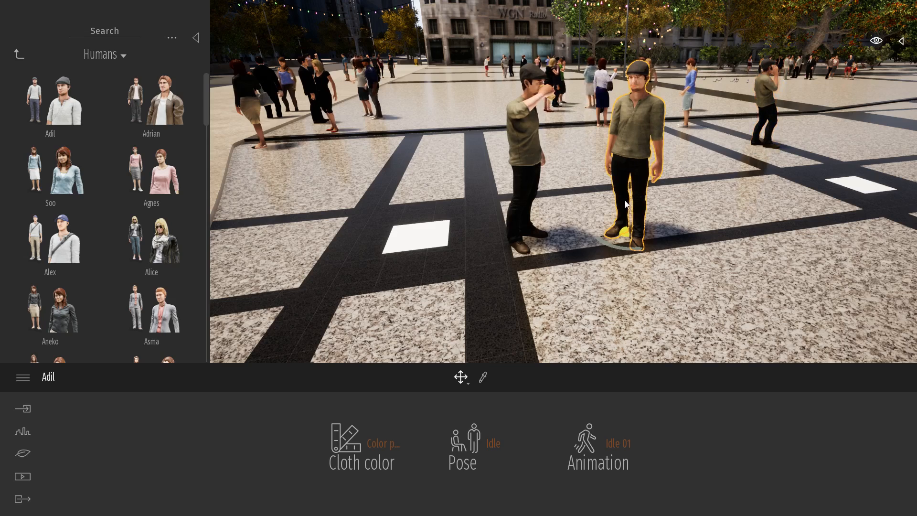
key(Delete)
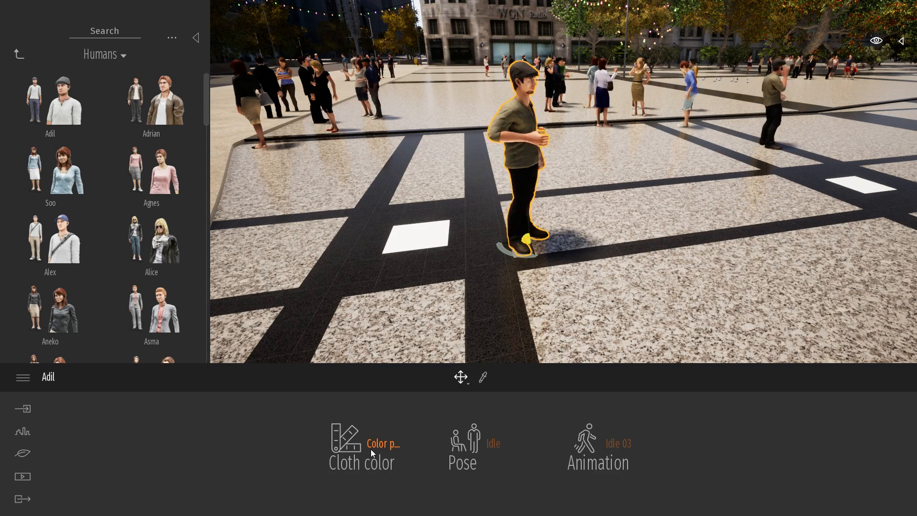
Set the front Adil's cloth color to Color preset 5, and try the Sitting, Lying and Dancing poses before restoring Idle.
click(370, 449)
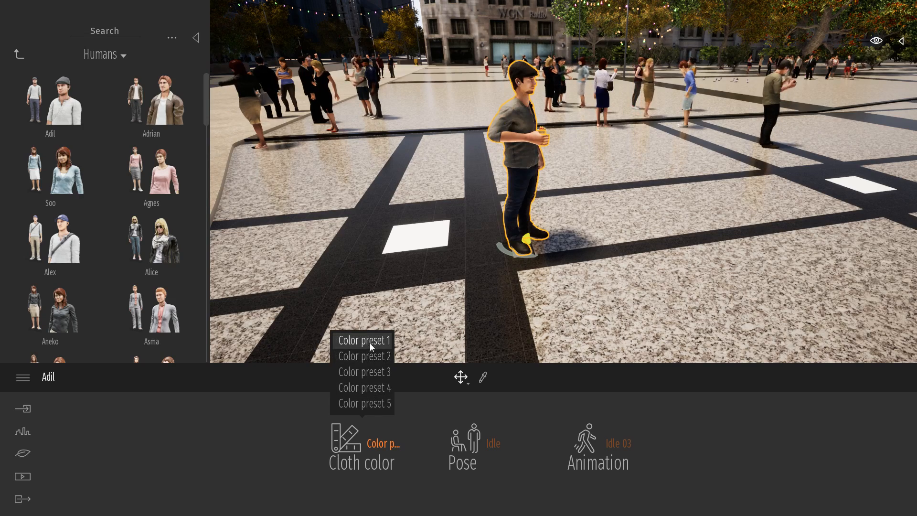
click(366, 403)
click(472, 452)
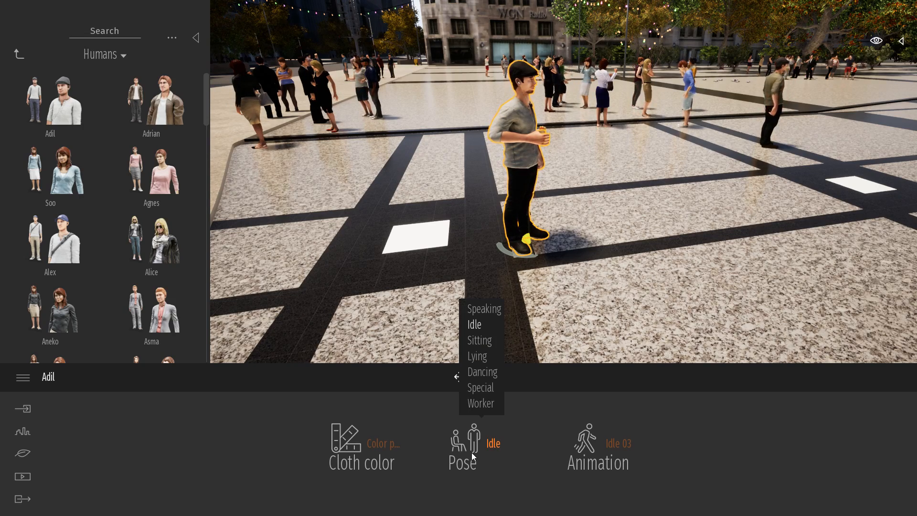
click(484, 342)
click(485, 358)
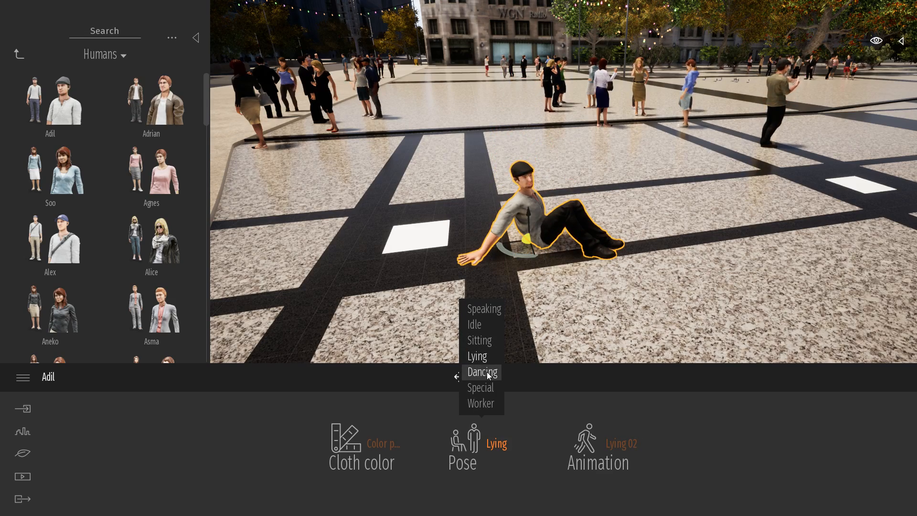
click(486, 372)
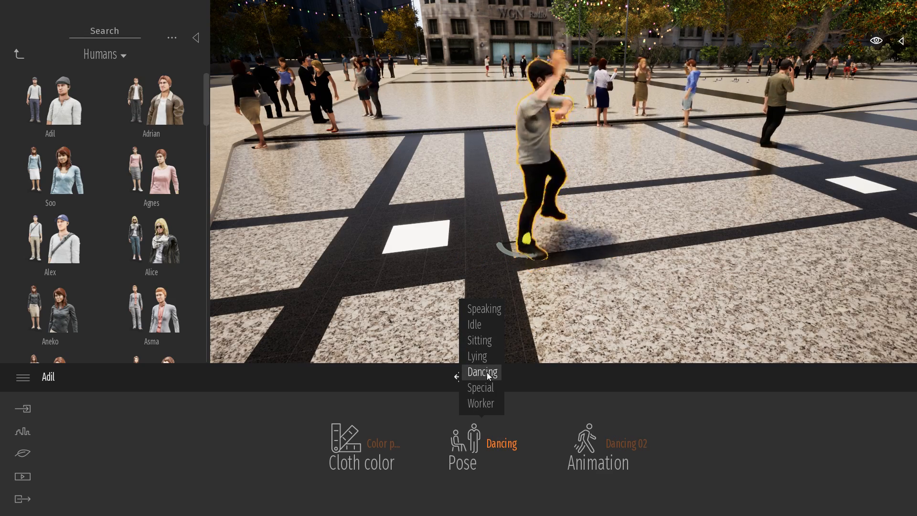
click(483, 328)
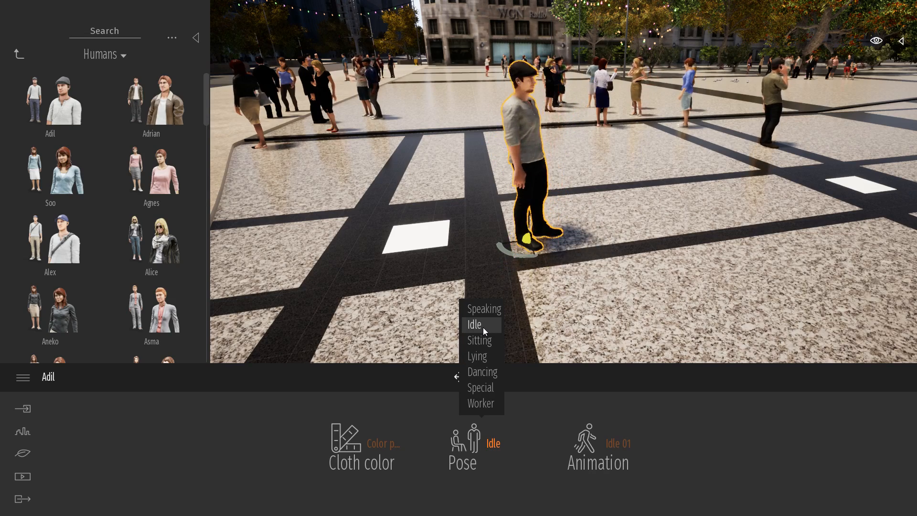
Try the Idle 02 and Idle 03 animations on the front Adil, settle on Idle 04, and deselect the character.
click(614, 451)
click(601, 340)
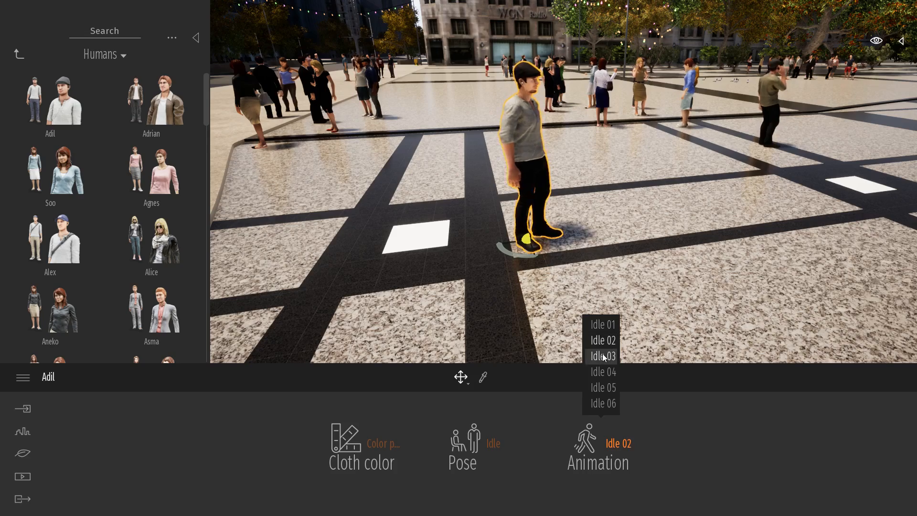
click(603, 356)
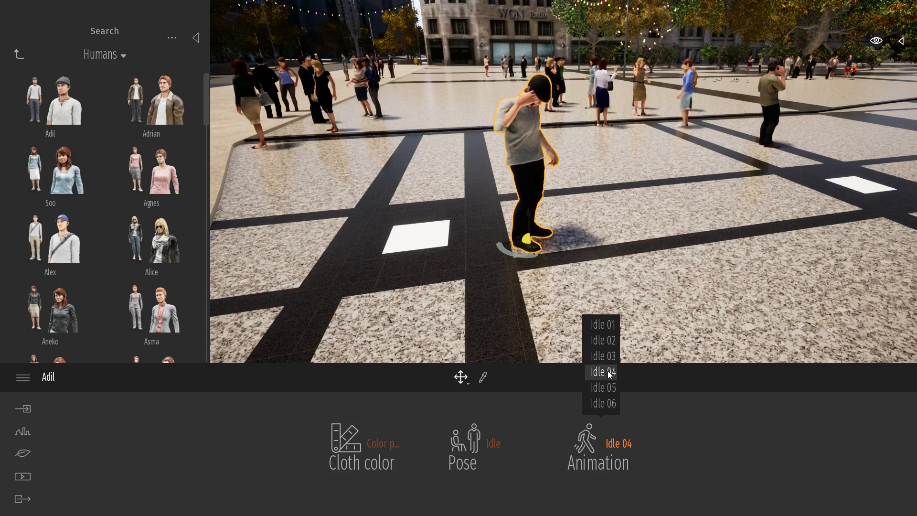
click(603, 372)
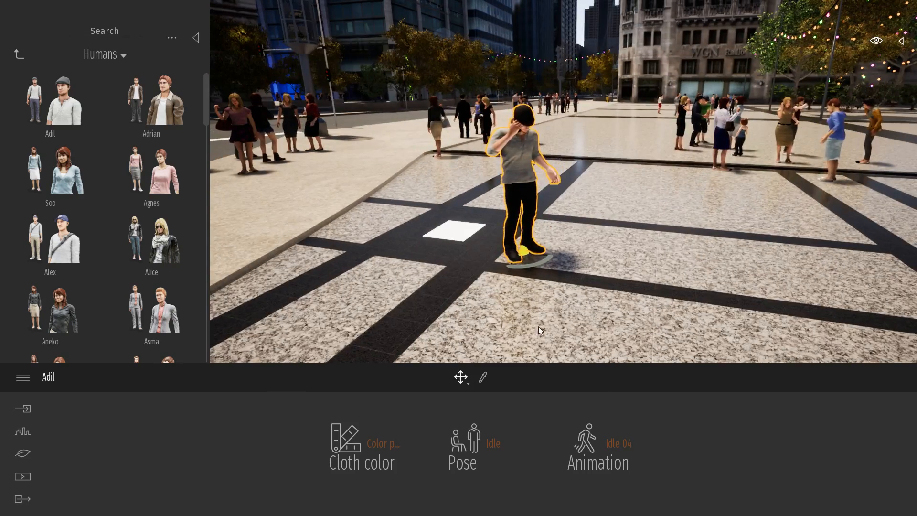
key(Escape)
Place a Group02 character group from the Characters Groups library on the plaza paving just behind the front Adil.
right_drag(554, 244, 584, 256)
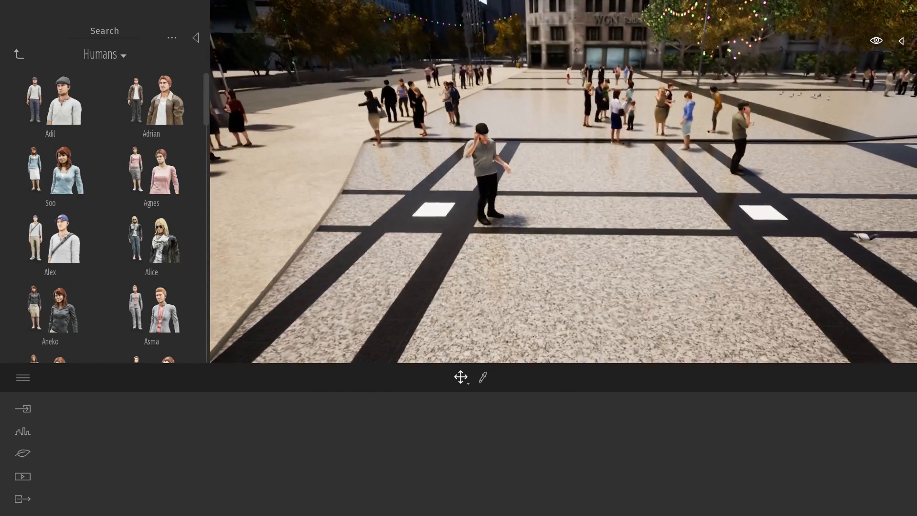
click(19, 54)
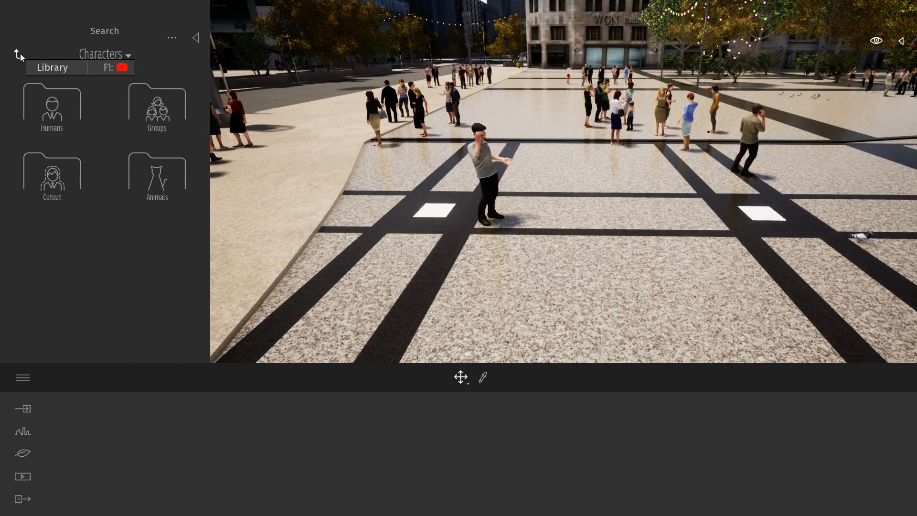
click(155, 110)
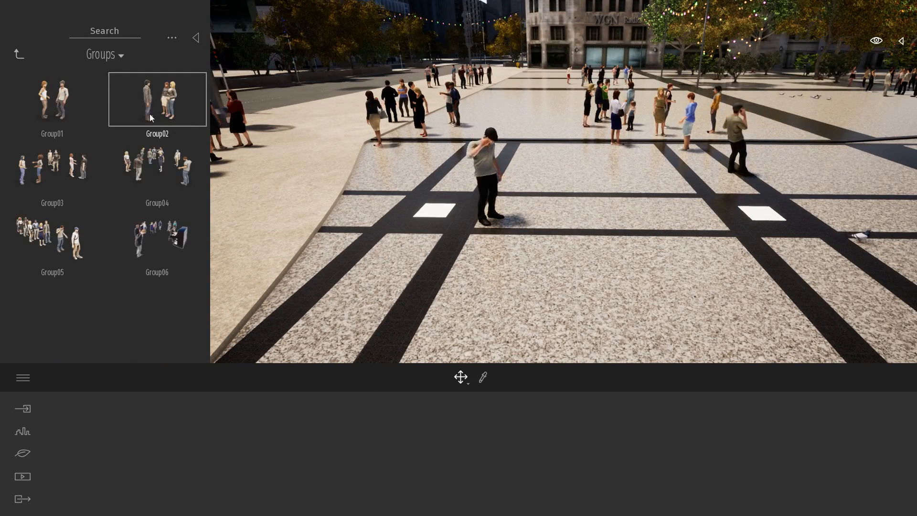
click(174, 96)
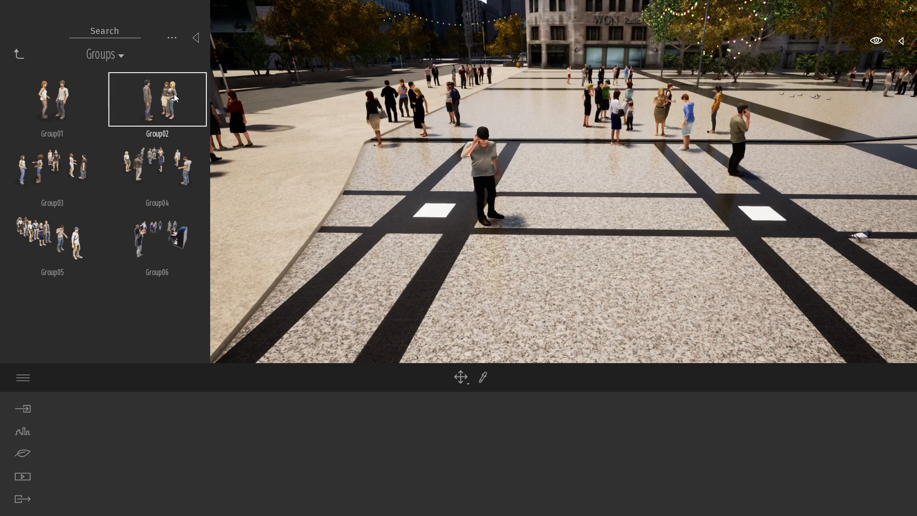
shift+middle_drag(499, 150, 509, 155)
click(509, 156)
scroll(563, 176, down, 1)
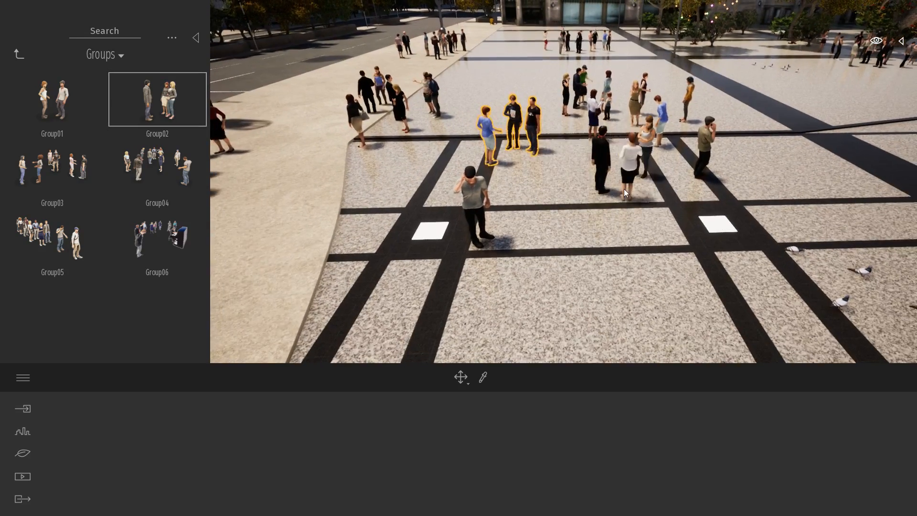
Scatter more Group02 character groups across the foreground, middle and far parts of the plaza, and end the placement.
click(625, 188)
click(733, 260)
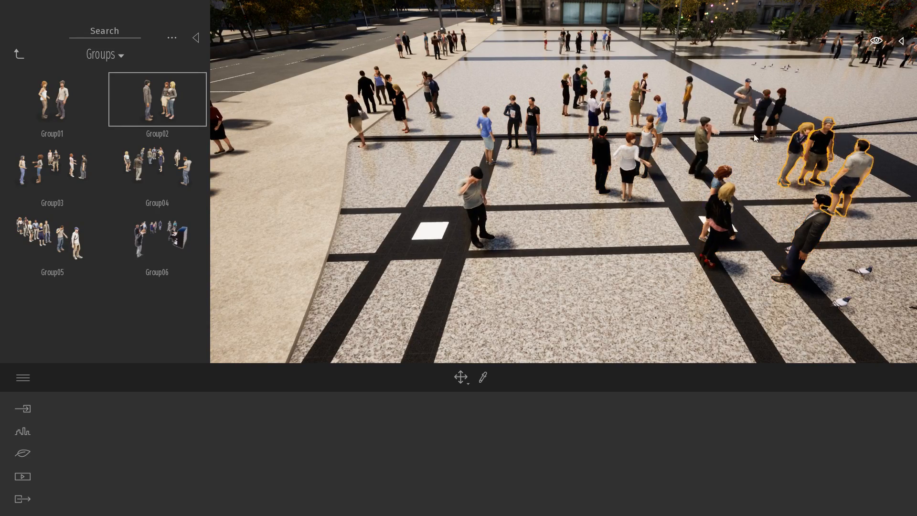
click(754, 134)
click(615, 79)
click(498, 87)
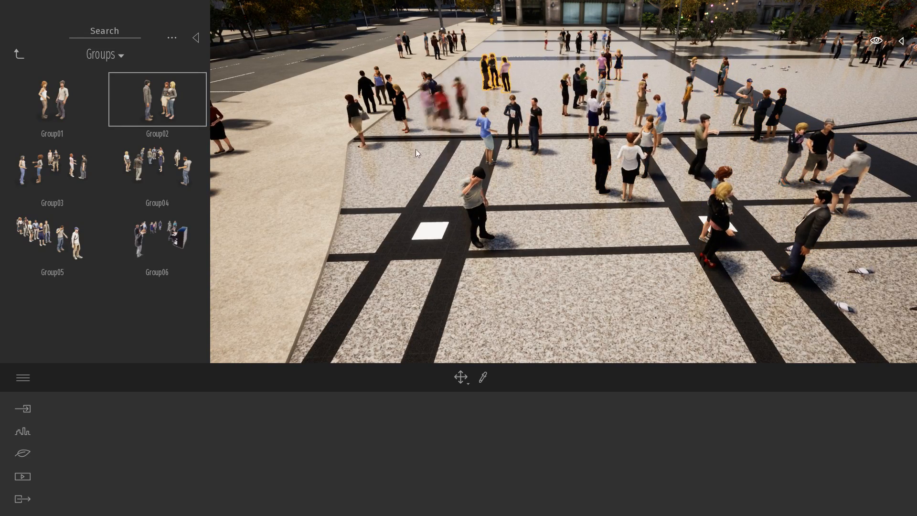
click(378, 199)
click(567, 297)
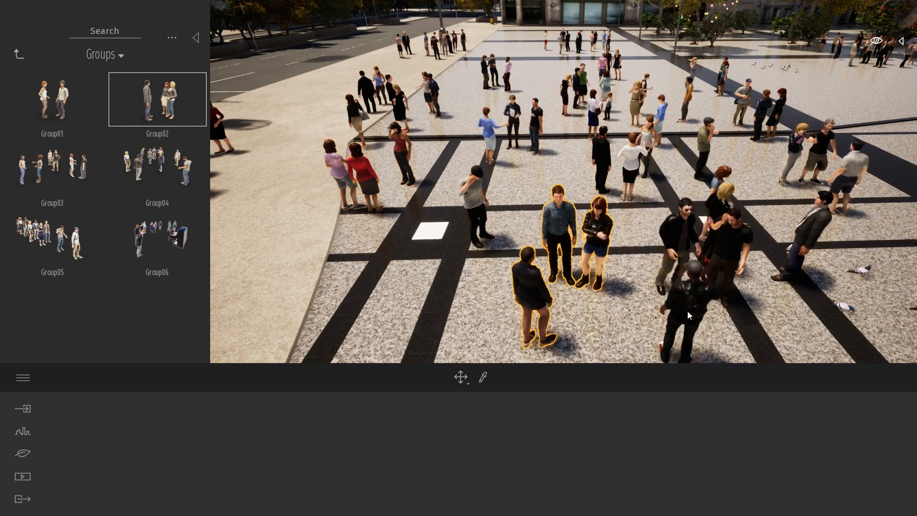
key(Escape)
key(Escape)
Hide the asset library and frame the sidewalk running between the road and the plaza.
right_drag(691, 225, 681, 253)
shift+middle_drag(687, 239, 683, 228)
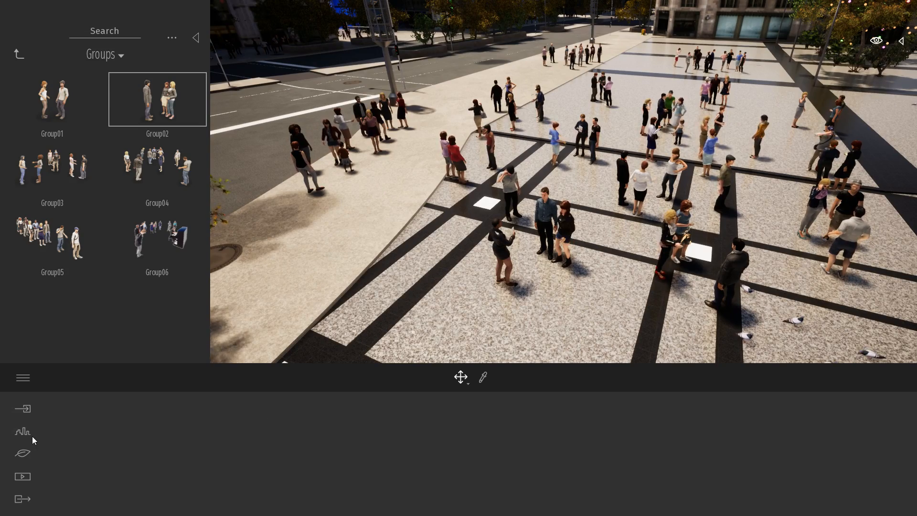
click(197, 40)
right_drag(579, 259, 461, 255)
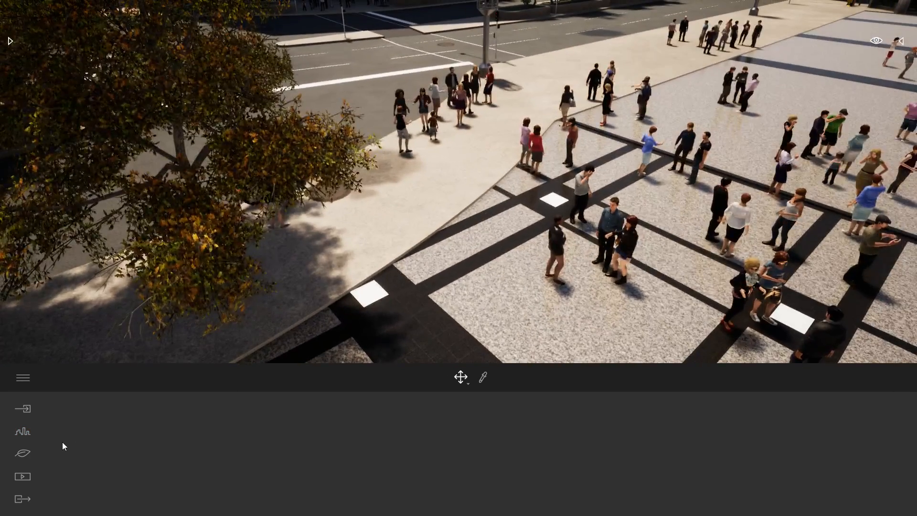
Draw a character path along the sidewalk beside the plaza, from the foreground tree to the far end of the road.
click(24, 432)
click(371, 446)
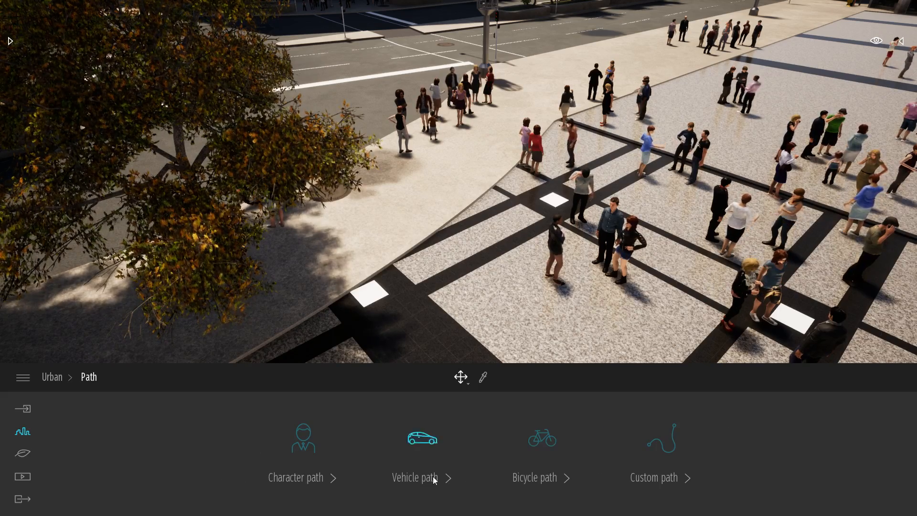
click(304, 440)
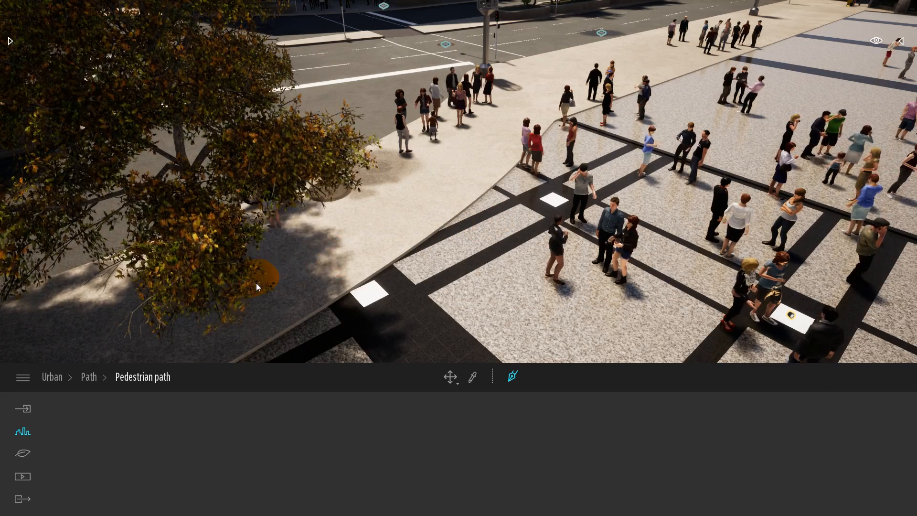
click(257, 282)
click(587, 63)
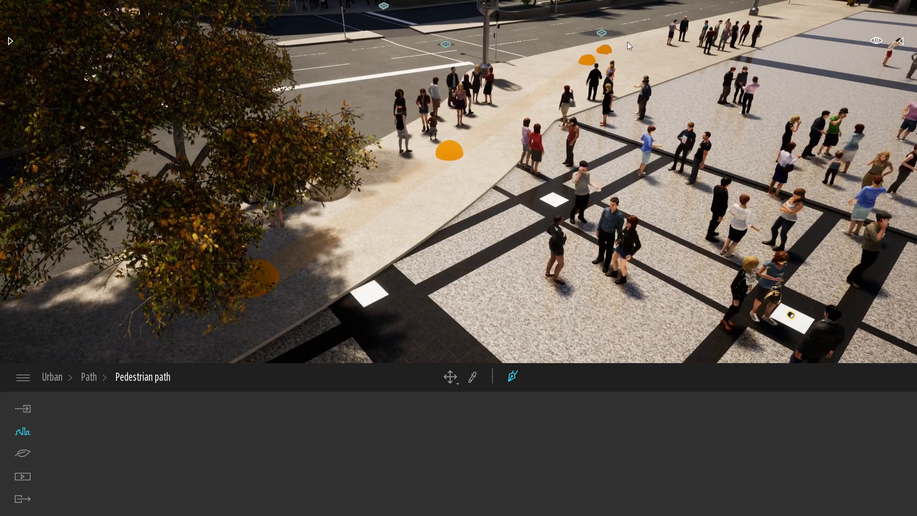
click(712, 28)
right_drag(711, 29, 797, 9)
click(742, 30)
key(Escape)
Try the pedestrian path with a width of 5 m and a density of 100%.
key(q)
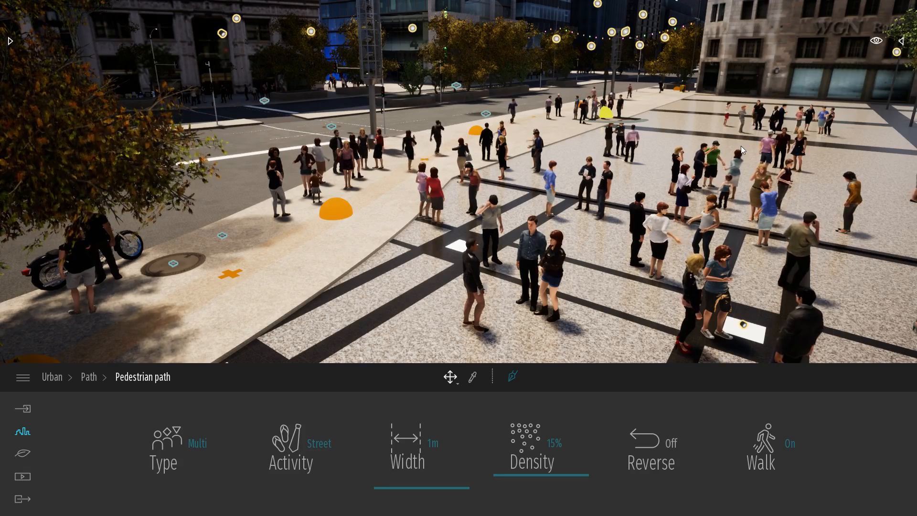
right_drag(721, 165, 759, 151)
key(s)
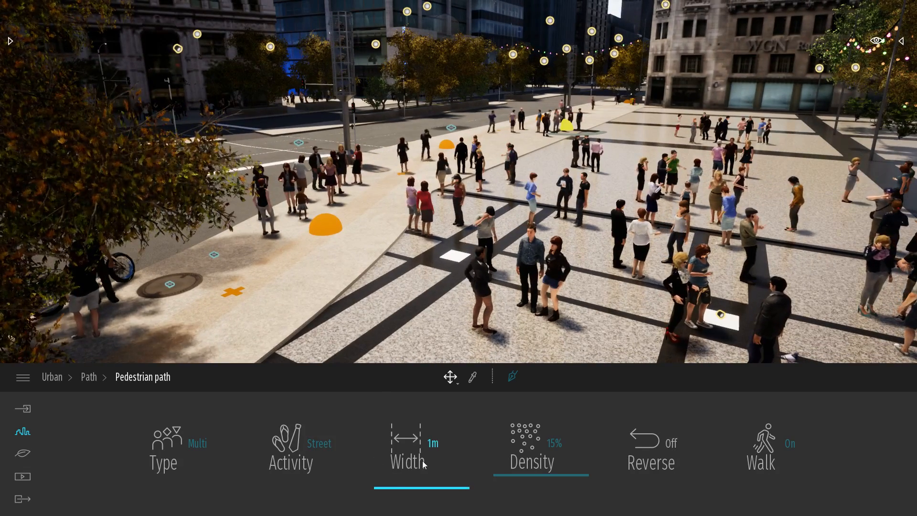
drag(405, 479, 407, 442)
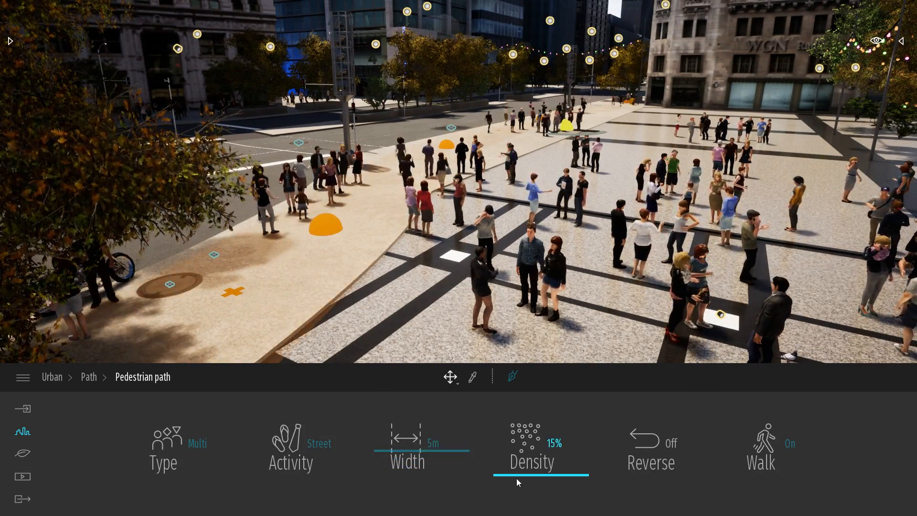
drag(517, 478, 548, 382)
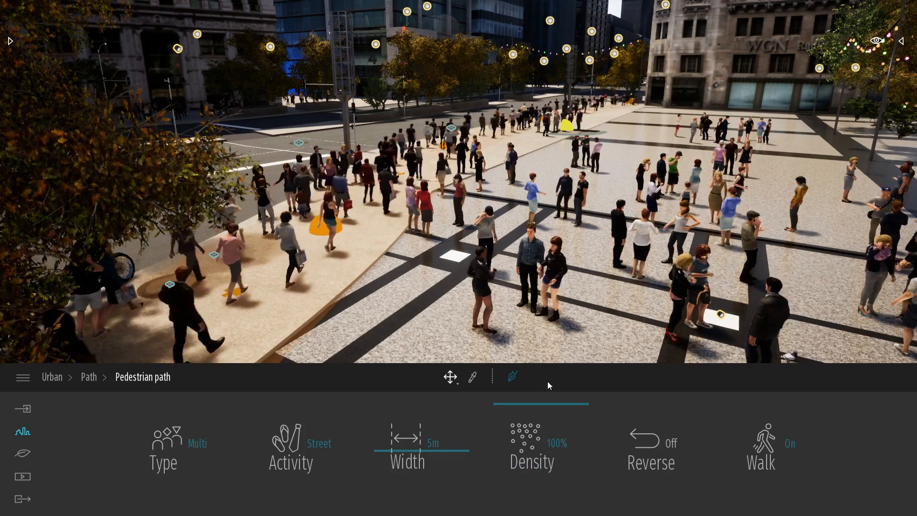
key(s)
right_drag(545, 267, 567, 298)
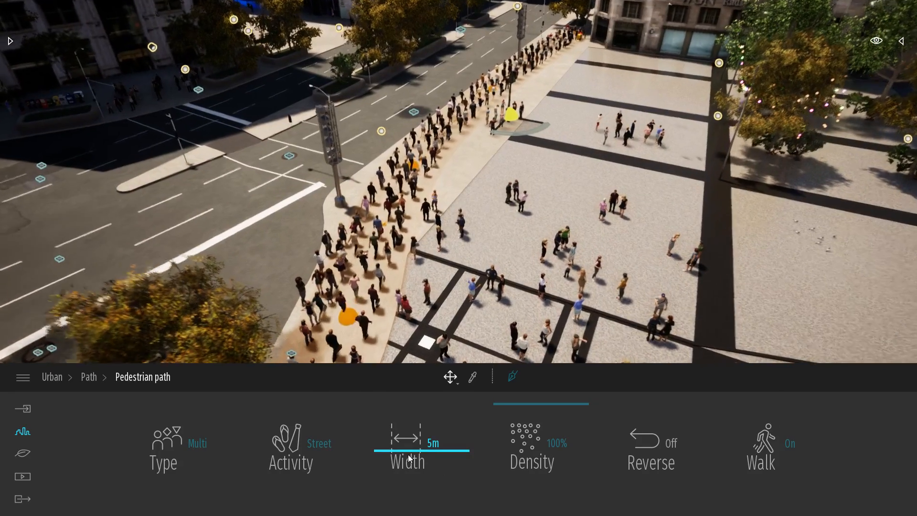
Set the pedestrian path's width to 3 m and its density to 16%.
drag(409, 458, 412, 464)
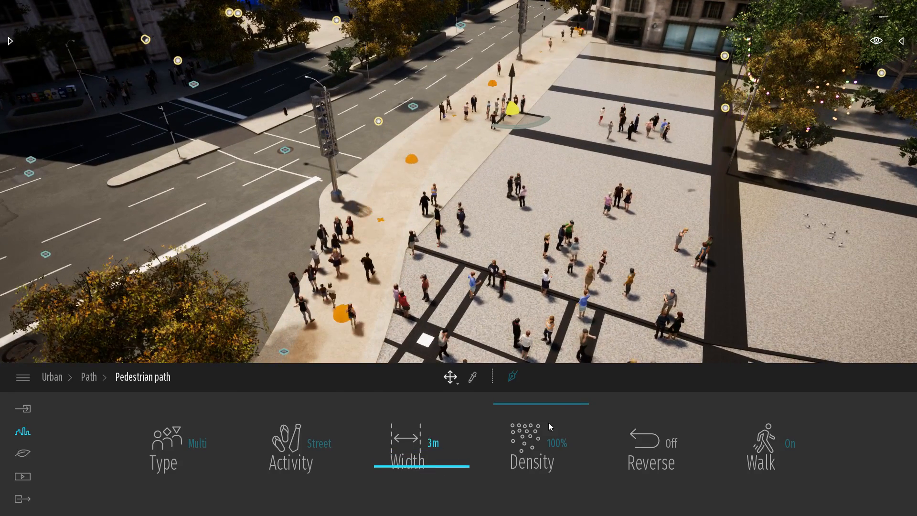
drag(550, 427, 535, 466)
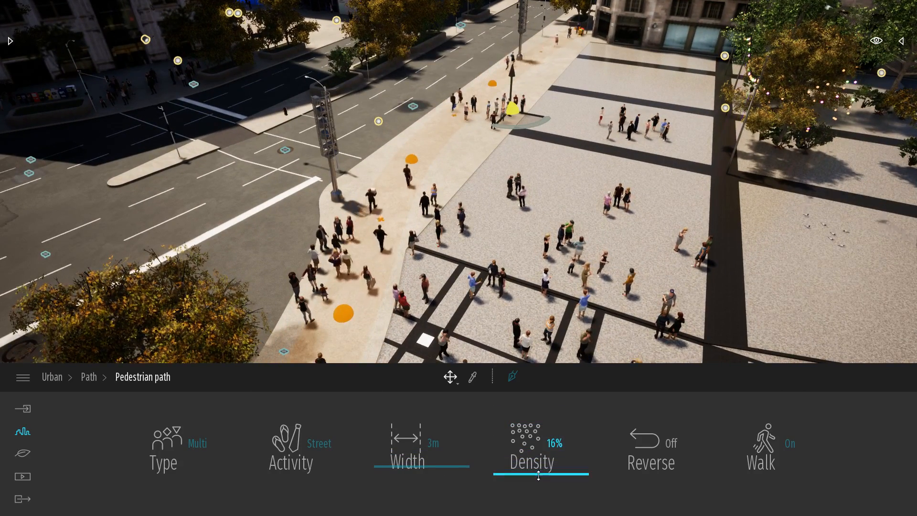
click(586, 227)
Draw a vehicle path along the shaded street's middle lane, through the intersection and on to the far end of the bridge road.
right_drag(632, 251, 707, 177)
key(w)
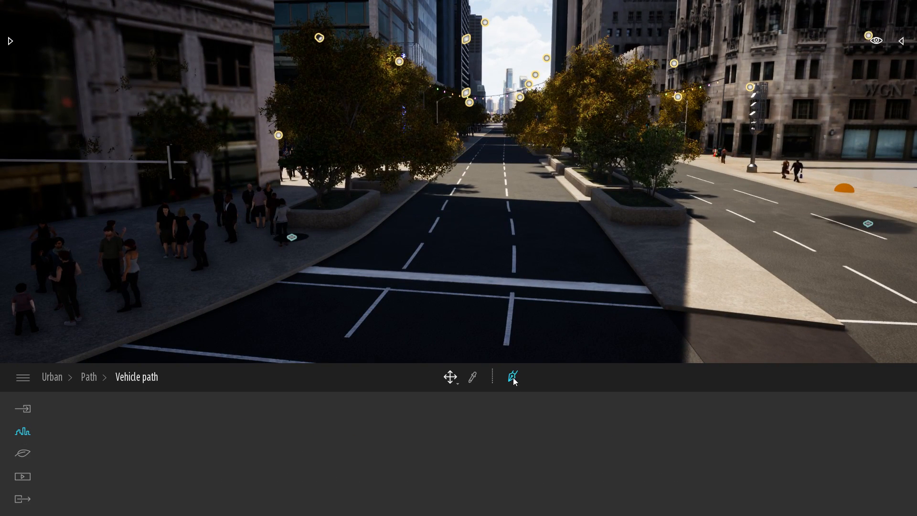
click(500, 134)
click(491, 154)
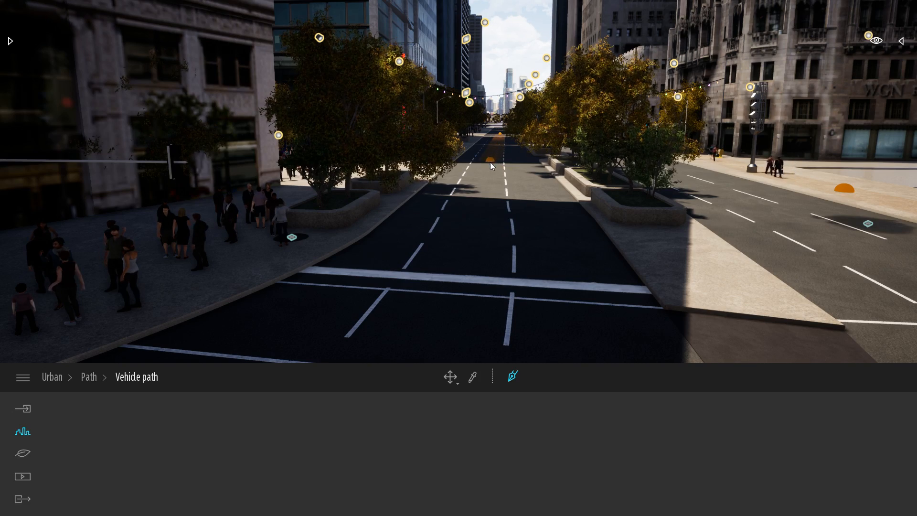
click(483, 177)
key(s)
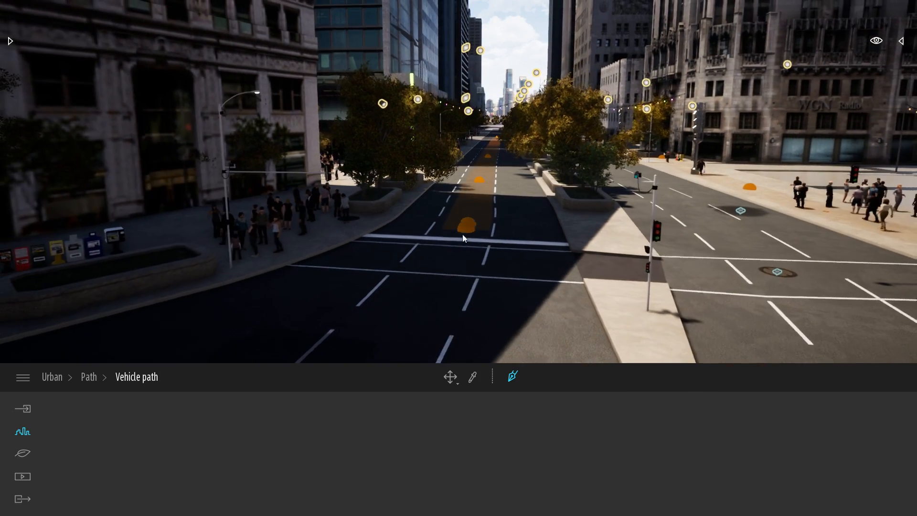
click(397, 341)
right_drag(397, 341, 397, 340)
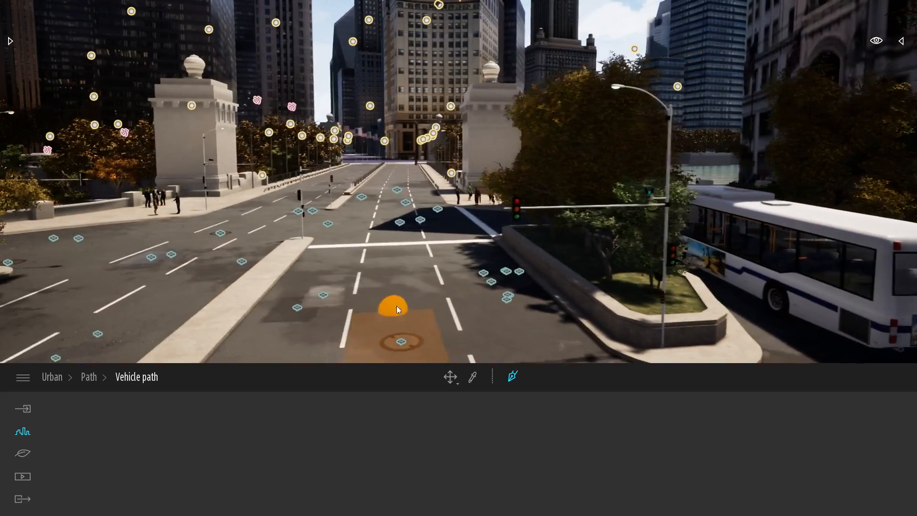
click(403, 165)
key(Escape)
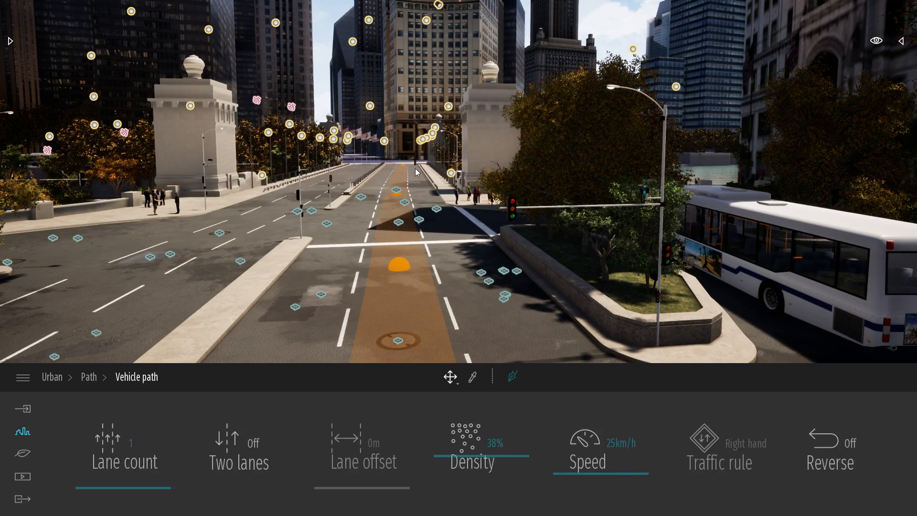
Set the vehicle path's lane count to 3.
key(s)
right_drag(491, 181, 555, 221)
key(s)
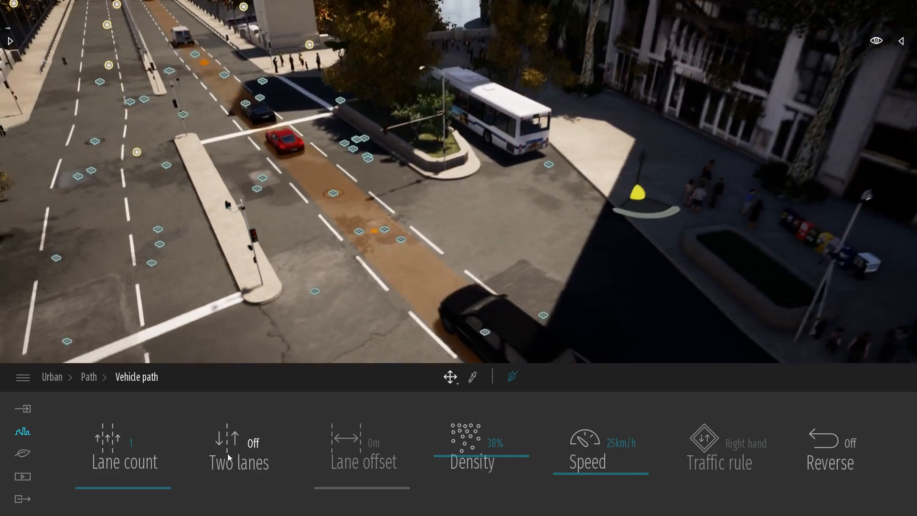
drag(132, 487, 136, 448)
right_drag(343, 287, 332, 248)
key(w)
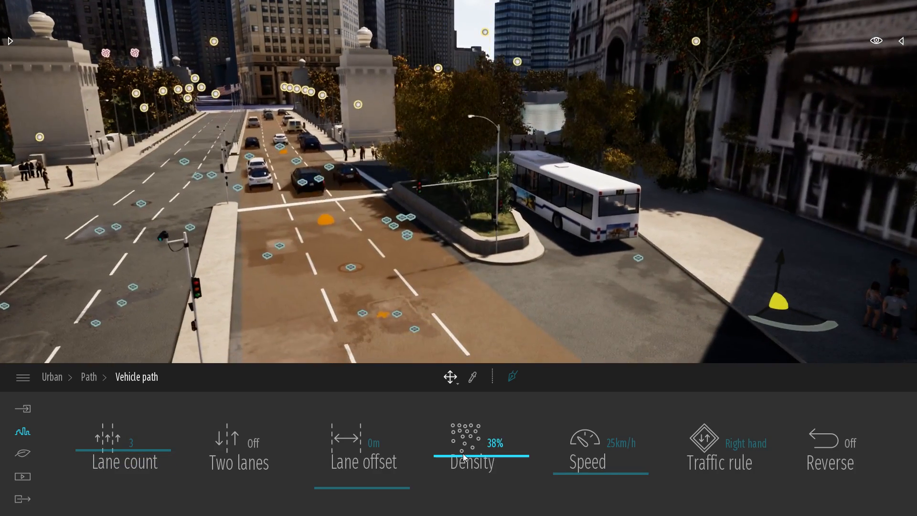
Set the vehicle path's speed to 27 km/h and its density to 32% after trying 81%, and deselect the path.
drag(463, 454, 465, 420)
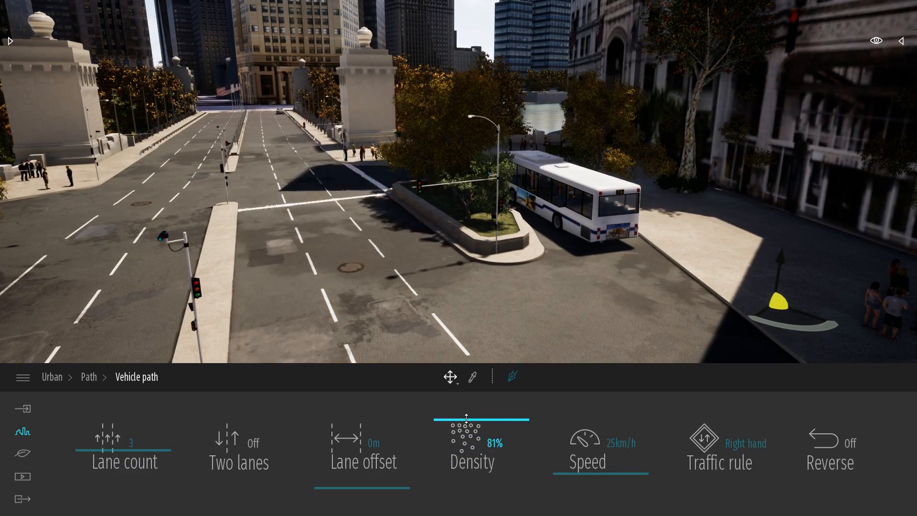
mouse_move(591, 472)
mouse_down()
mouse_move(582, 389)
mouse_move(584, 473)
mouse_up()
drag(476, 427, 480, 456)
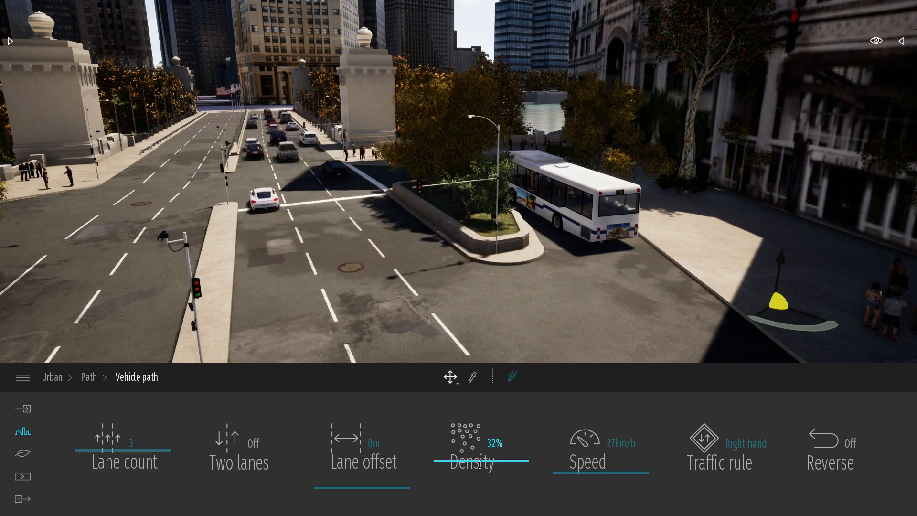
right_drag(595, 251, 379, 351)
key(Escape)
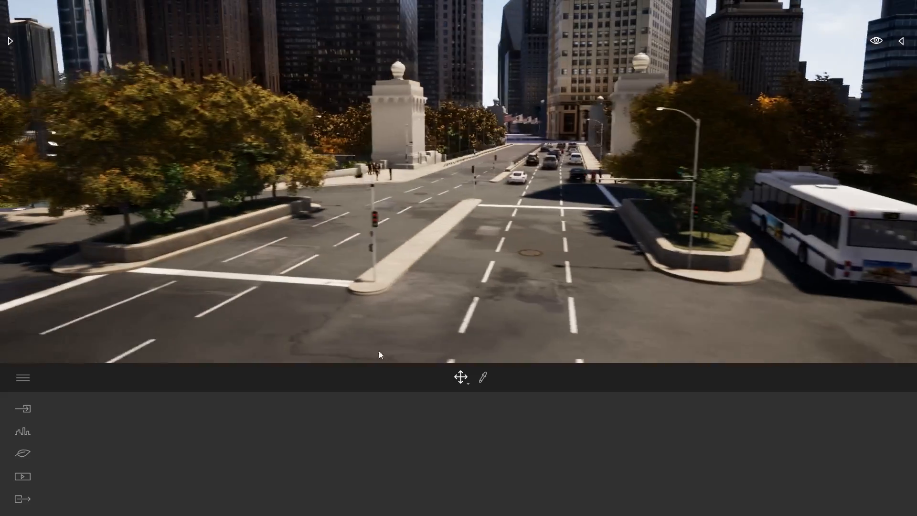
Draw a second vehicle path along the middle lane of the opposite carriageway, from the bridge road through the intersection to the plaza-side street's far end.
click(39, 432)
click(362, 447)
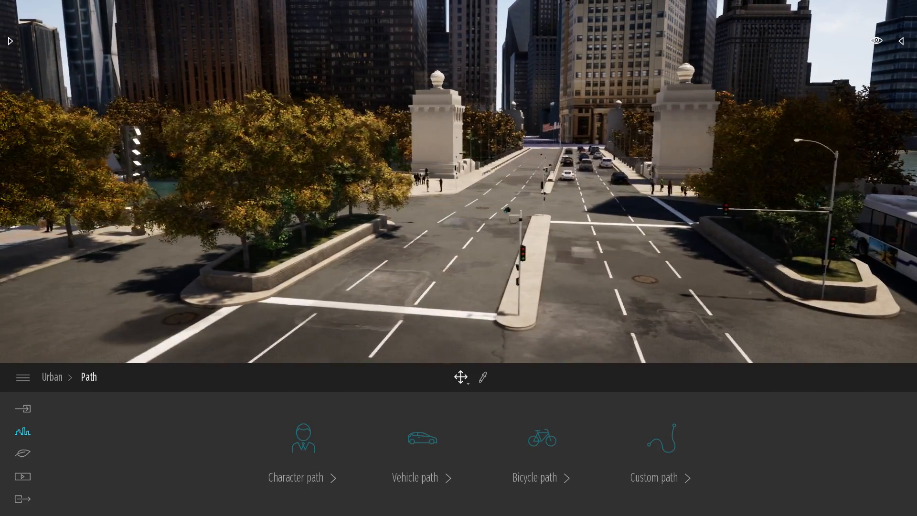
click(434, 430)
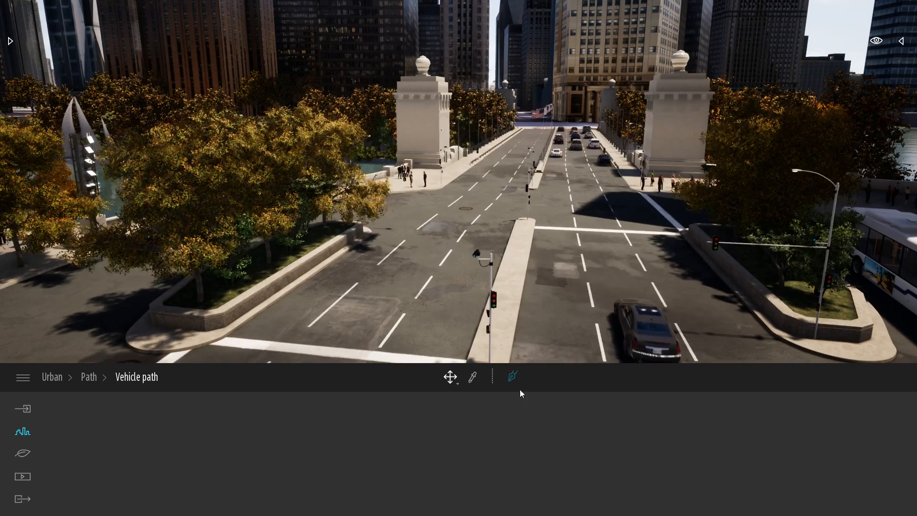
click(517, 377)
key(a)
key(w)
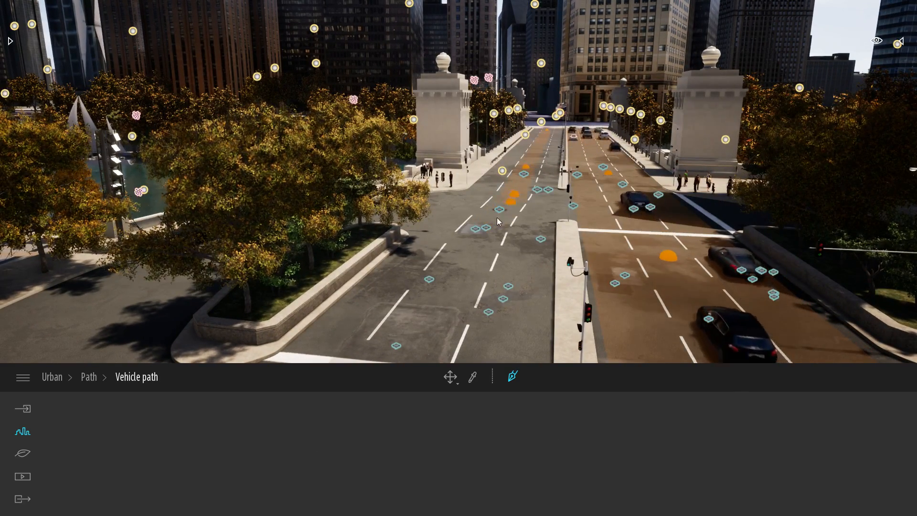
scroll(483, 231, up, 10)
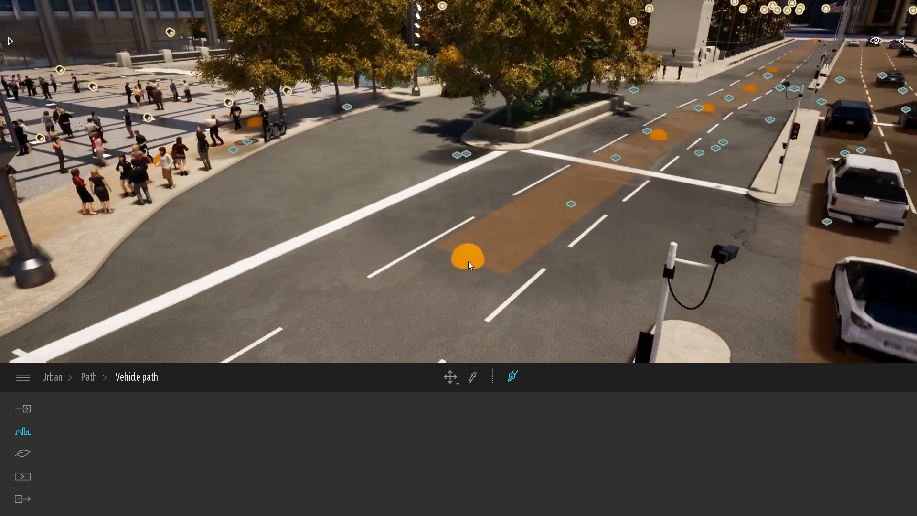
click(467, 263)
mouse_move(467, 262)
right_down()
mouse_move(445, 268)
mouse_move(414, 223)
mouse_move(416, 208)
right_up()
click(440, 241)
click(416, 208)
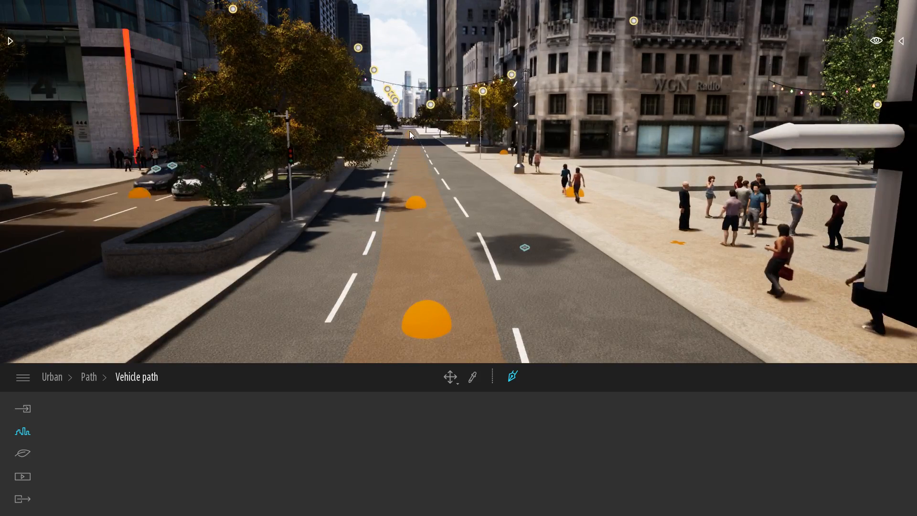
click(409, 131)
key(Escape)
Set the new vehicle path's lane count to 3 and deselect the path.
drag(107, 474, 109, 447)
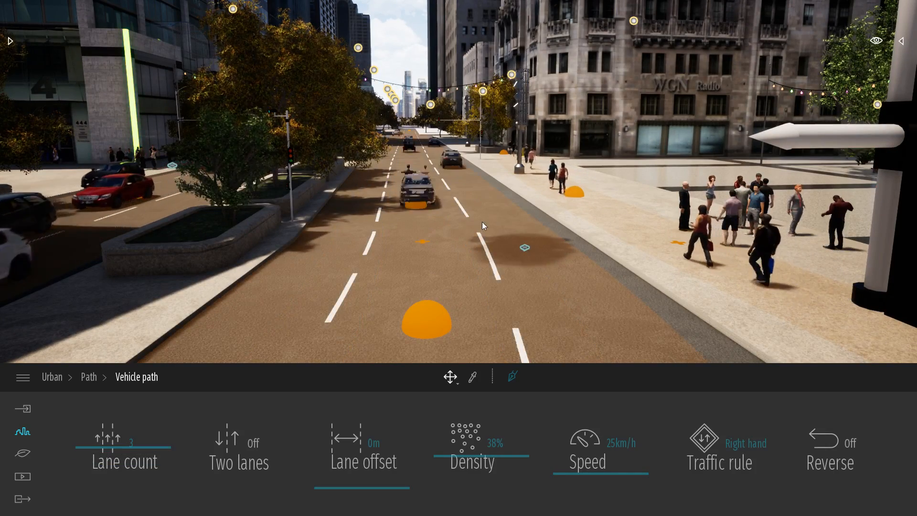
key(s)
mouse_move(482, 222)
right_down()
mouse_move(485, 213)
mouse_move(512, 213)
mouse_move(492, 214)
right_up()
click(491, 214)
Change the scene's day time to night, with the street and city skyline in view.
right_drag(578, 216, 640, 238)
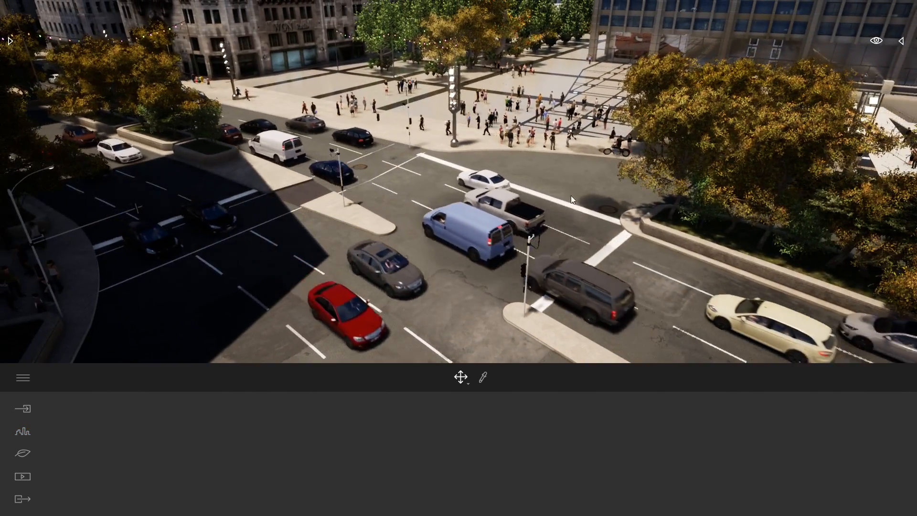
right_drag(516, 143, 693, 146)
key(a)
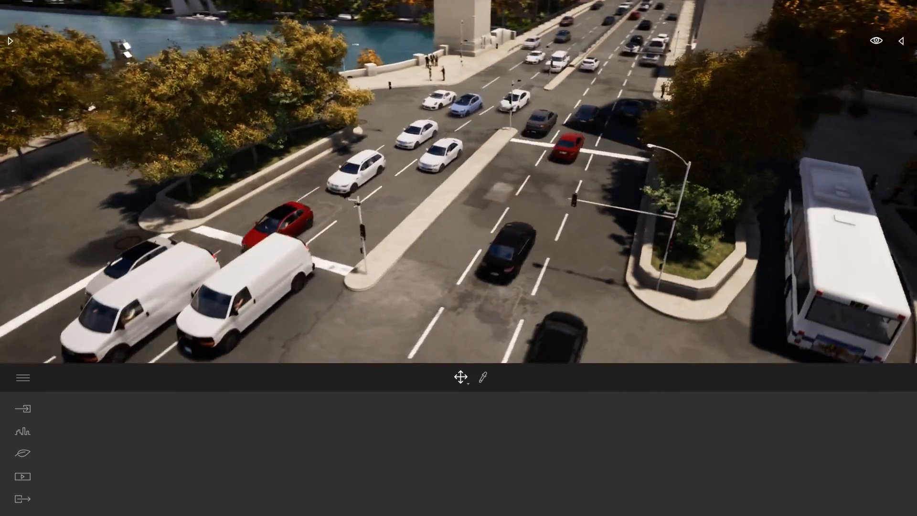
key(q)
right_drag(593, 224, 853, 55)
key(e)
key(d)
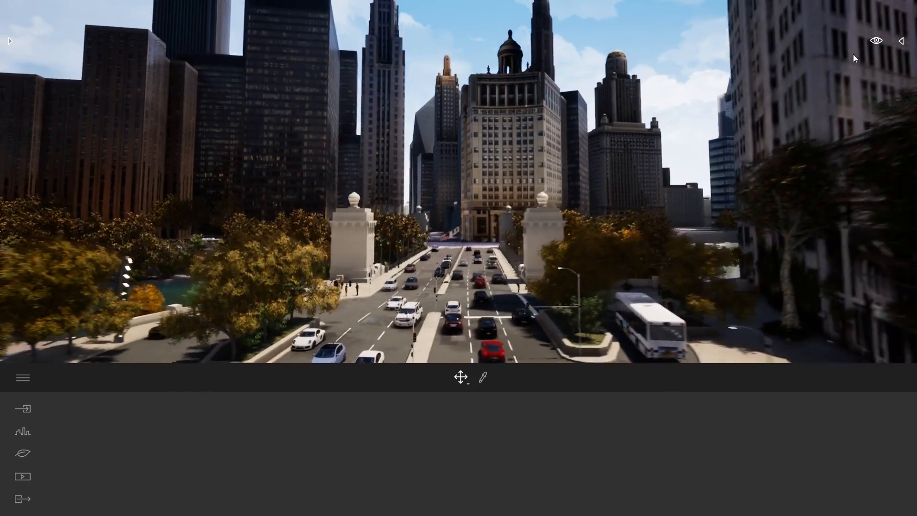
click(876, 41)
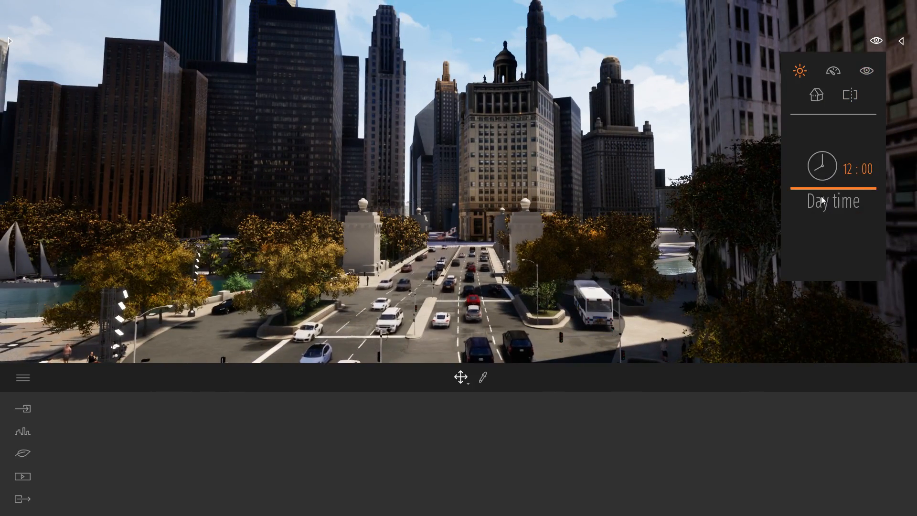
drag(823, 199, 826, 237)
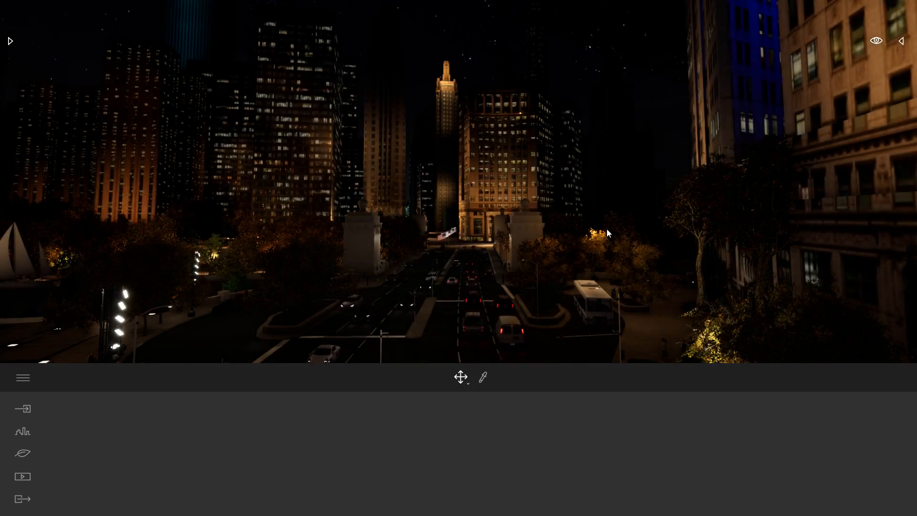
Examine the night scene along the street, including vehicle lights, lit building facades and the pedestrians near the intersection.
right_drag(554, 260, 592, 268)
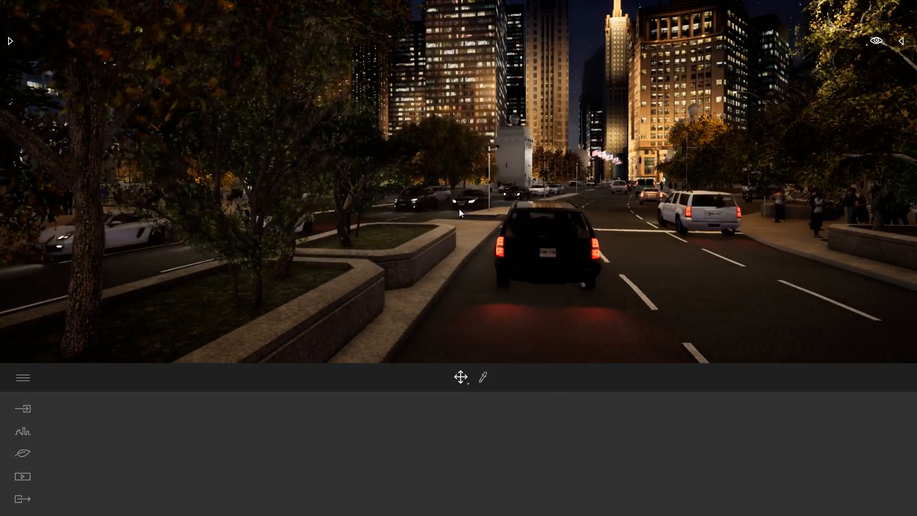
key(w)
right_drag(459, 208, 453, 208)
right_drag(473, 248, 541, 226)
right_drag(502, 193, 520, 160)
right_drag(521, 215, 485, 259)
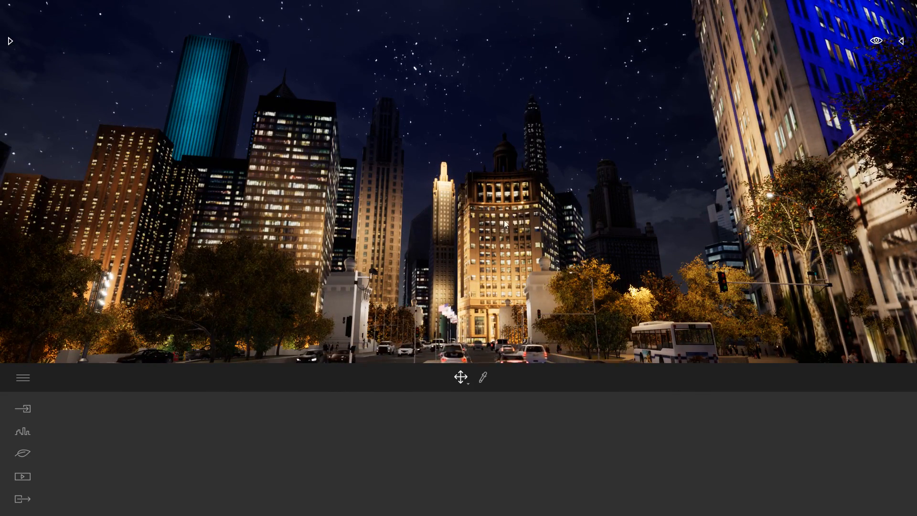
mouse_move(505, 236)
right_down()
mouse_move(353, 239)
mouse_move(333, 185)
mouse_move(268, 152)
mouse_move(262, 274)
mouse_move(348, 304)
mouse_move(502, 308)
mouse_move(434, 306)
mouse_move(334, 330)
mouse_move(390, 258)
mouse_move(497, 237)
right_up()
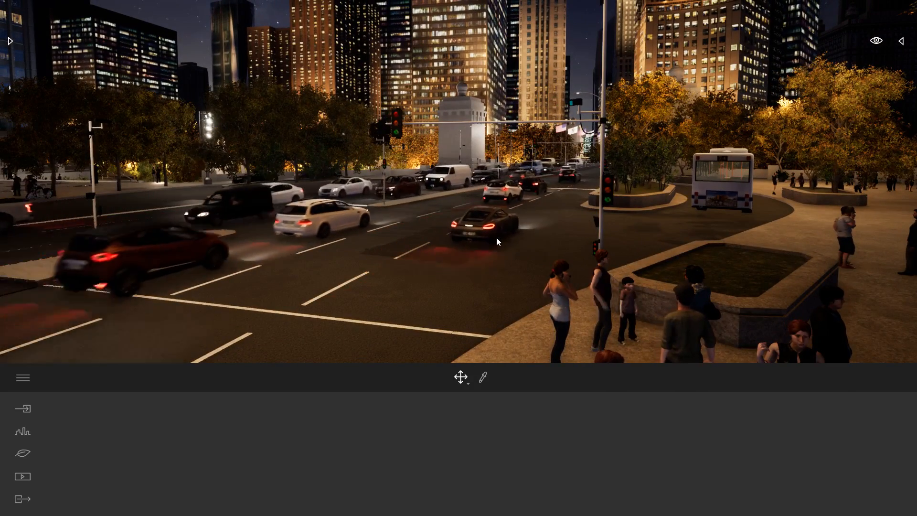